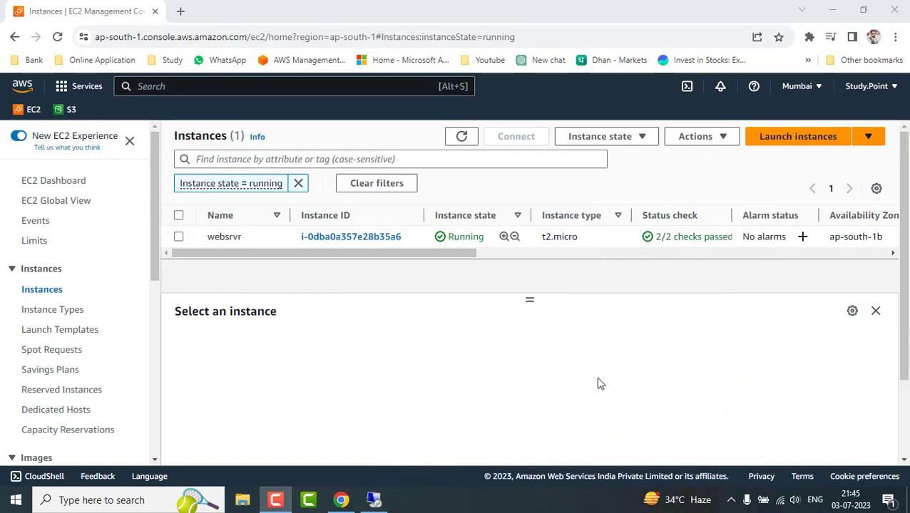
Step: Copy the websrvr instance's public IPv4 address and open it in a new browser tab to check the web page
left_click(178, 238)
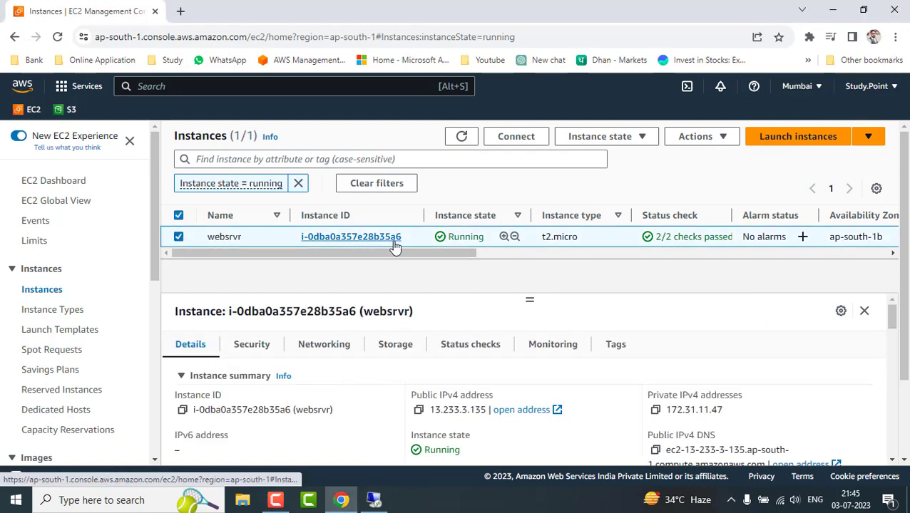
left_click(419, 411)
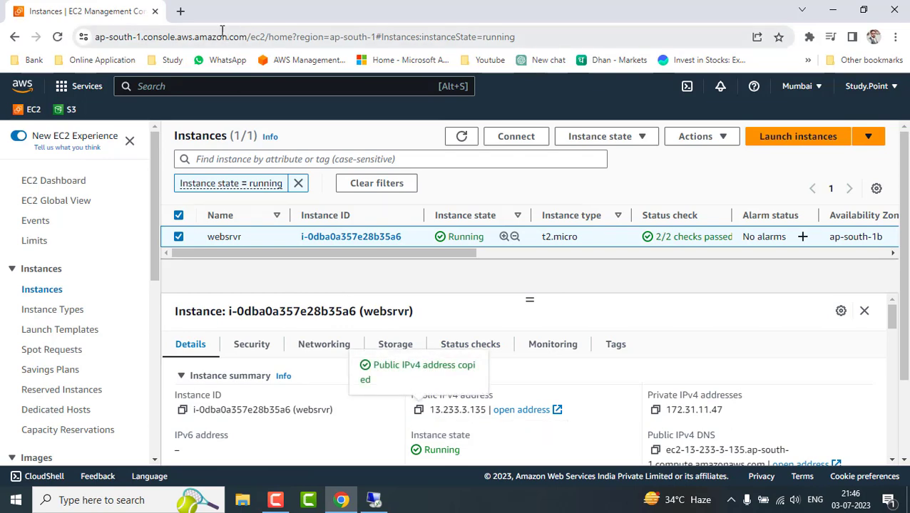
left_click(180, 11)
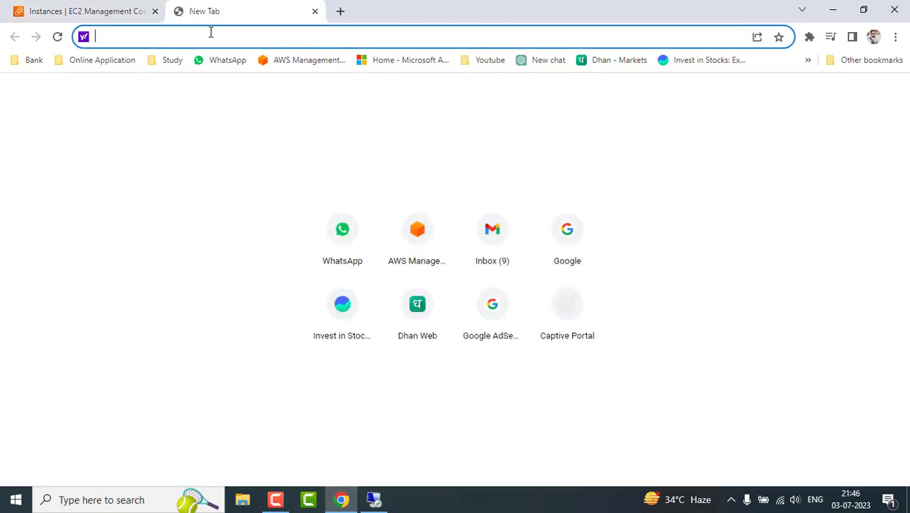
key("ctrl+v")
key("Return")
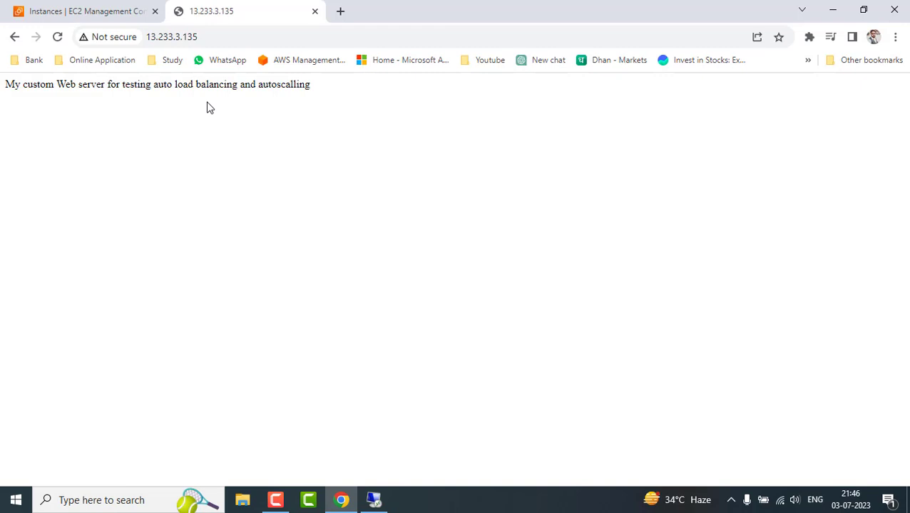
Step: Start creating an image from the websrvr instance in the EC2 console and name it customamiforwebsrvr
left_click(118, 8)
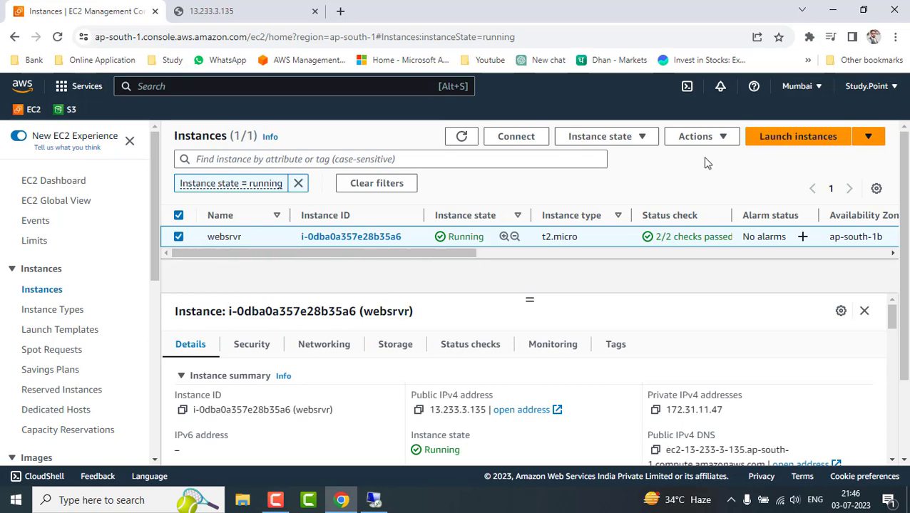
left_click(721, 139)
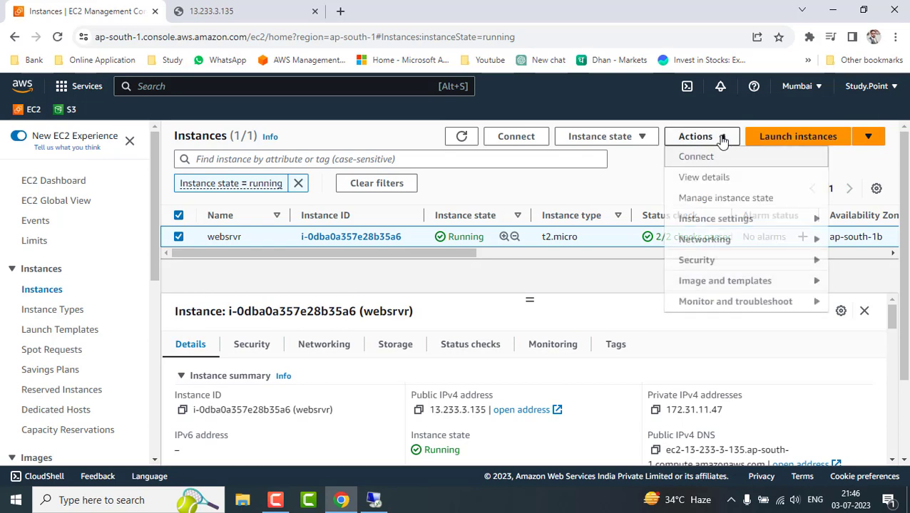
left_click(718, 288)
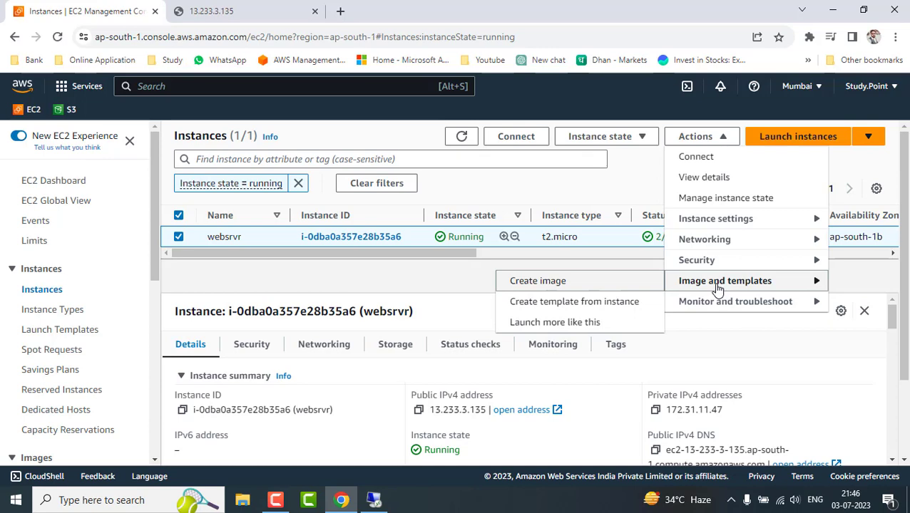
left_click(560, 285)
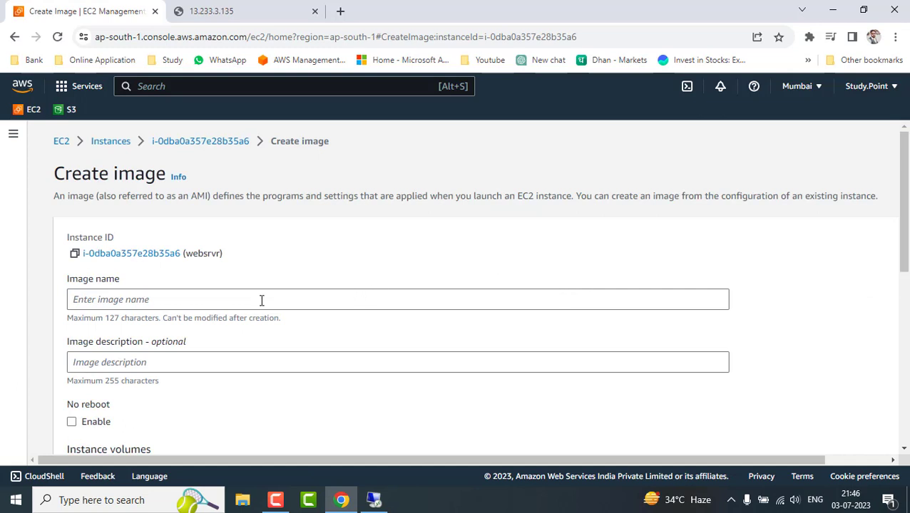
left_click(248, 300)
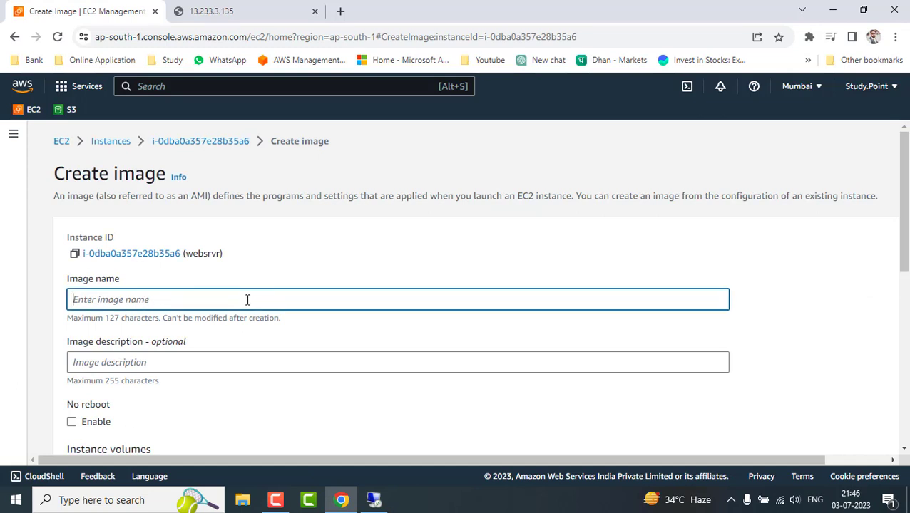
type("custom")
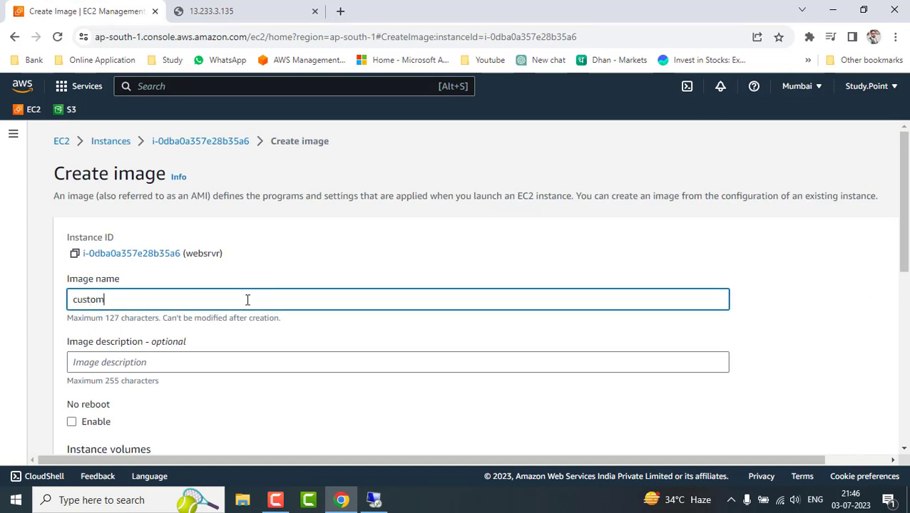
type("amiforwebsrvr")
scroll(248, 300, "down", 1)
key("ctrl+a")
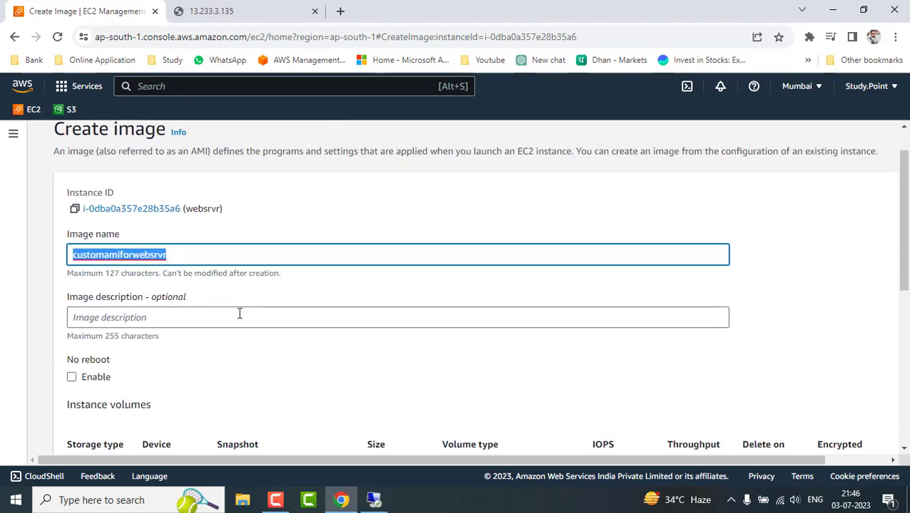
Step: Create the image with the default volume and tag settings
scroll(240, 313, "down", 3)
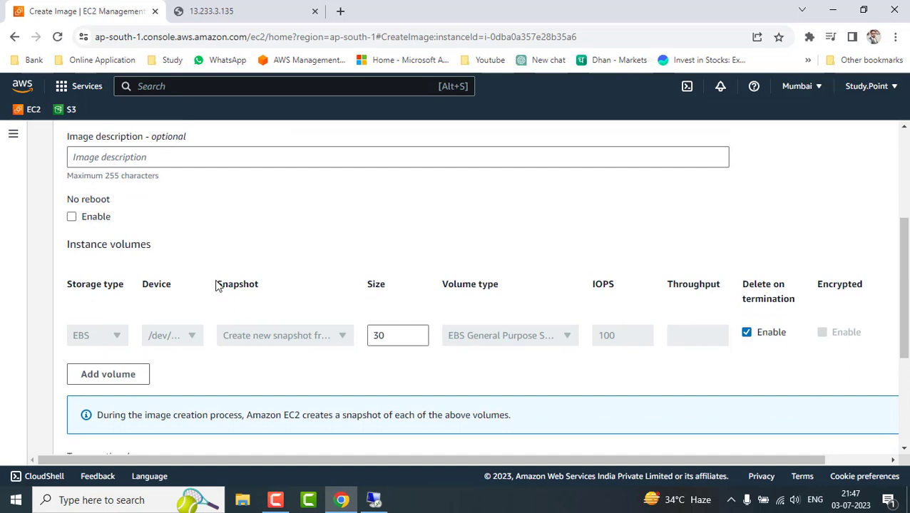
scroll(218, 285, "down", 2)
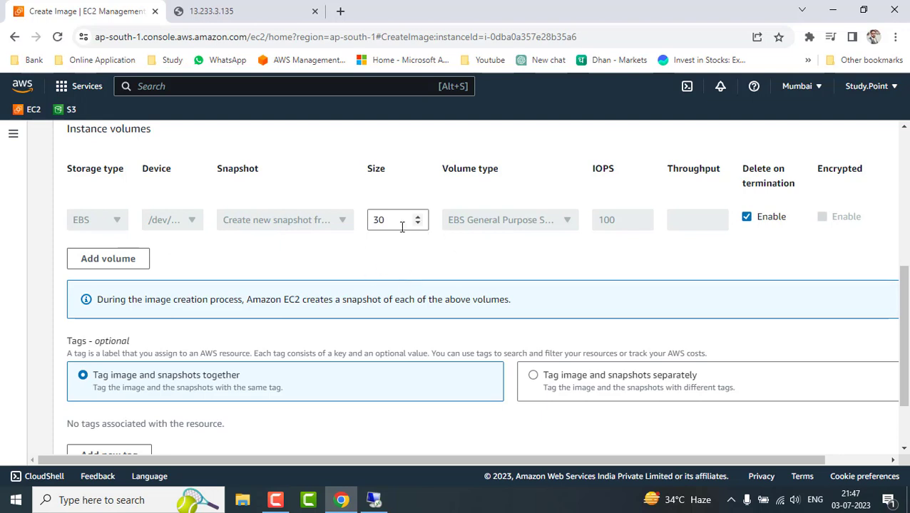
scroll(410, 298, "down", 1)
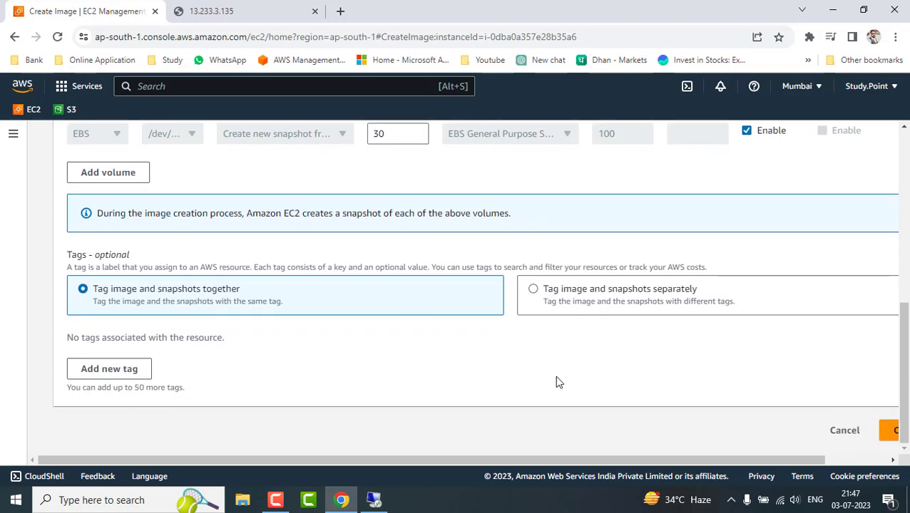
left_click_drag(547, 462, 646, 460)
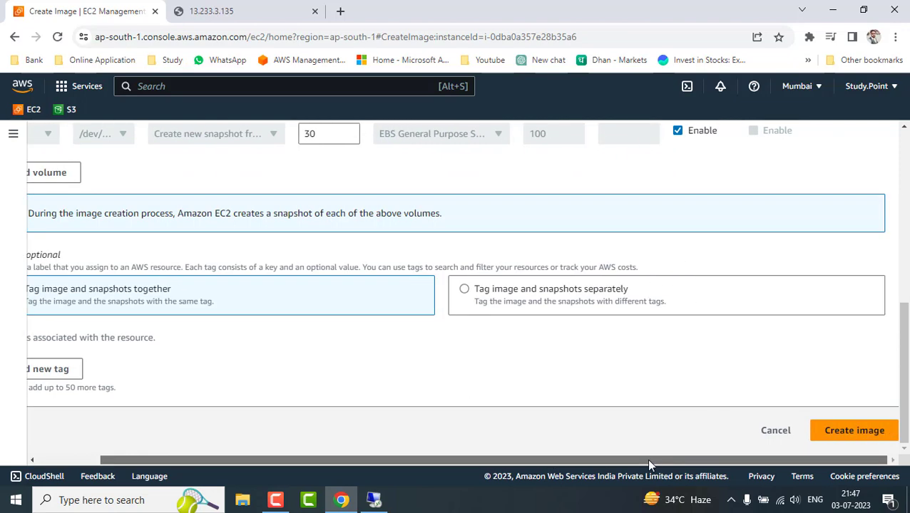
left_click(838, 438)
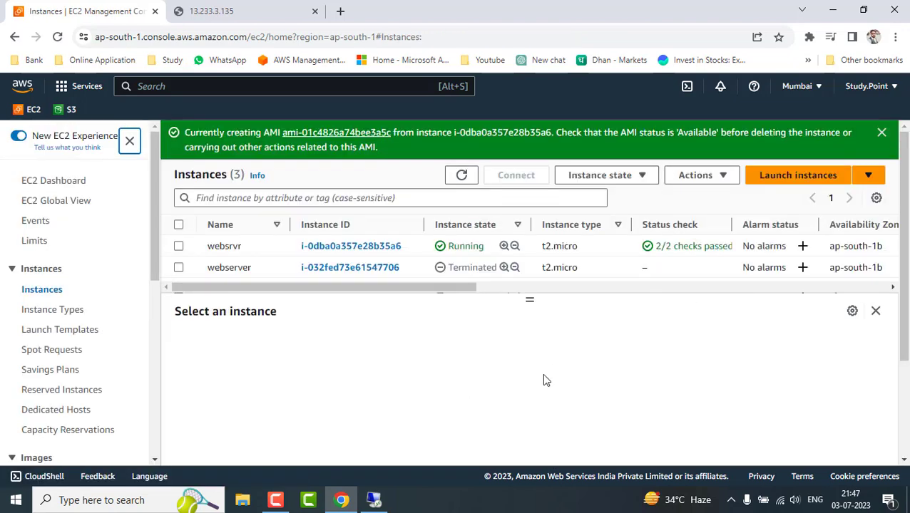
Step: Refresh the instance list, check websrvr's state, and open the new AMI to inspect its status
left_click(461, 176)
left_click_drag(458, 243, 483, 245)
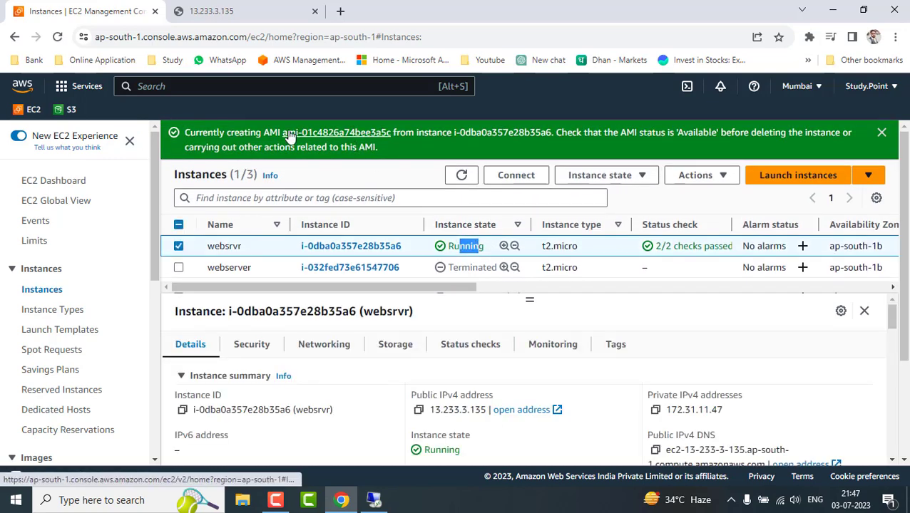
left_click(310, 139)
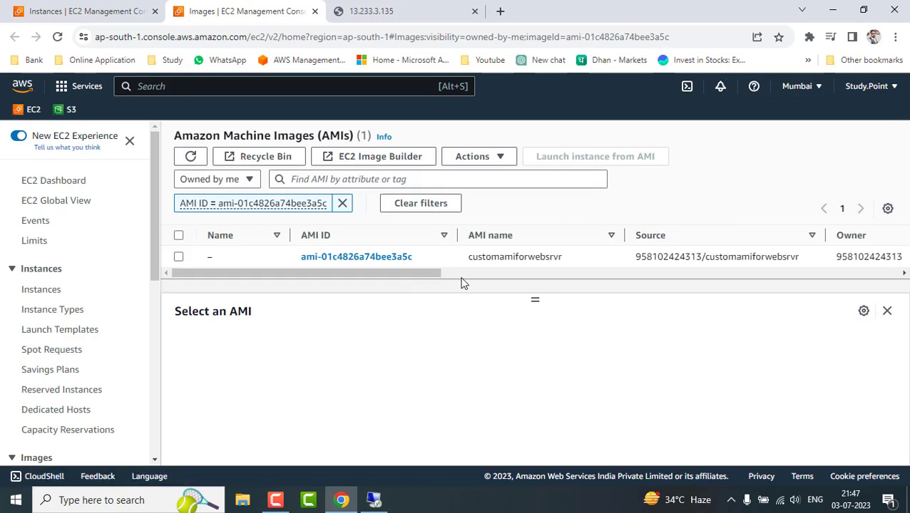
left_click(178, 258)
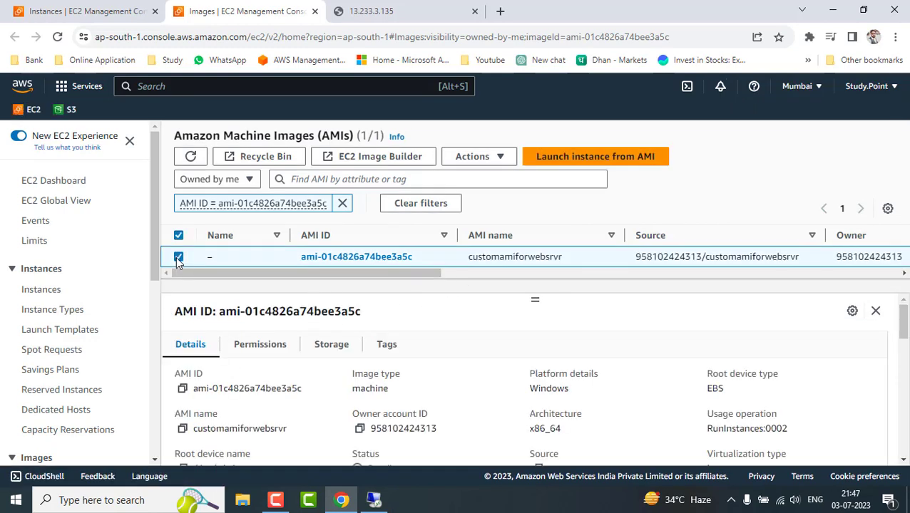
left_click_drag(364, 280, 539, 298)
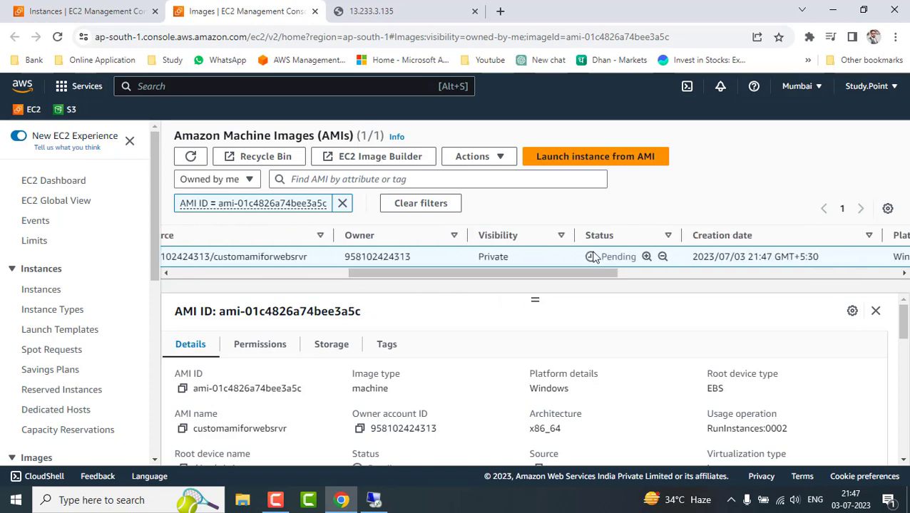
left_click_drag(603, 257, 632, 258)
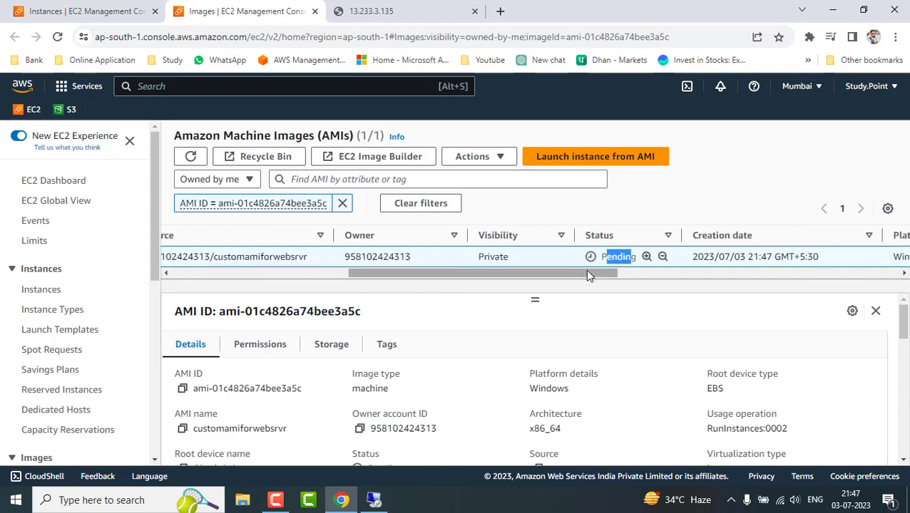
Step: Refresh the AMI list and reload the page to recheck the status of customamiforwebsrvr
left_click(191, 160)
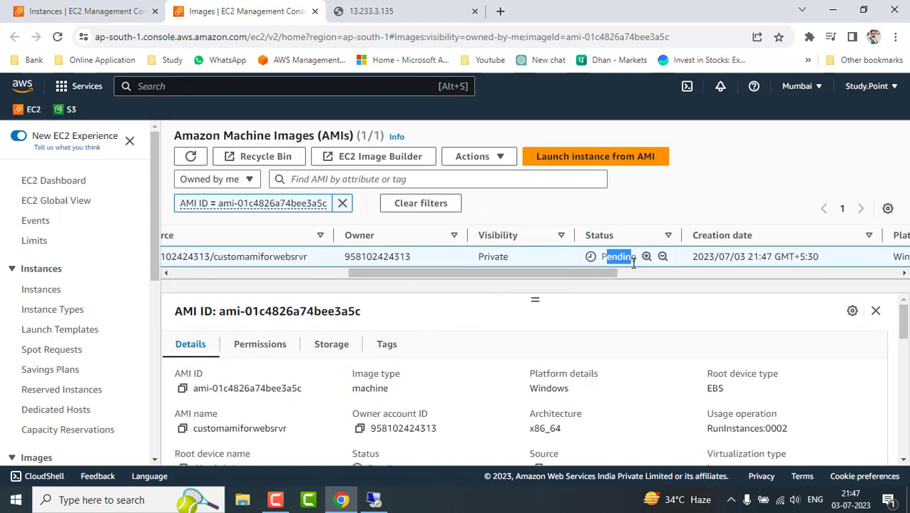
left_click(190, 155)
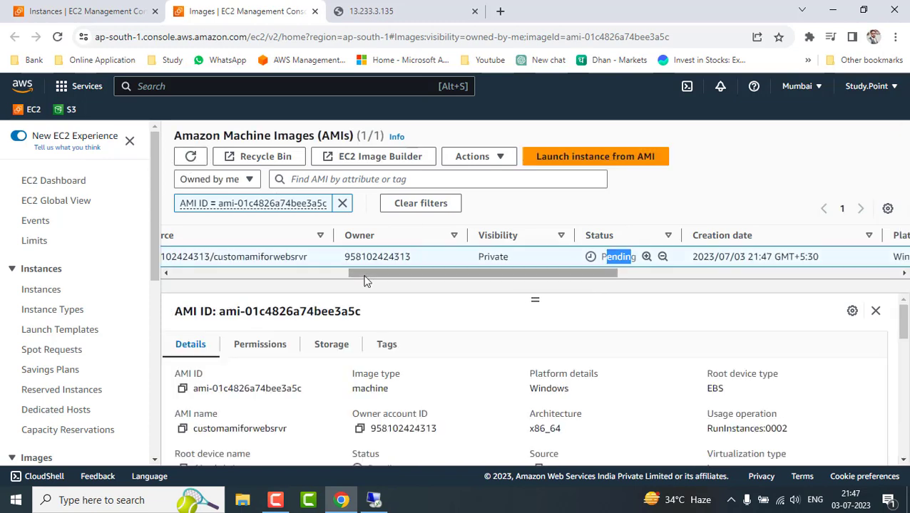
left_click(58, 39)
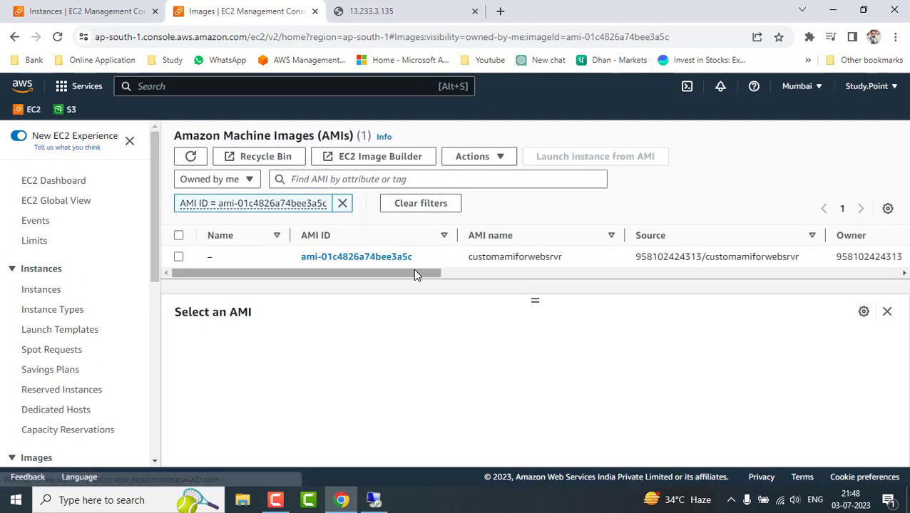
left_click_drag(416, 274, 528, 319)
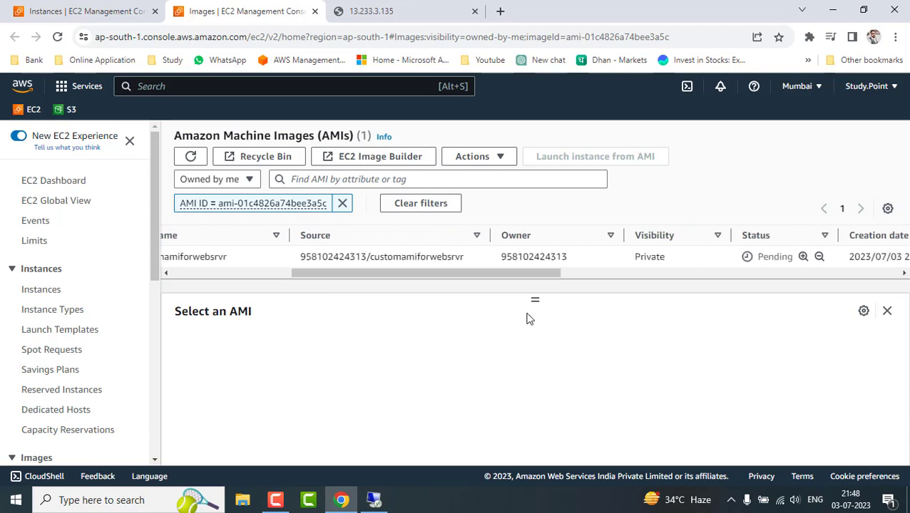
right_click(488, 503)
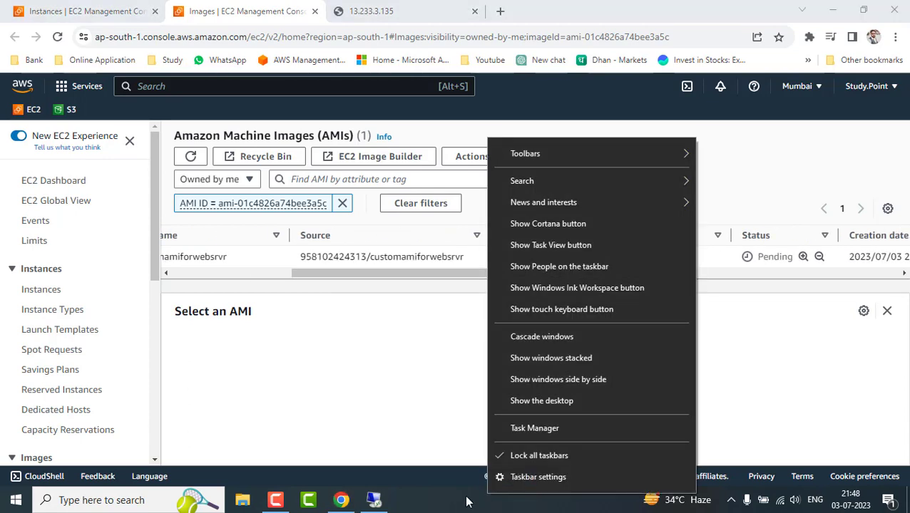
left_click(467, 502)
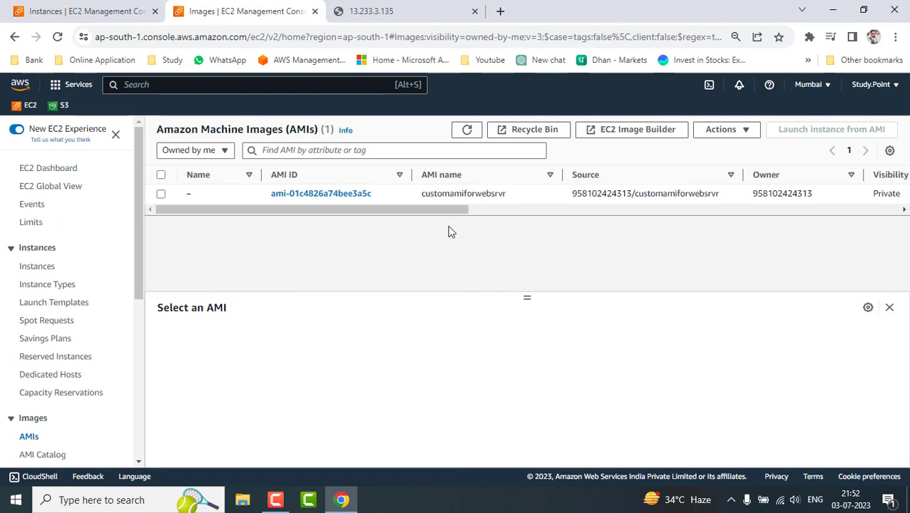
Step: Check the status of customamiforwebsrvr again in the list of owned AMIs and review its details
left_click_drag(436, 216, 570, 238)
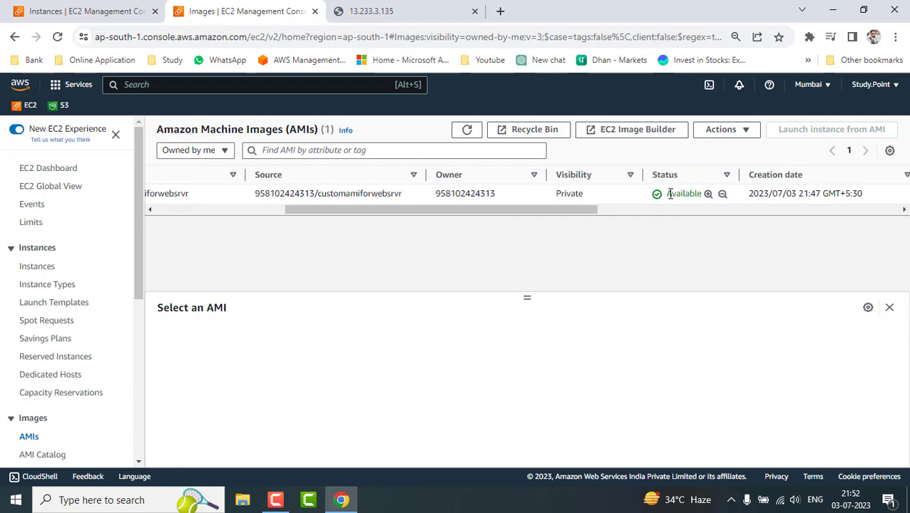
left_click_drag(668, 195, 702, 194)
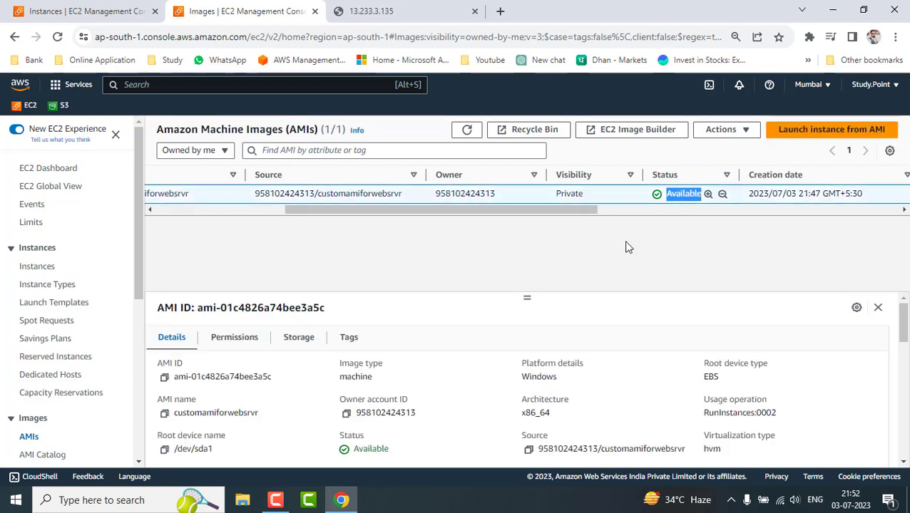
left_click_drag(437, 211, 282, 221)
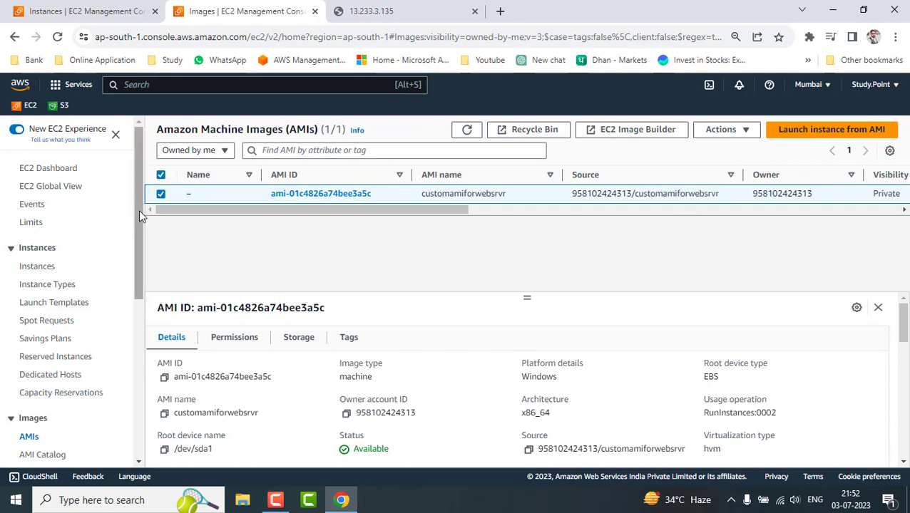
Step: Check the EC2 region for existing load balancers and target groups
left_click_drag(138, 209, 141, 371)
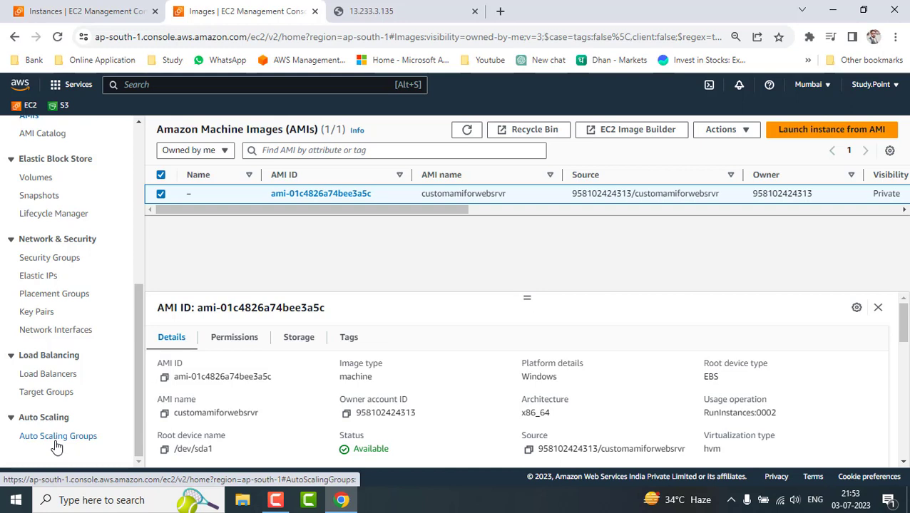
left_click(51, 375)
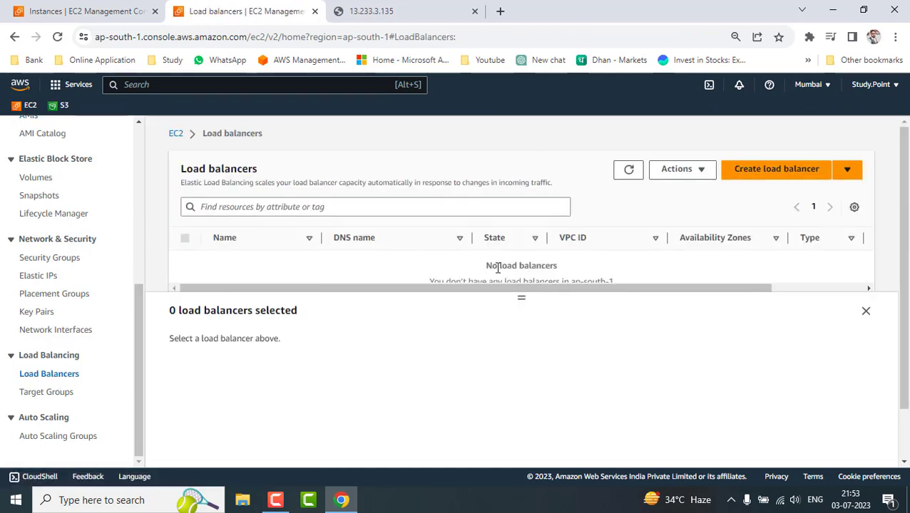
left_click_drag(486, 266, 574, 268)
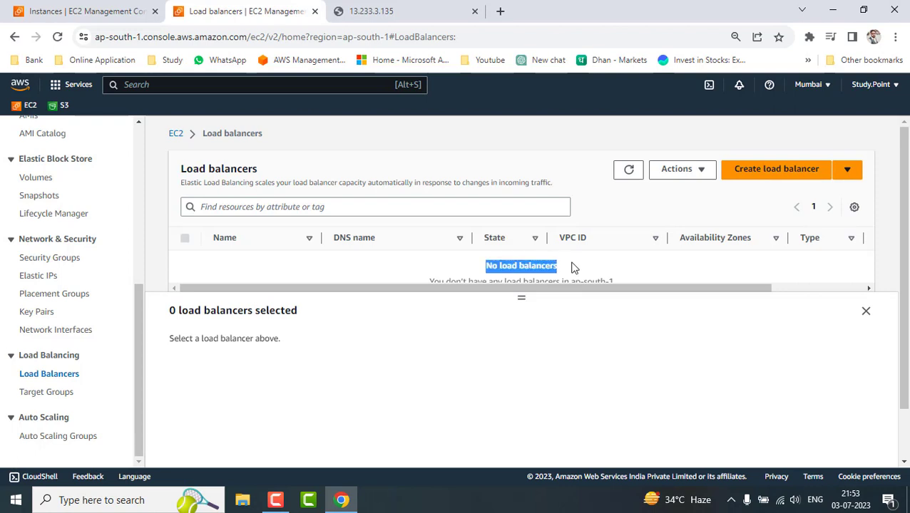
left_click(59, 394)
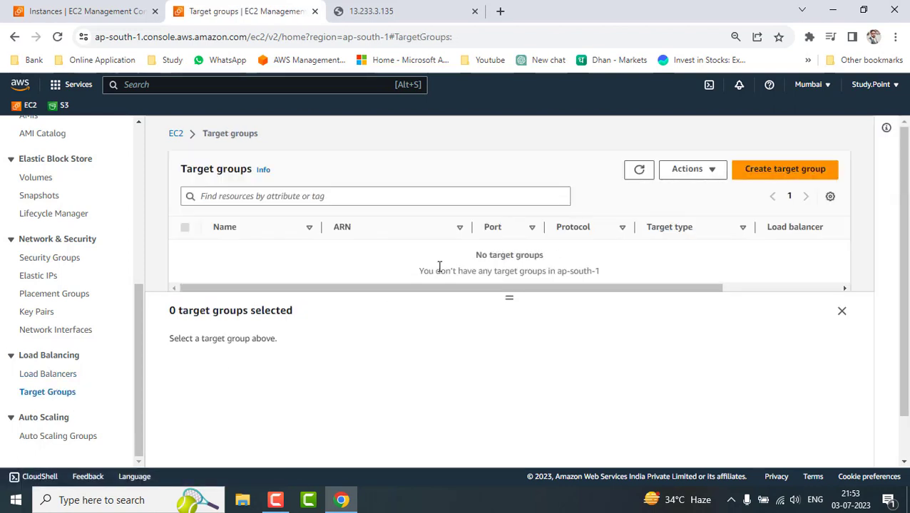
left_click_drag(489, 255, 565, 258)
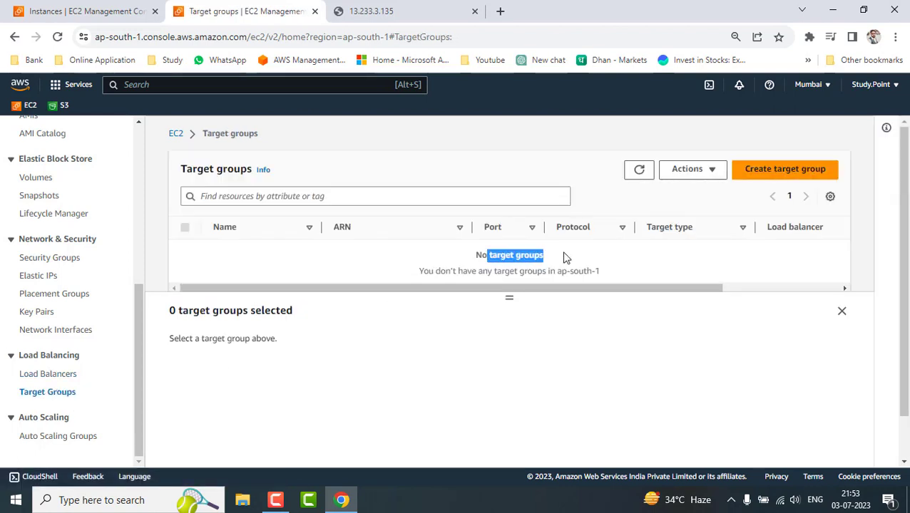
Step: Start creating an Auto Scaling group and name it demoautoscalling
left_click(60, 436)
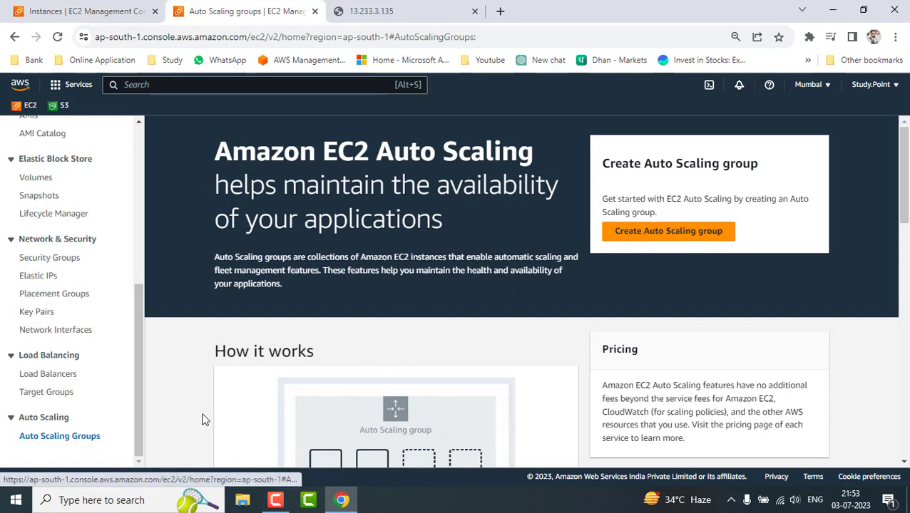
left_click(682, 234)
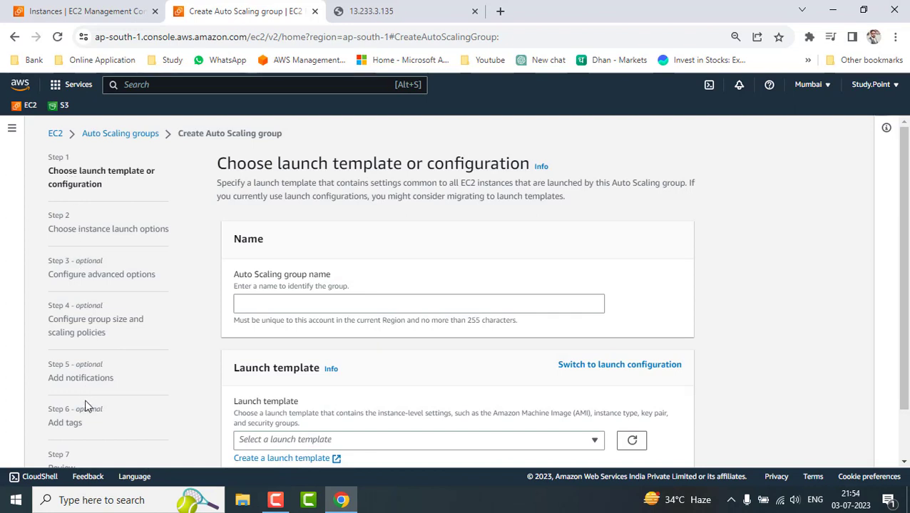
scroll(83, 440, "down", 2)
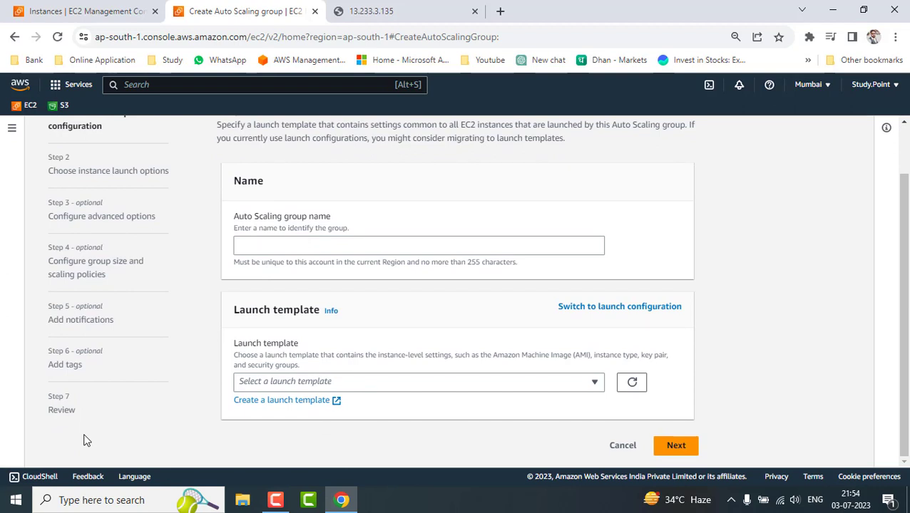
scroll(84, 440, "up", 2)
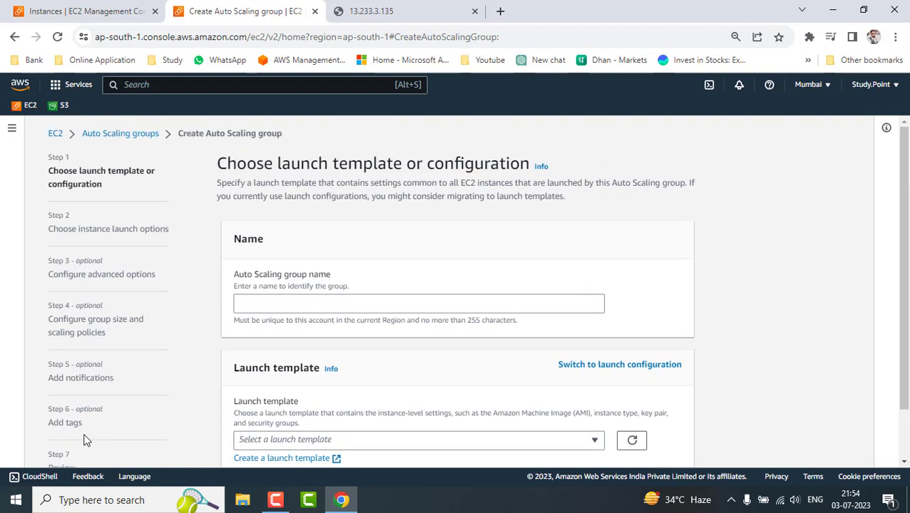
left_click(290, 298)
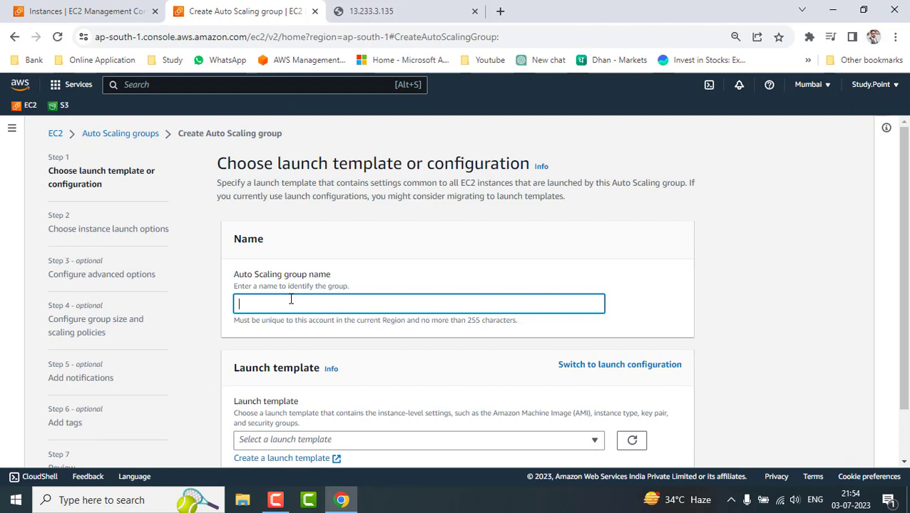
type("demoautoscalling")
key("ctrl+a")
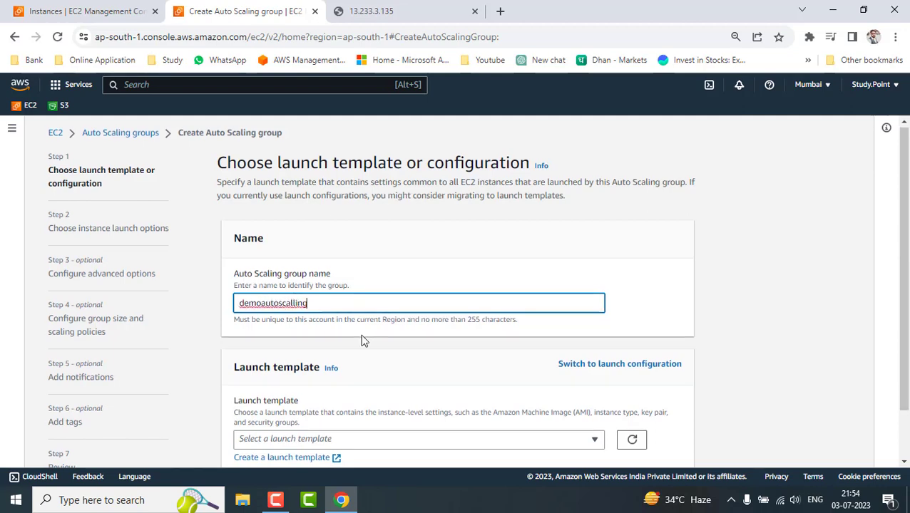
Step: Check which existing launch templates and launch configurations are available for the Auto Scaling group
scroll(360, 335, "down", 2)
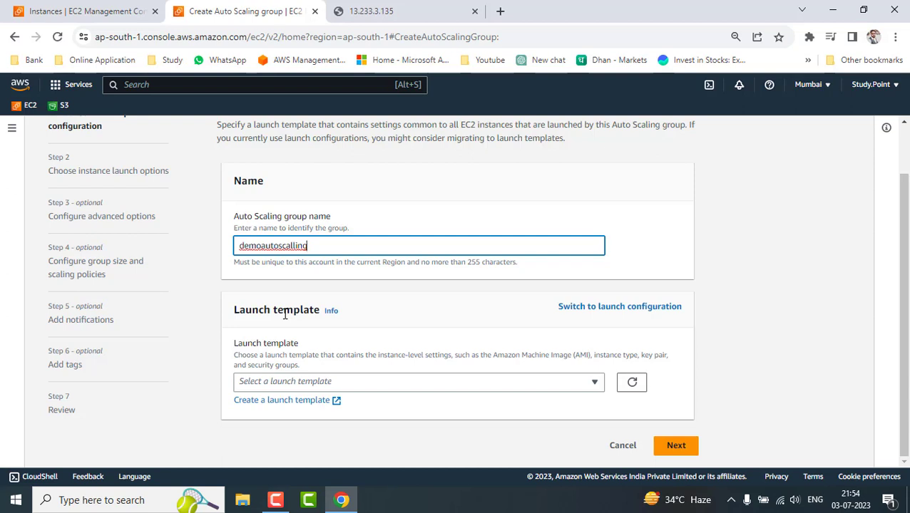
left_click(596, 384)
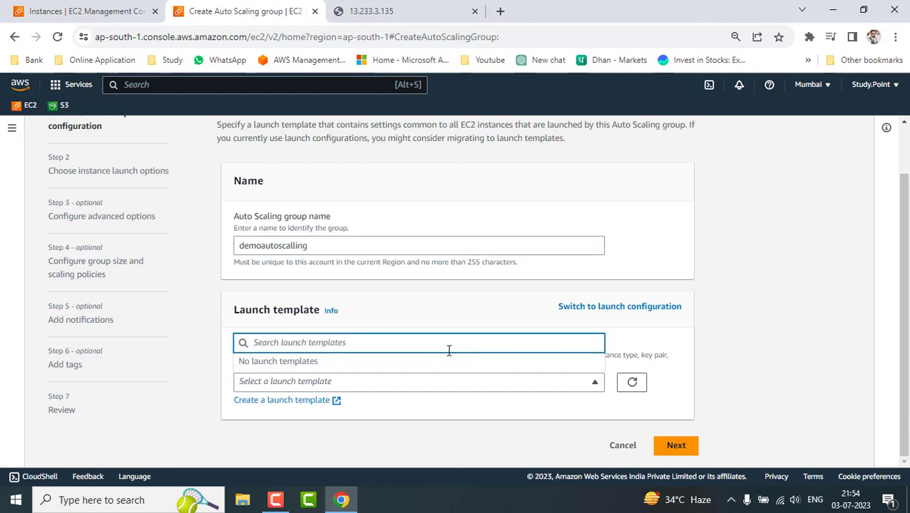
left_click(448, 408)
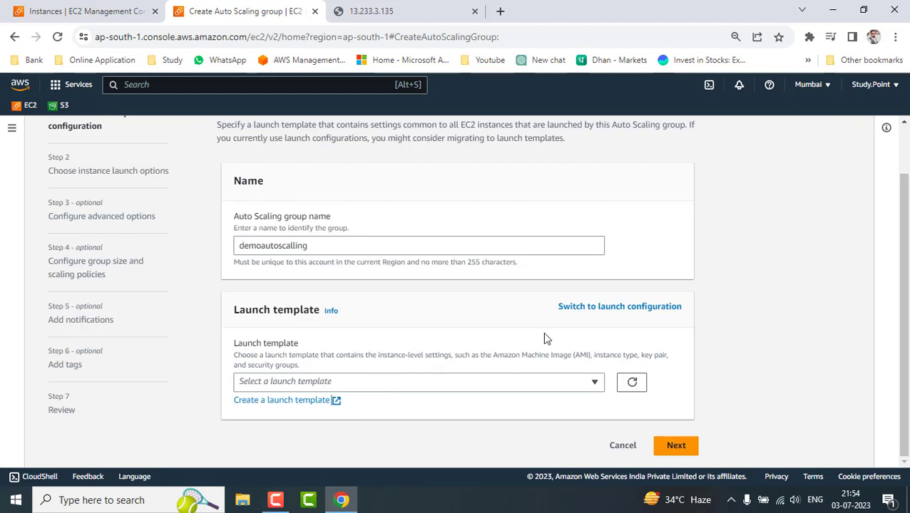
left_click(608, 312)
scroll(435, 342, "down", 1)
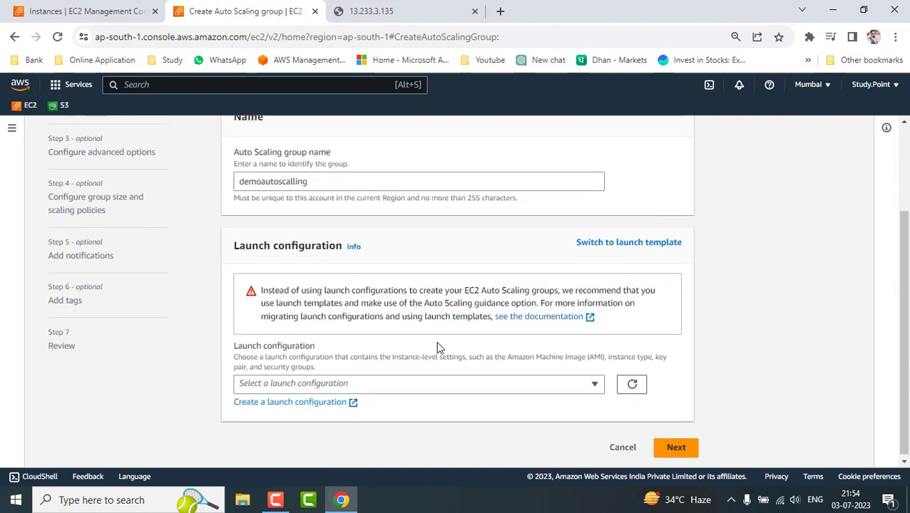
left_click(595, 383)
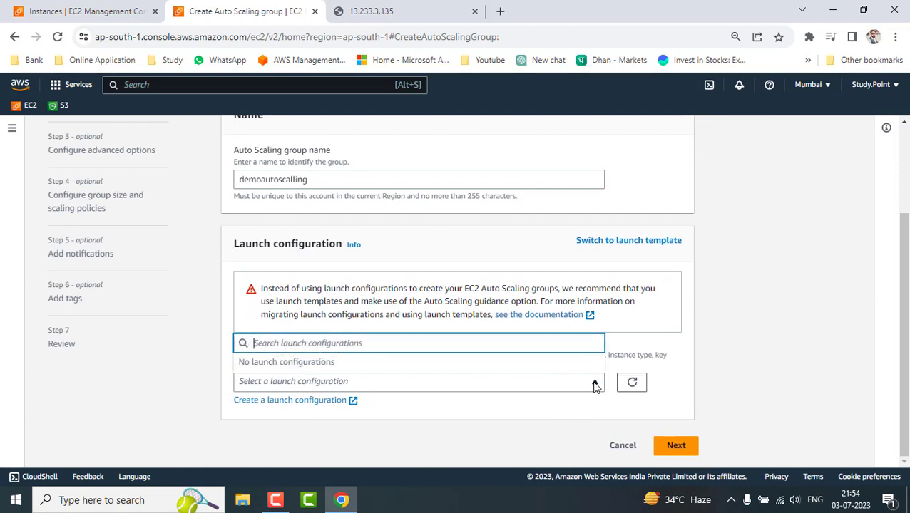
left_click(574, 410)
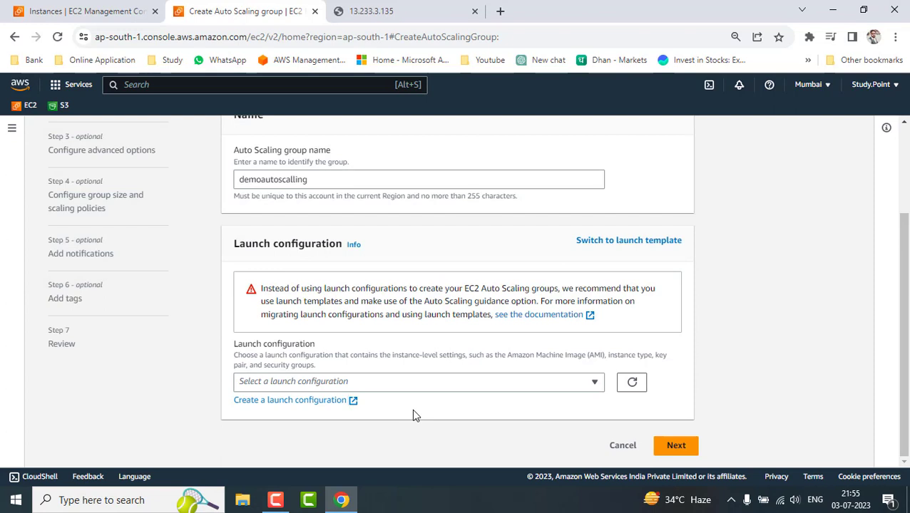
left_click(628, 242)
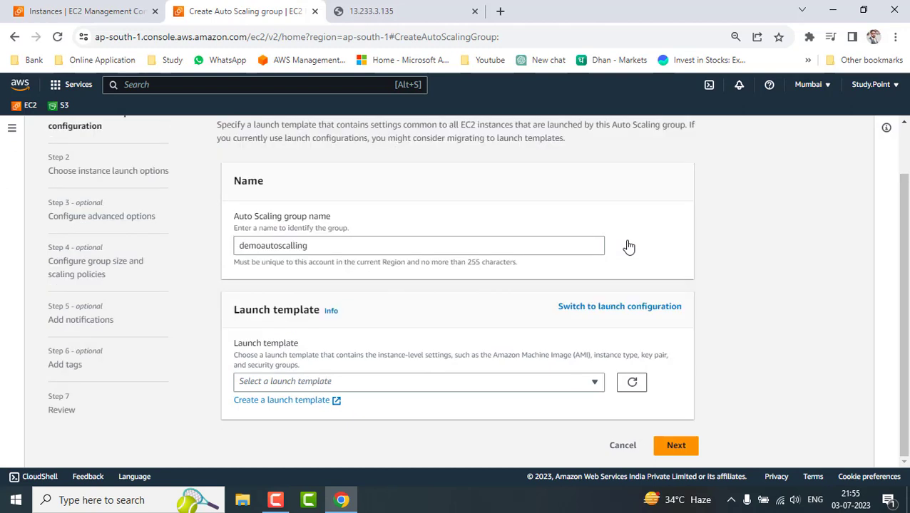
Step: Start a new launch template with customconf as name and version description, and turn off the Auto Scaling guidance
left_click(286, 401)
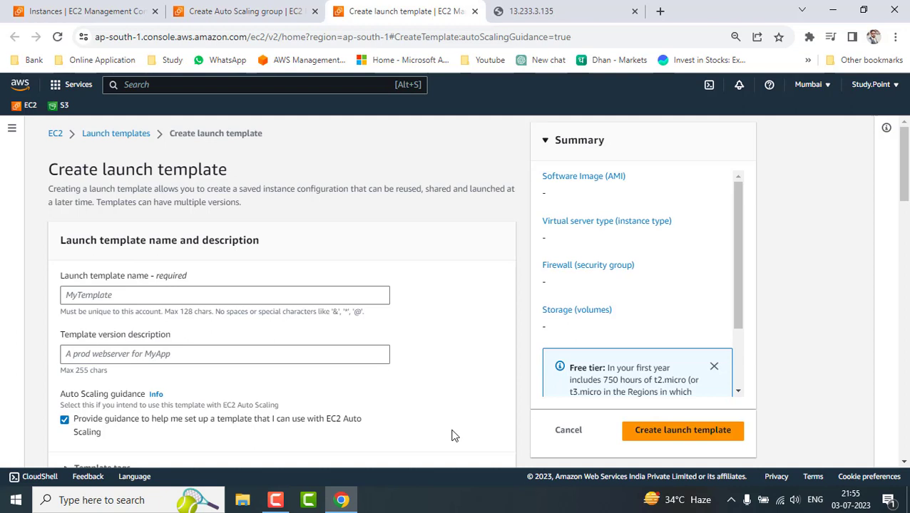
left_click(147, 294)
type("custom")
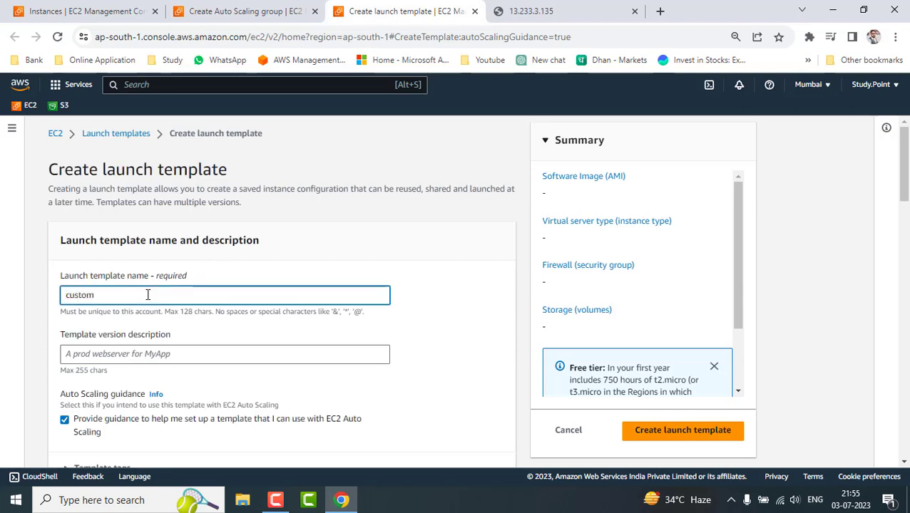
type("conf")
scroll(465, 344, "down", 1)
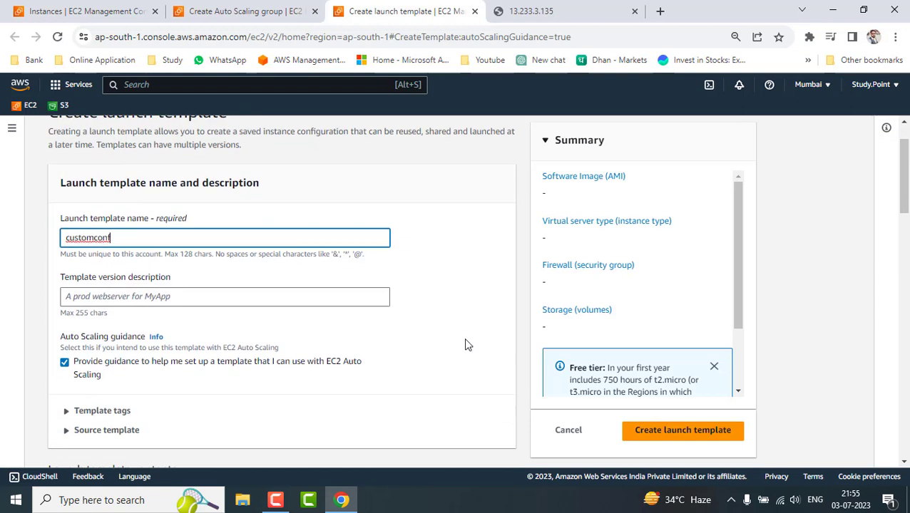
double_click(159, 230)
key("ctrl+c")
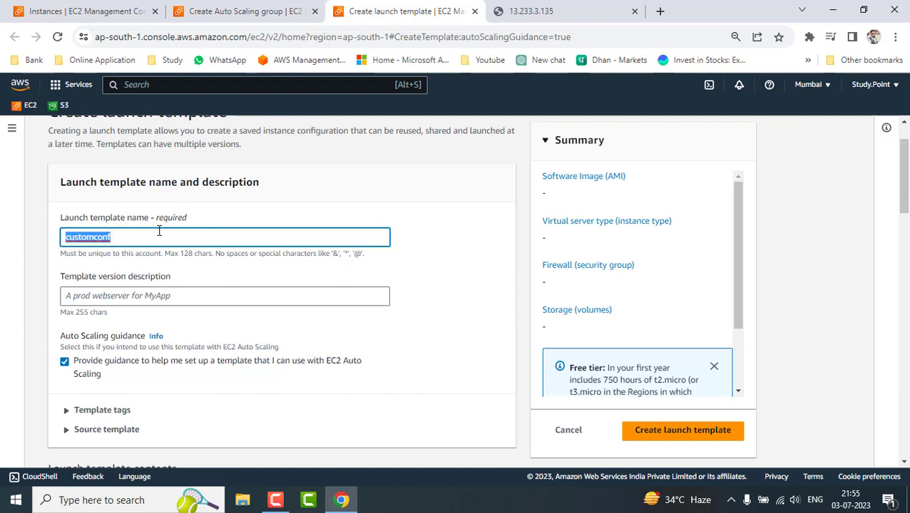
left_click(150, 293)
key("ctrl+v")
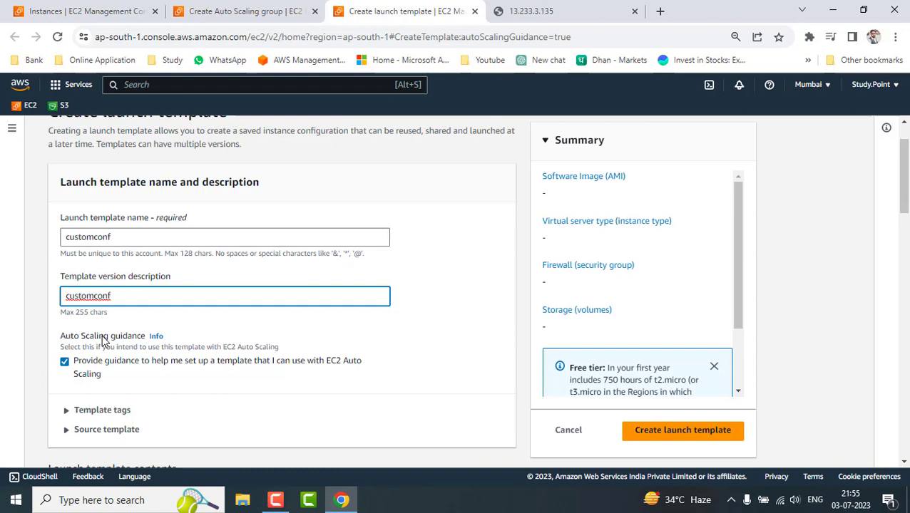
scroll(196, 392, "down", 2)
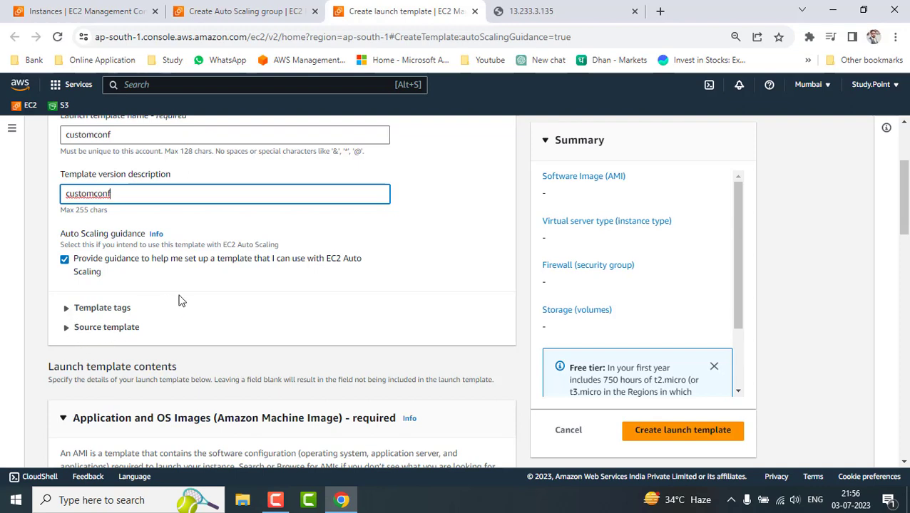
left_click(65, 261)
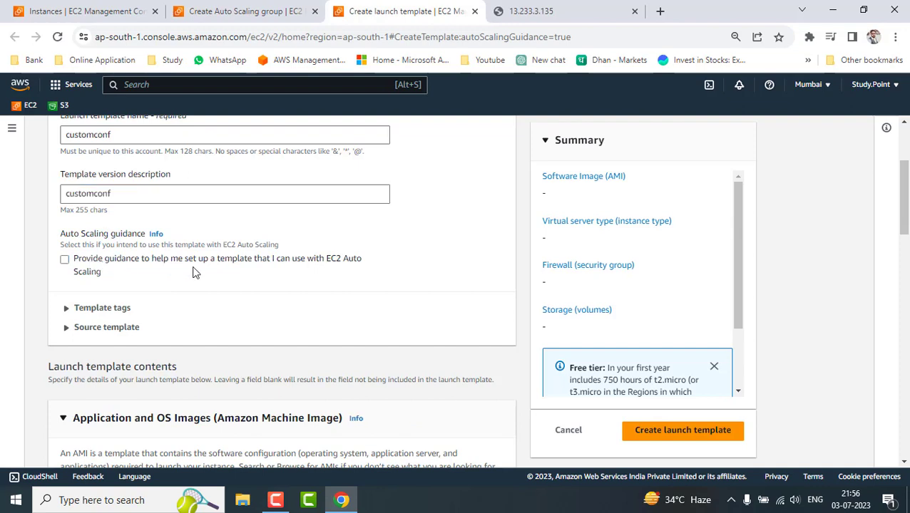
Step: Select the owned AMI customamiforwebsrvr as the launch template's machine image, checking the web server's test page along the way
scroll(392, 316, "down", 2)
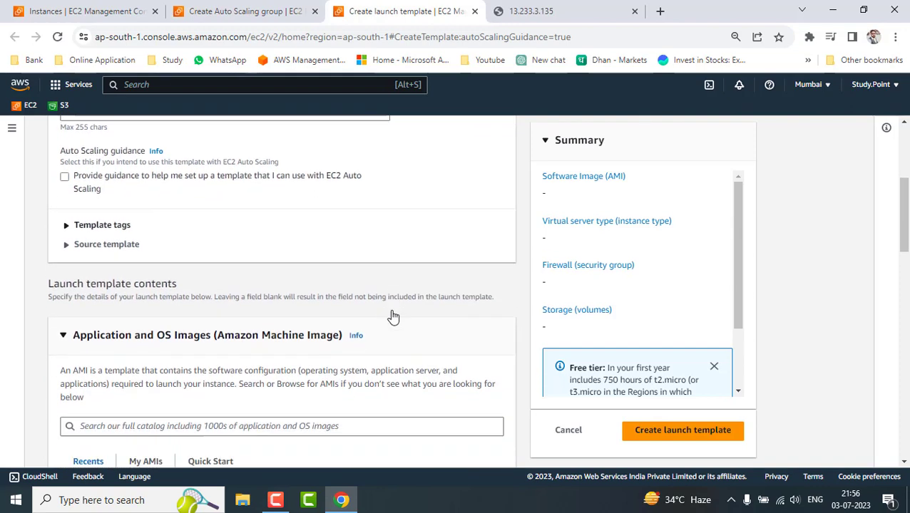
scroll(392, 316, "down", 3)
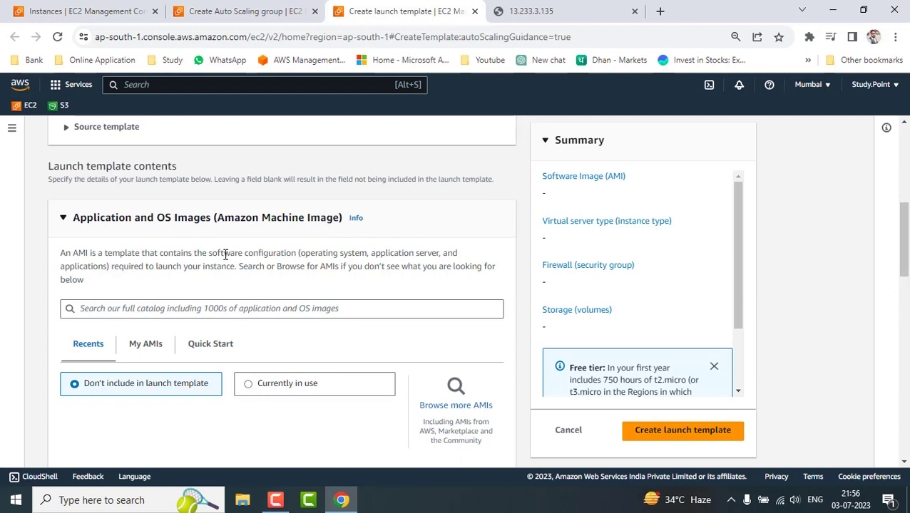
left_click(146, 345)
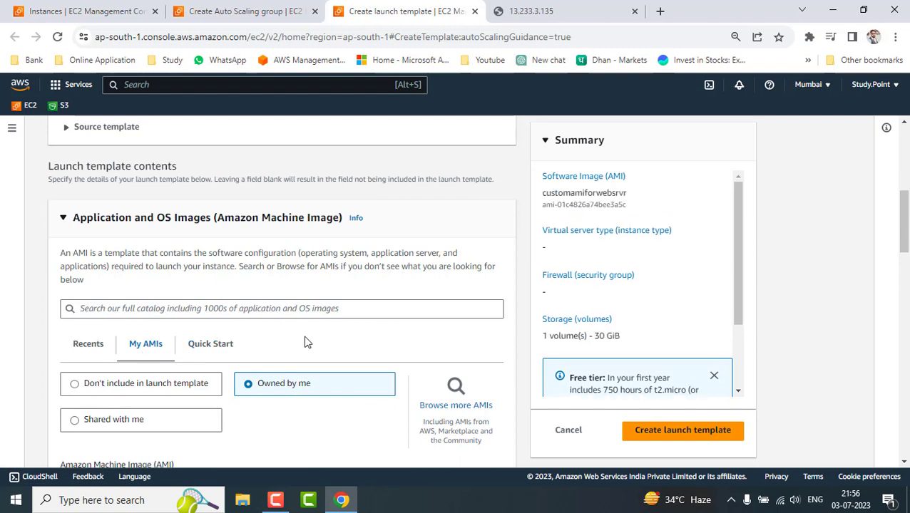
scroll(304, 341, "down", 2)
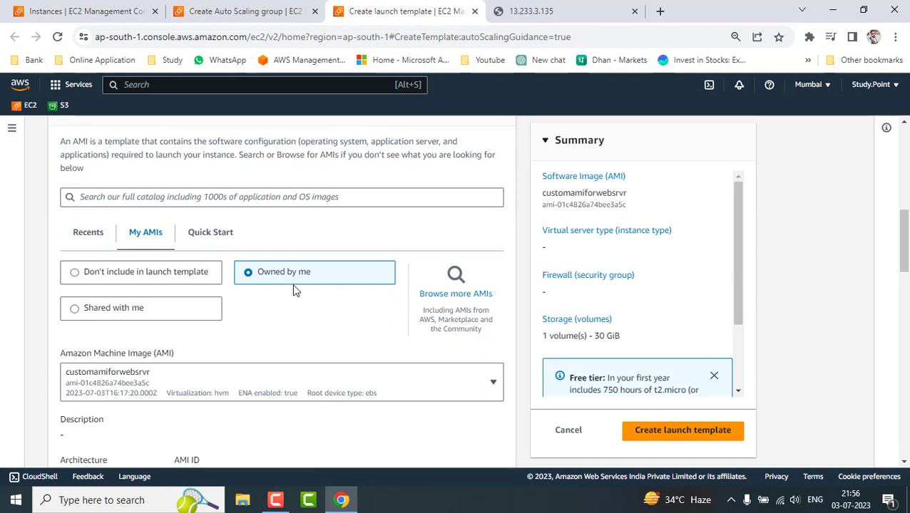
left_click(125, 384)
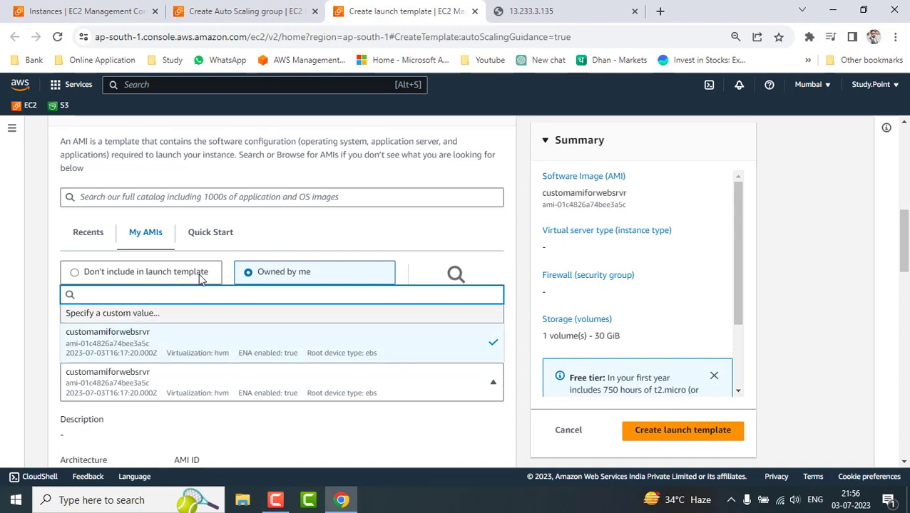
left_click(560, 11)
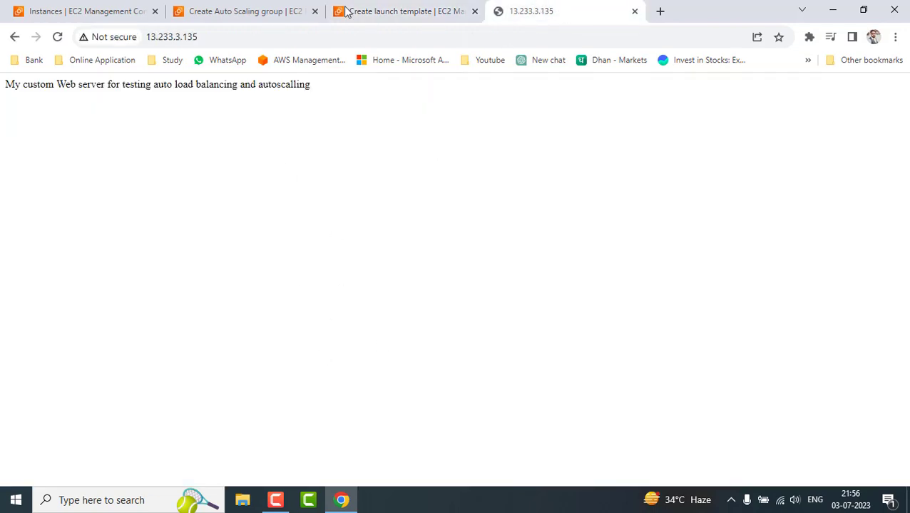
left_click(376, 8)
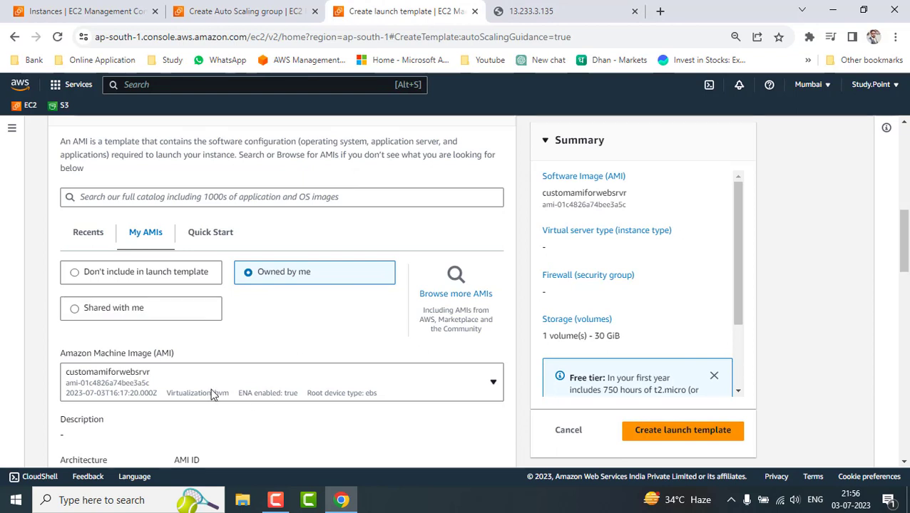
scroll(300, 320, "down", 2)
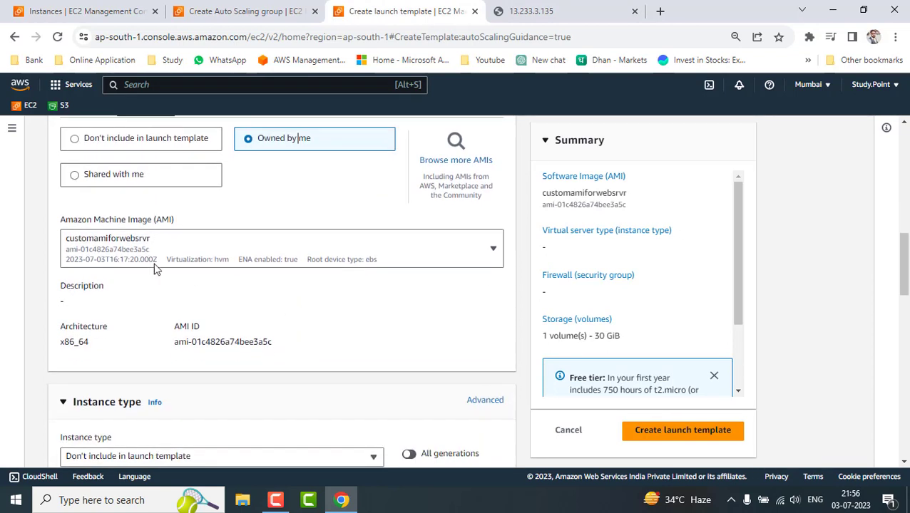
left_click(189, 262)
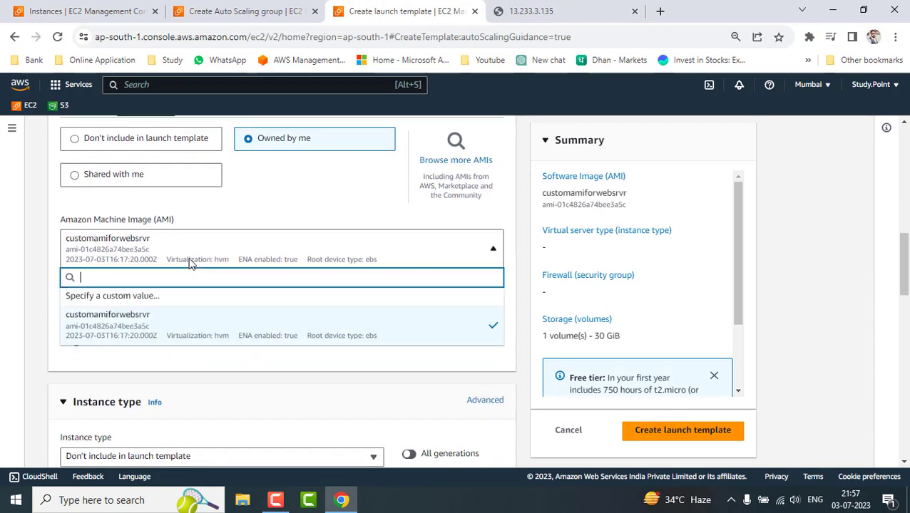
left_click(189, 330)
Step: Set the launch template's instance type to t2.micro and its key pair to webserver
scroll(371, 364, "down", 3)
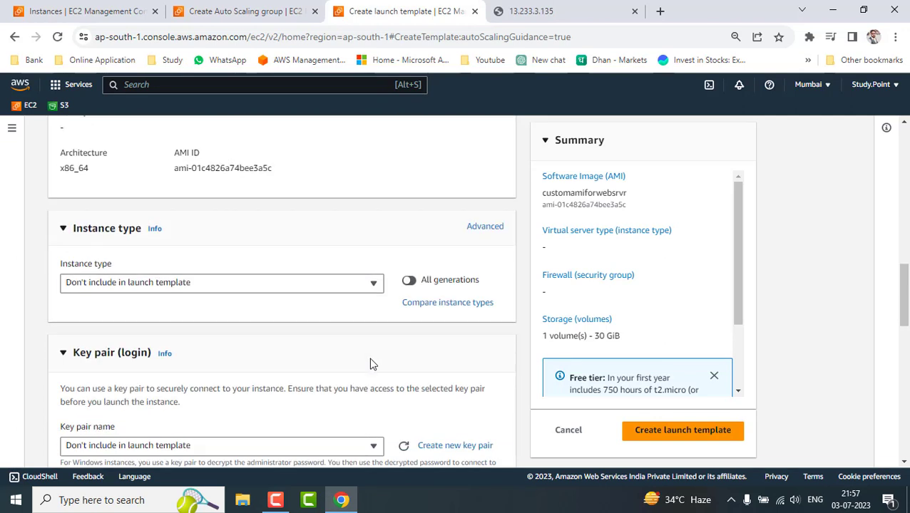
left_click(372, 285)
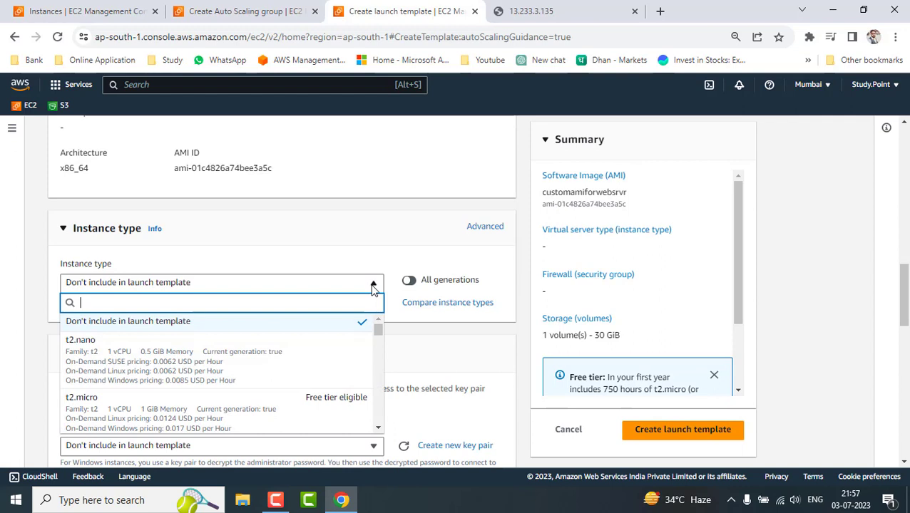
left_click(132, 412)
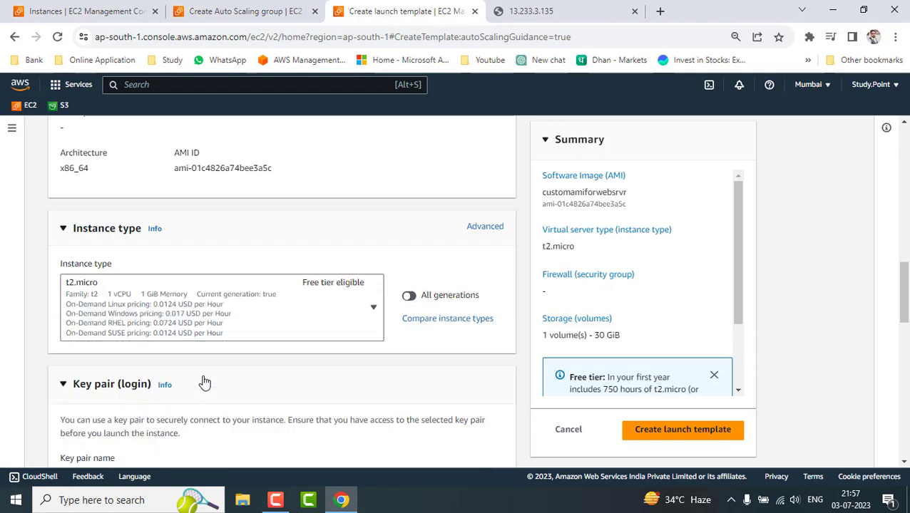
scroll(383, 390, "down", 2)
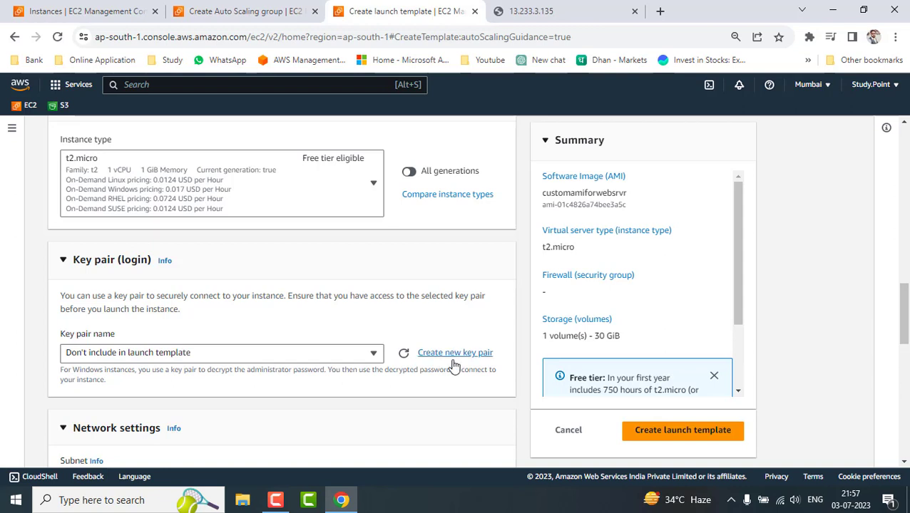
left_click(374, 354)
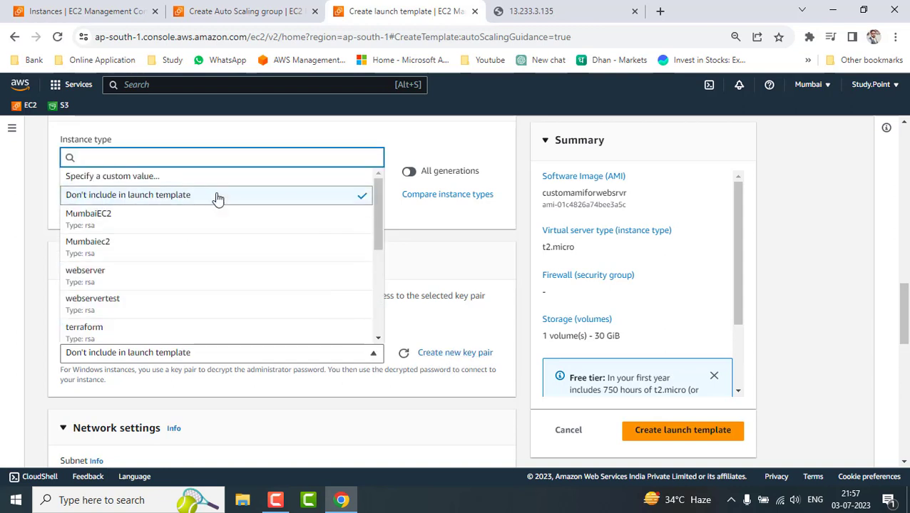
left_click(171, 283)
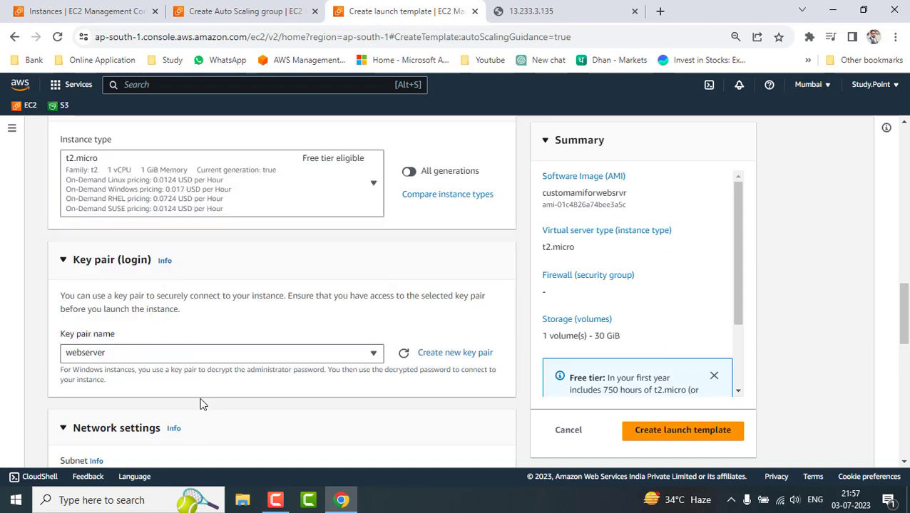
Step: Check the web server's key file name in the Documents folder in File Explorer, and set the launch template's key pair to websrvrr
left_click(243, 500)
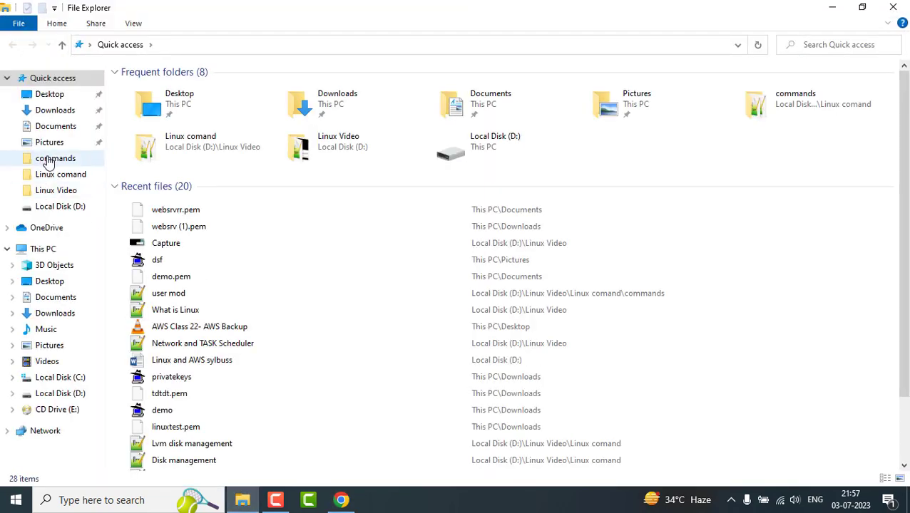
left_click(51, 128)
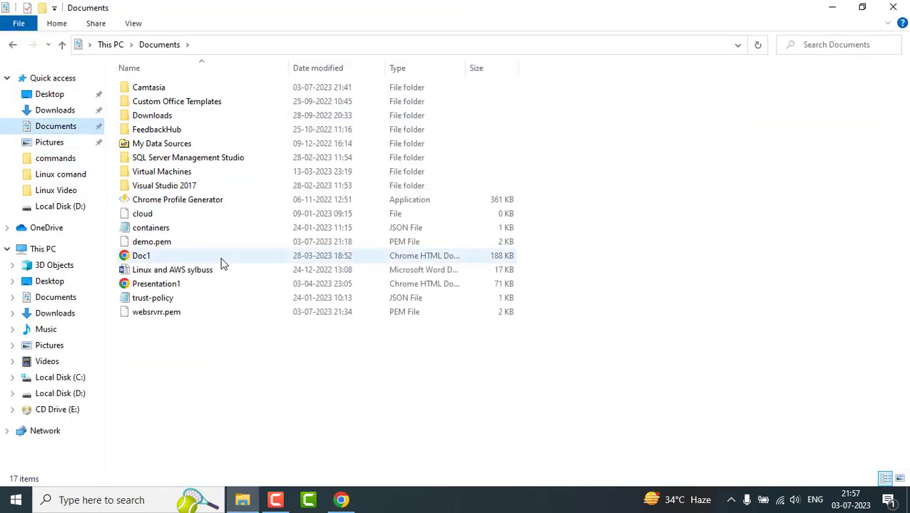
left_click(155, 313)
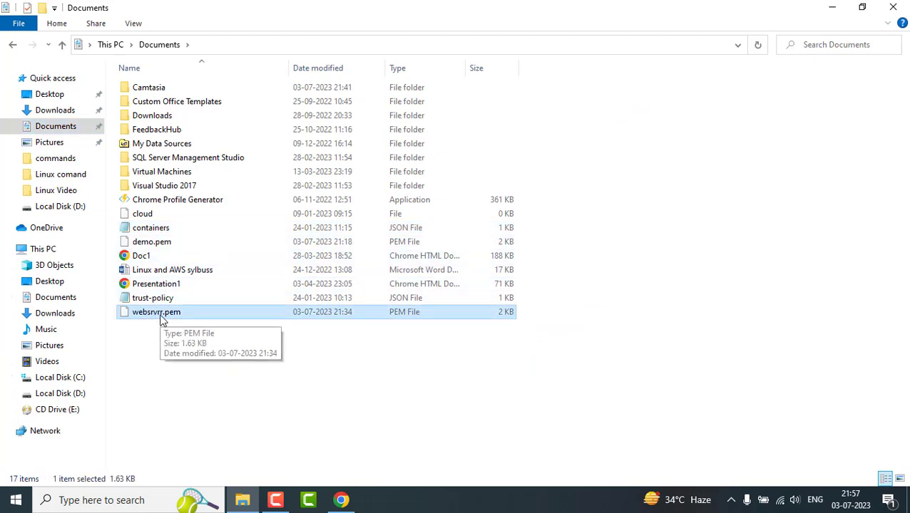
left_click(342, 500)
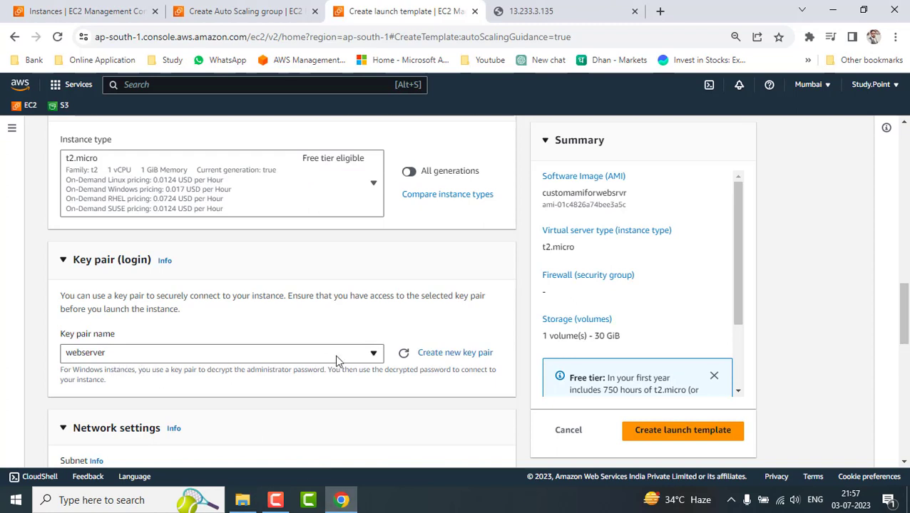
left_click(372, 353)
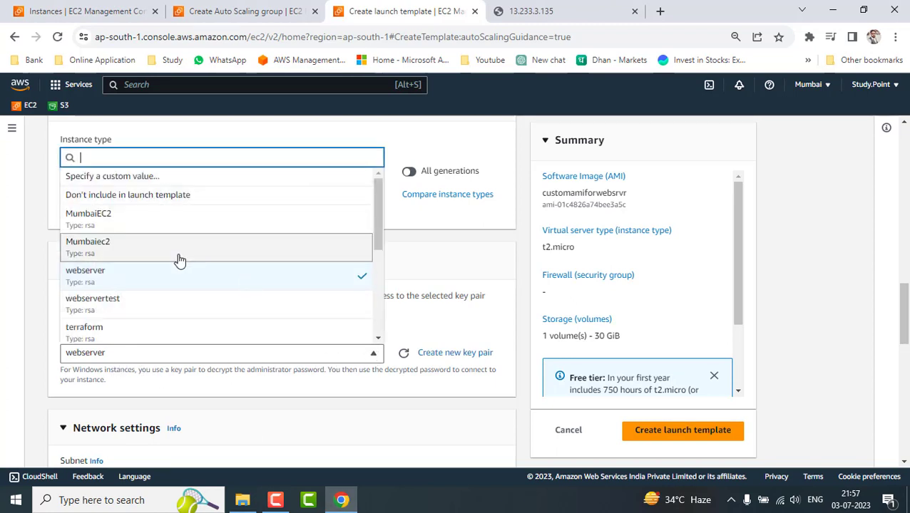
scroll(152, 322, "down", 2)
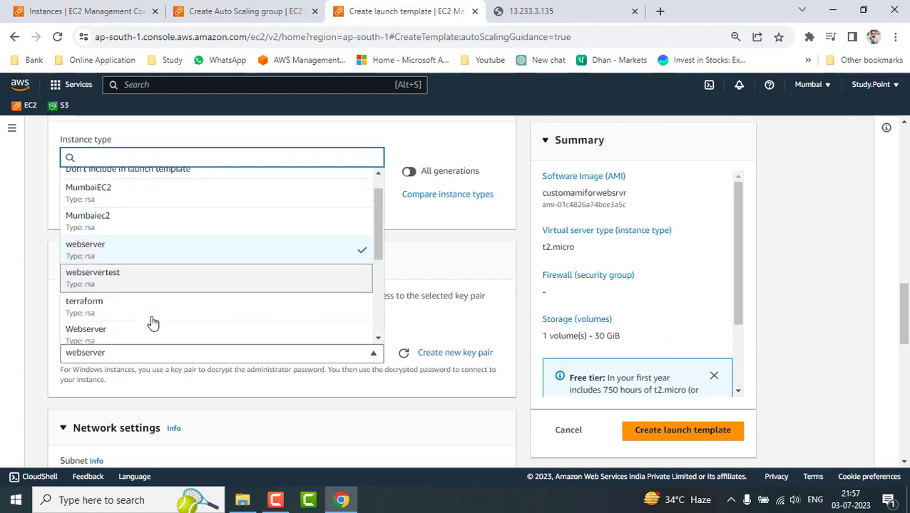
scroll(152, 323, "down", 3)
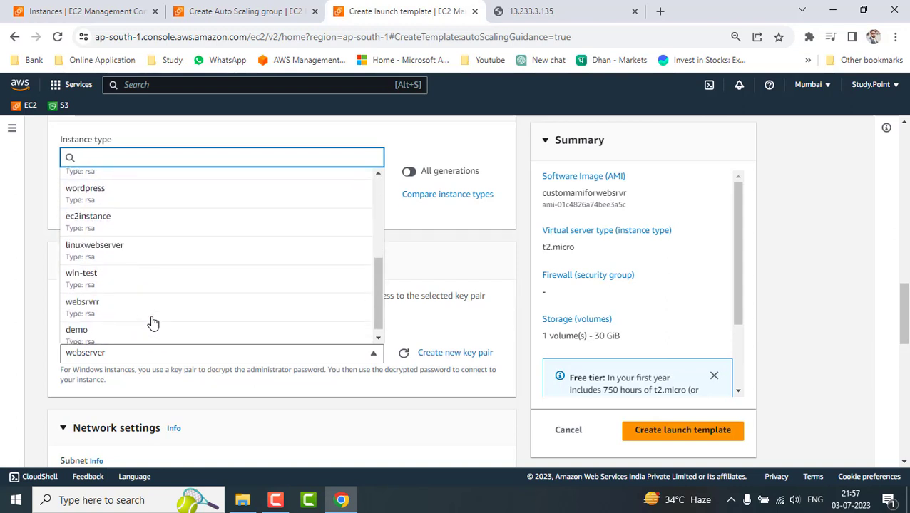
left_click(96, 307)
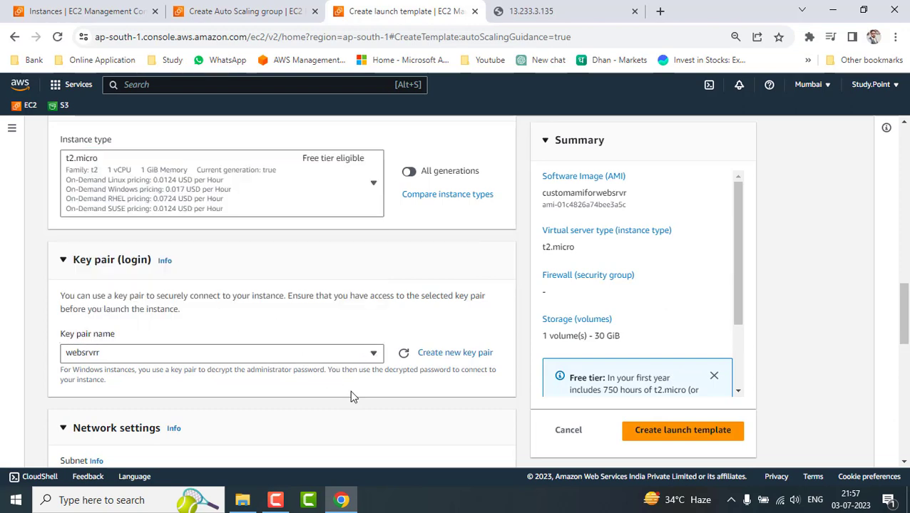
Step: Copy the security group ID from the security details of the running websrvr instance
scroll(351, 397, "down", 3)
scroll(351, 397, "down", 1)
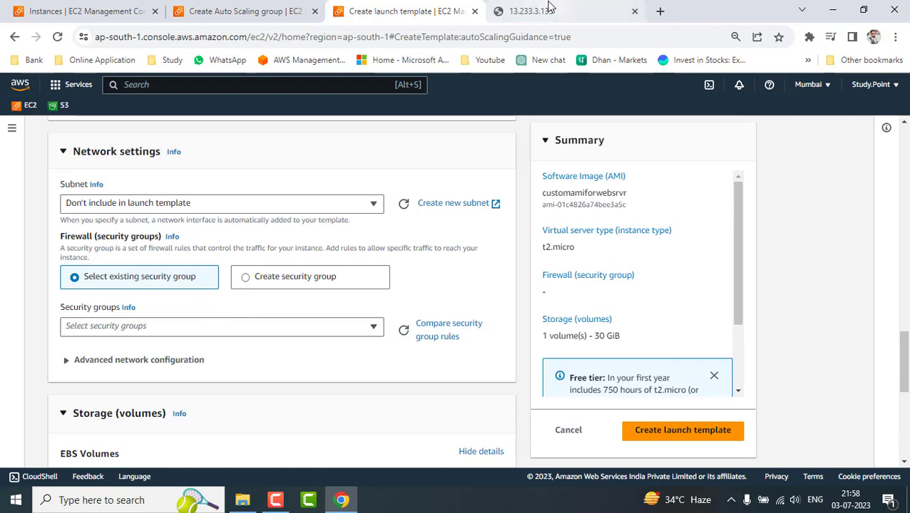
left_click(253, 10)
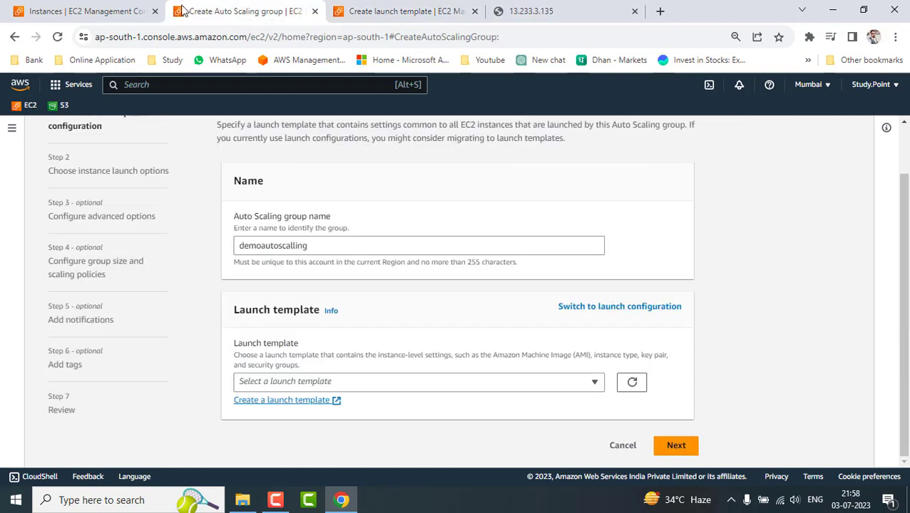
left_click(127, 13)
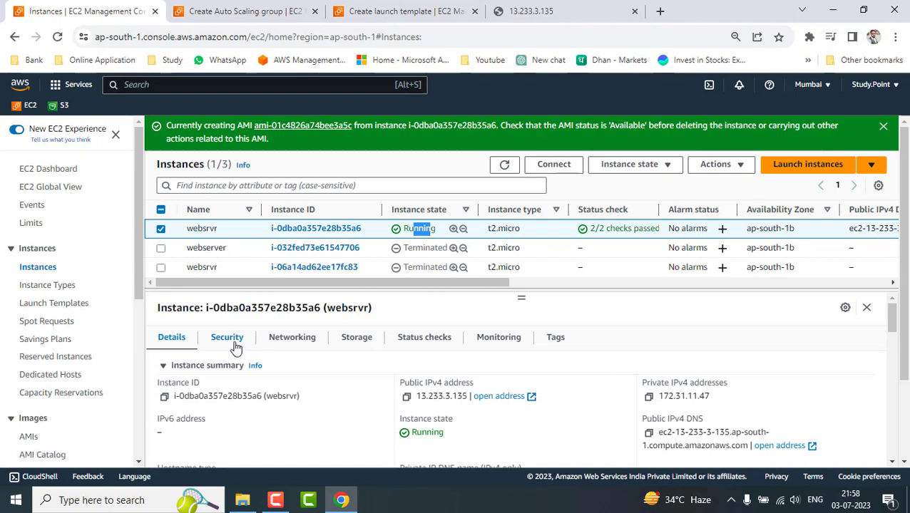
left_click(226, 337)
scroll(337, 407, "down", 2)
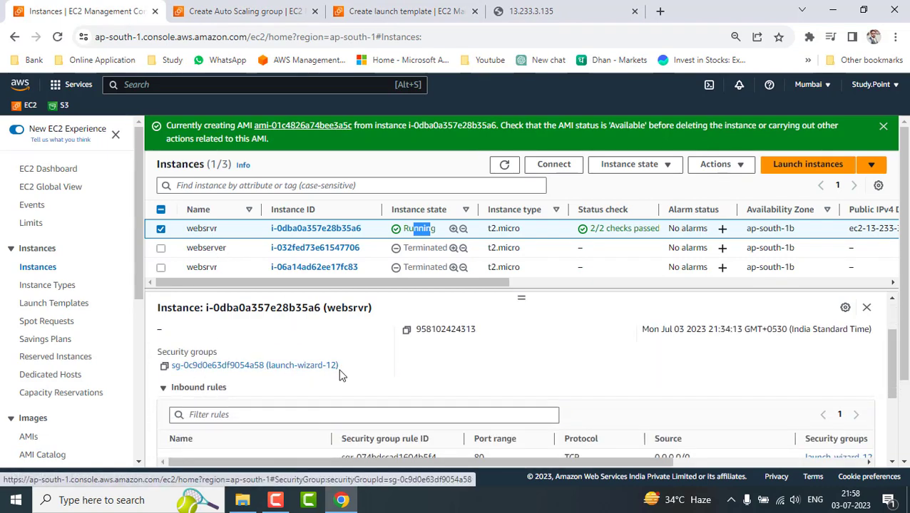
left_click(164, 366)
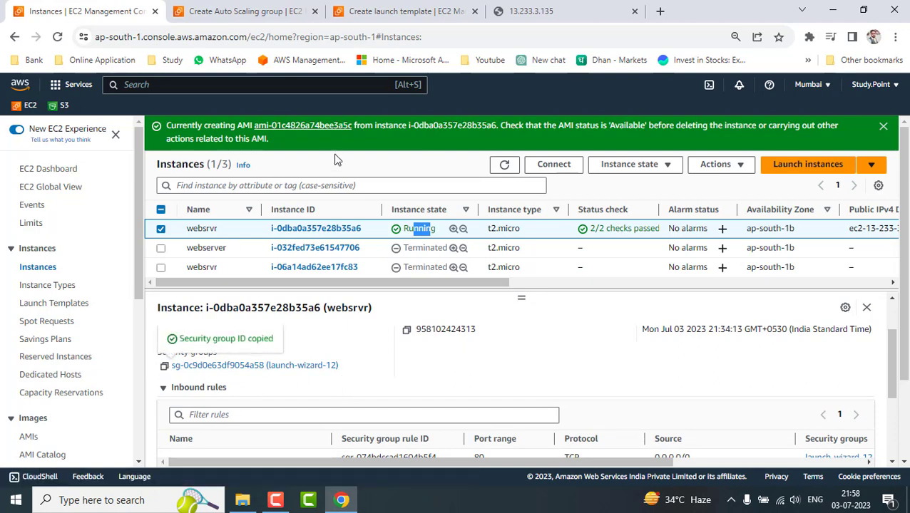
Step: Find the existing security group launch-wizard-12 by its copied ID and assign it to the launch template
left_click(484, 6)
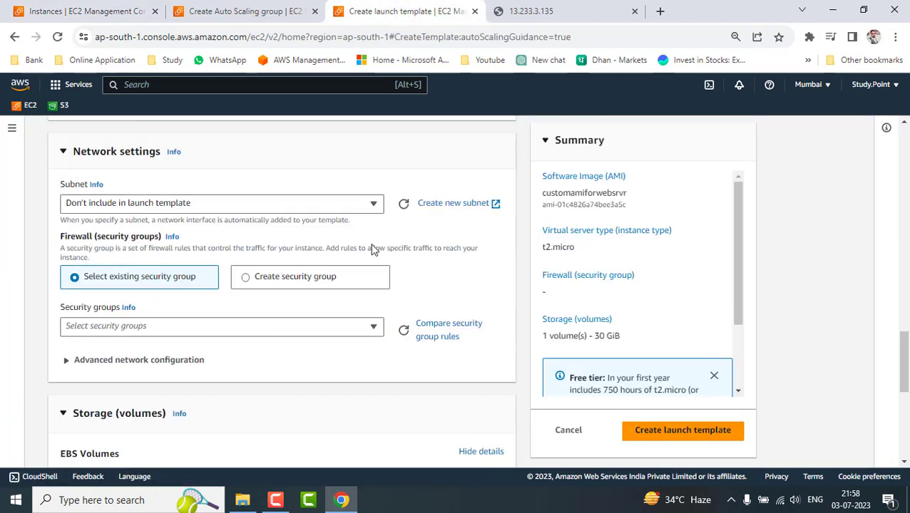
left_click(290, 326)
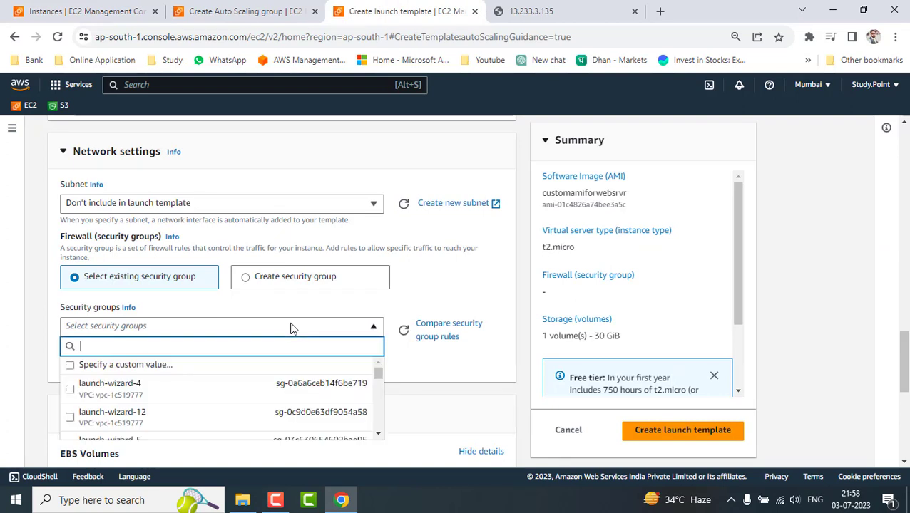
key("ctrl+v")
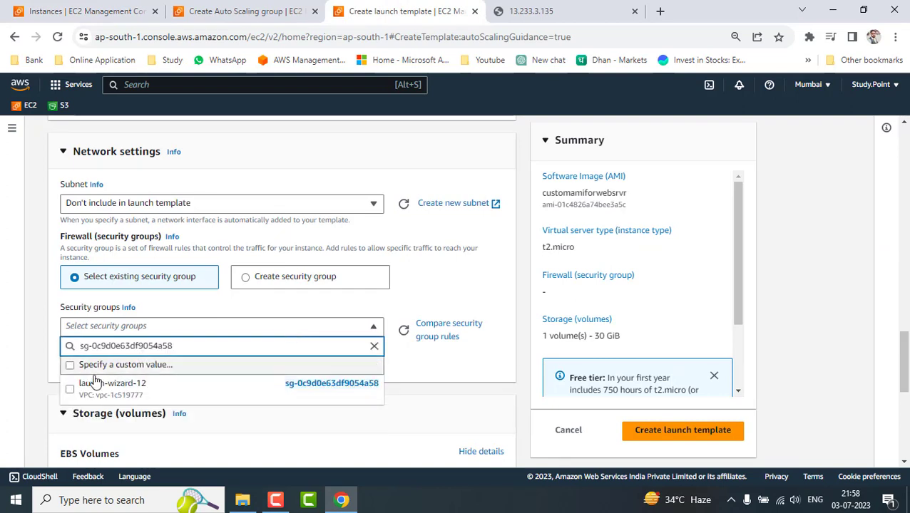
left_click(71, 390)
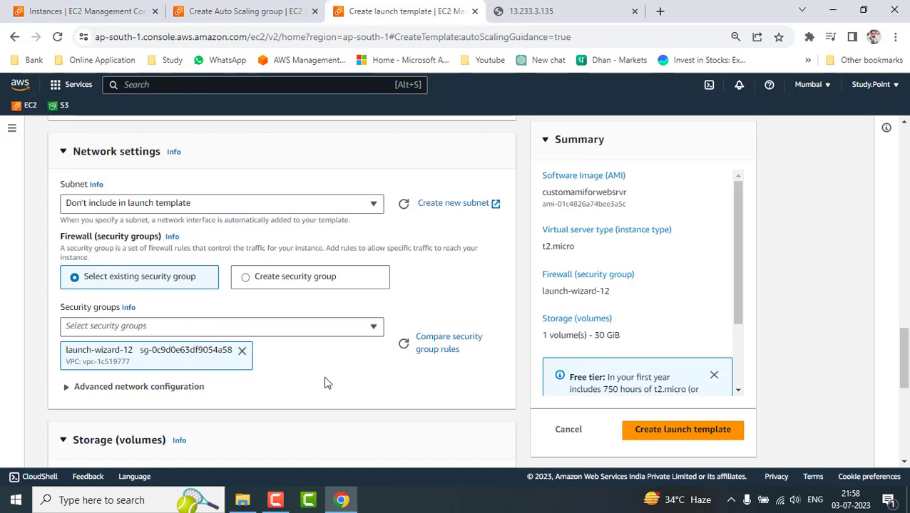
Step: Create the customconf launch template with the default storage and no resource tags, and review its details page
scroll(324, 382, "down", 3)
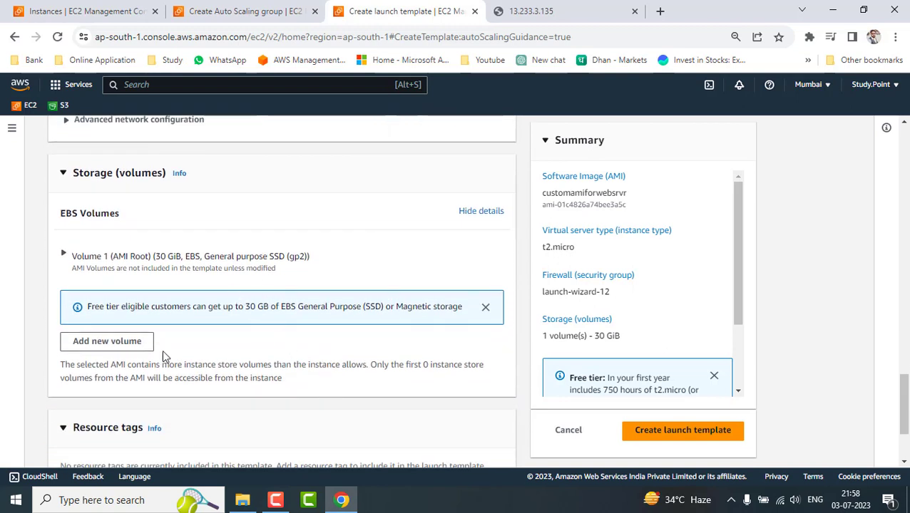
scroll(240, 392, "down", 1)
scroll(240, 396, "down", 1)
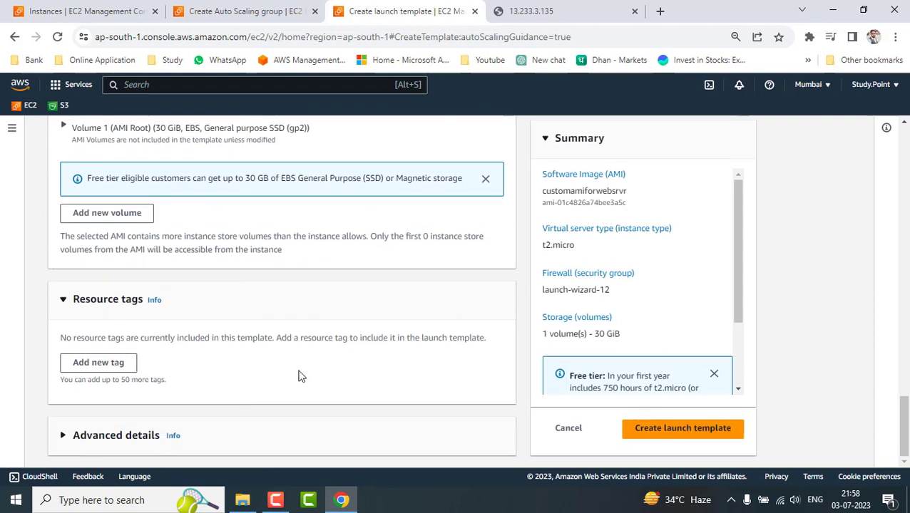
left_click(649, 431)
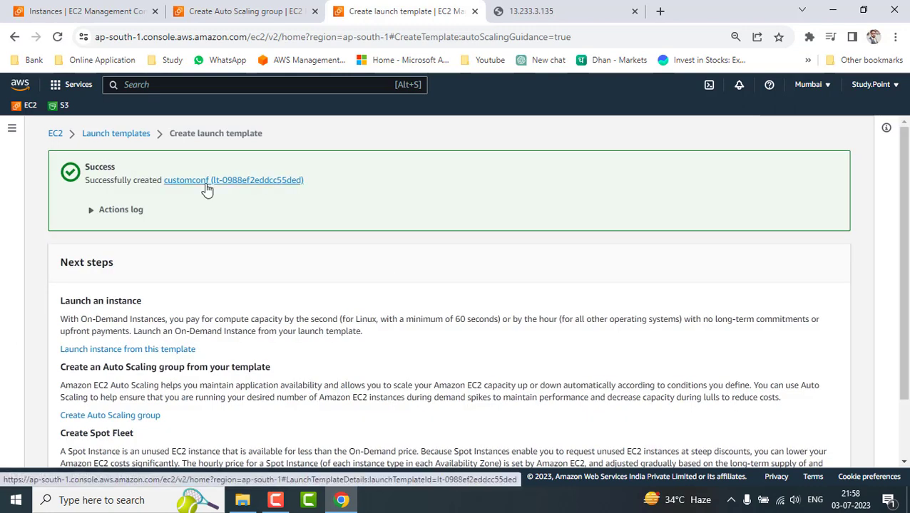
left_click(207, 188)
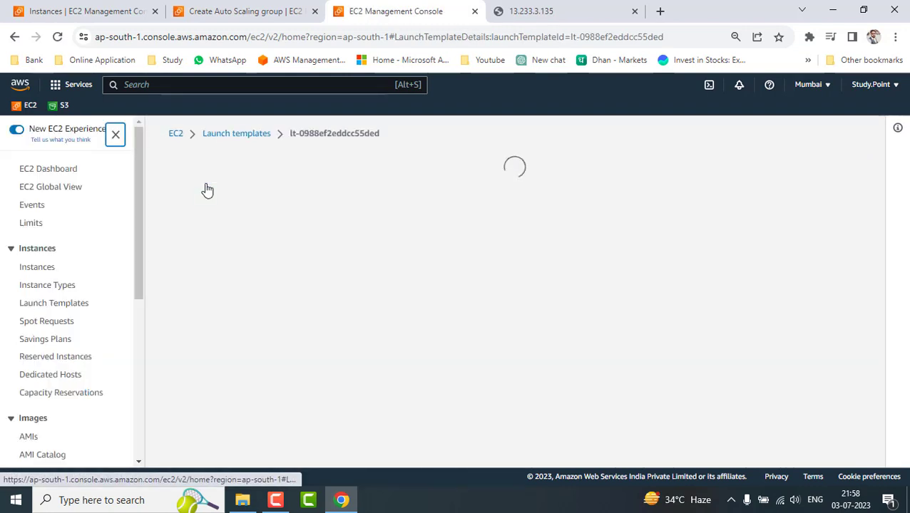
scroll(488, 349, "down", 2)
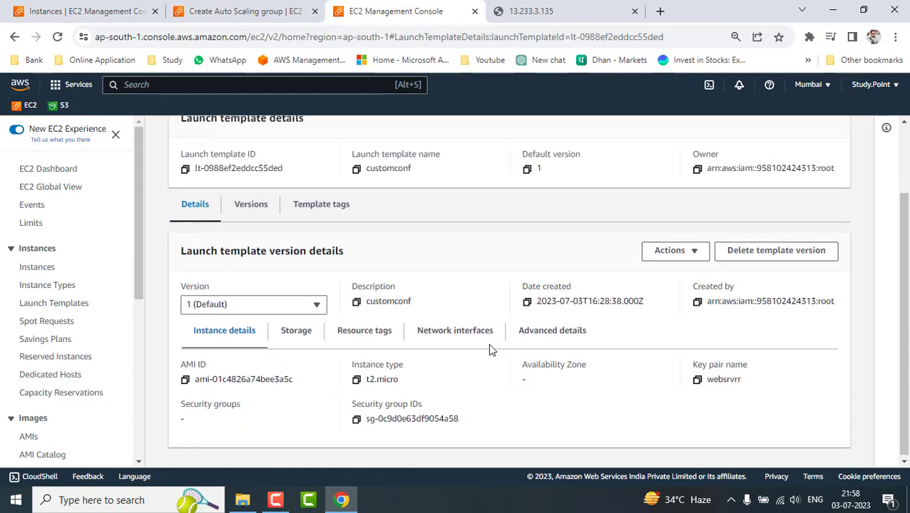
scroll(489, 348, "up", 2)
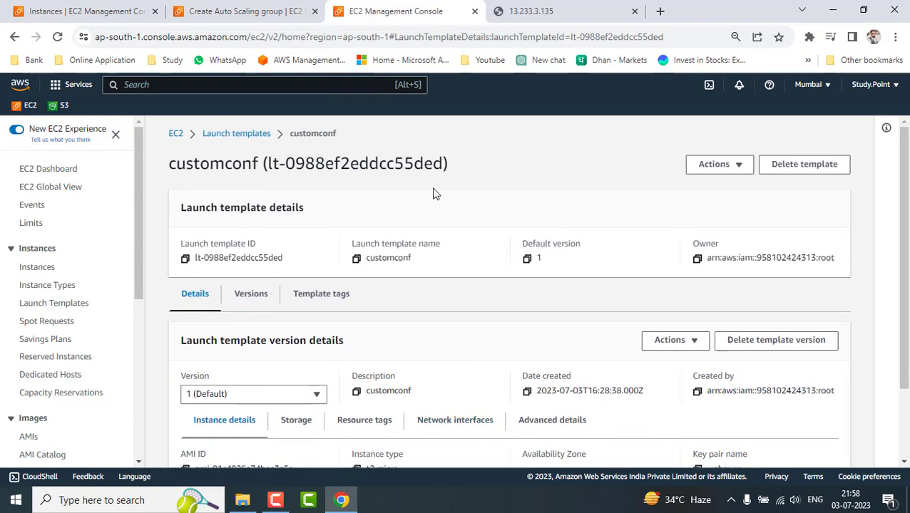
Step: Refresh the launch templates for the demoautoscalling group, select customconf with version Default (1), and proceed to the instance launch options
left_click(288, 9)
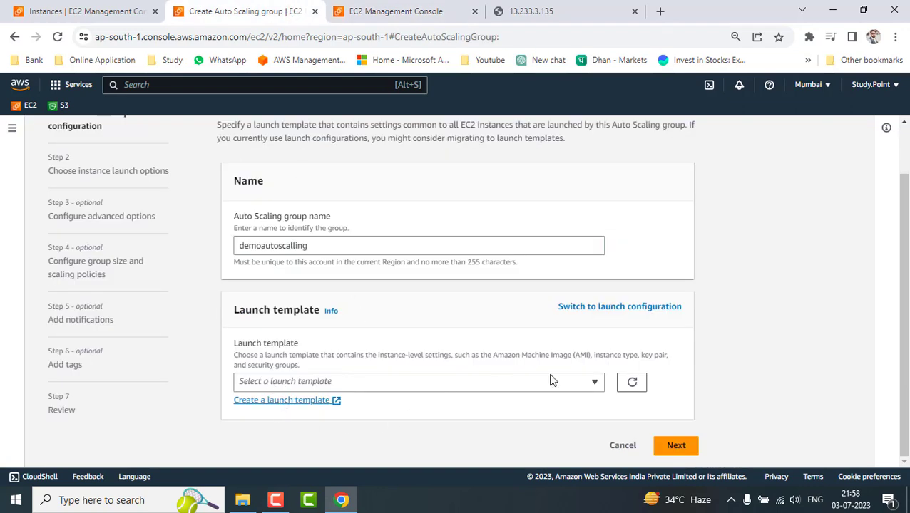
left_click(592, 387)
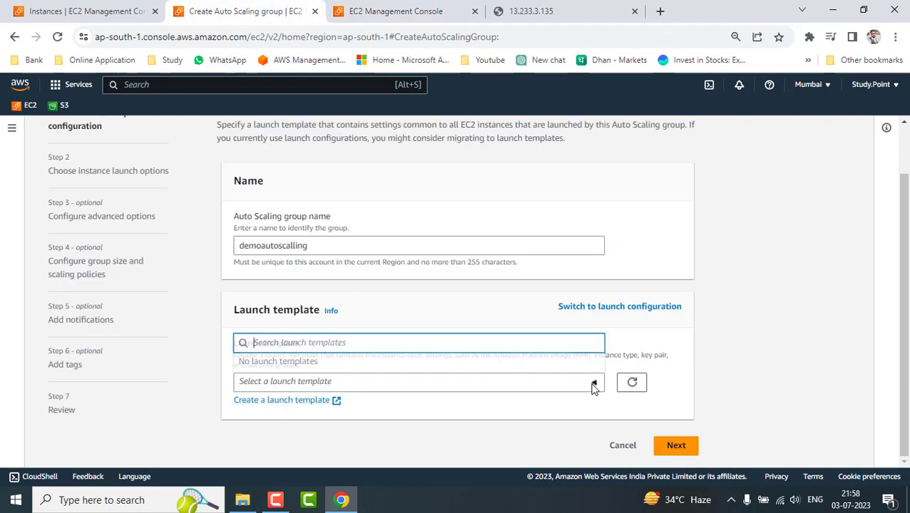
left_click(634, 385)
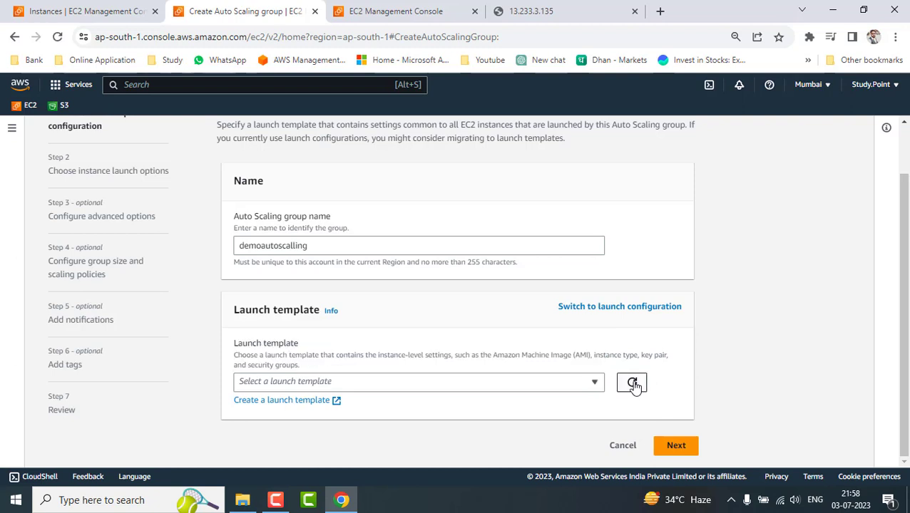
left_click(594, 385)
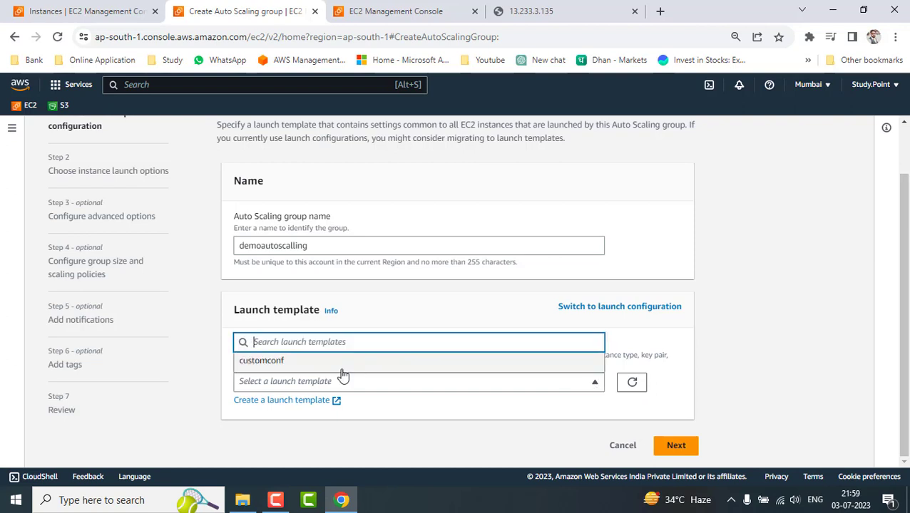
left_click(287, 365)
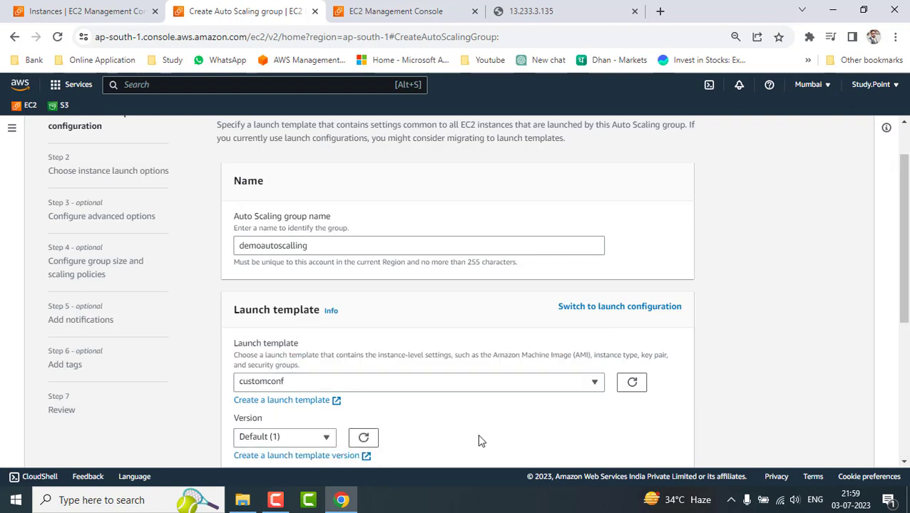
scroll(479, 441, "down", 2)
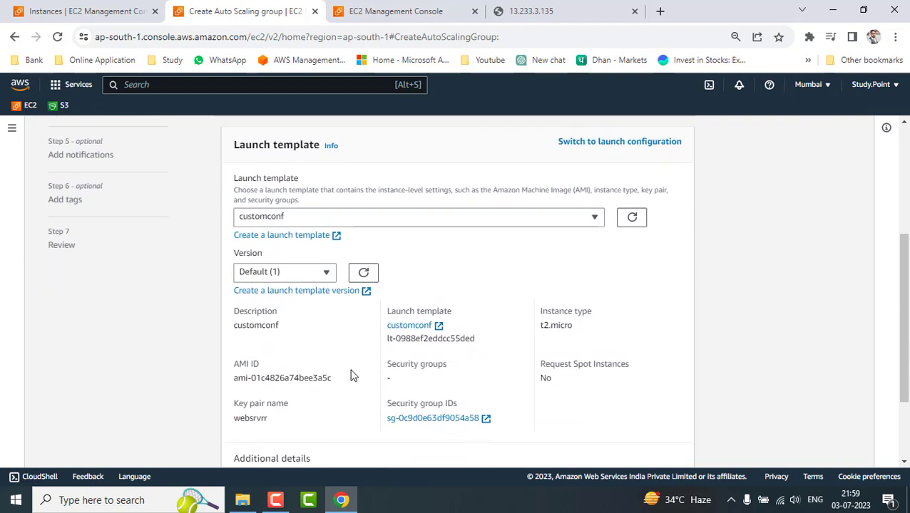
scroll(365, 390, "down", 2)
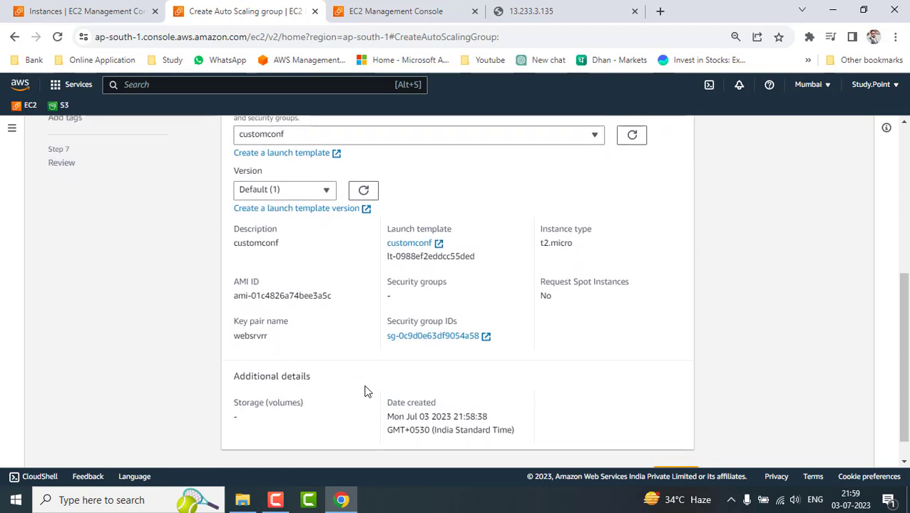
scroll(365, 390, "up", 2)
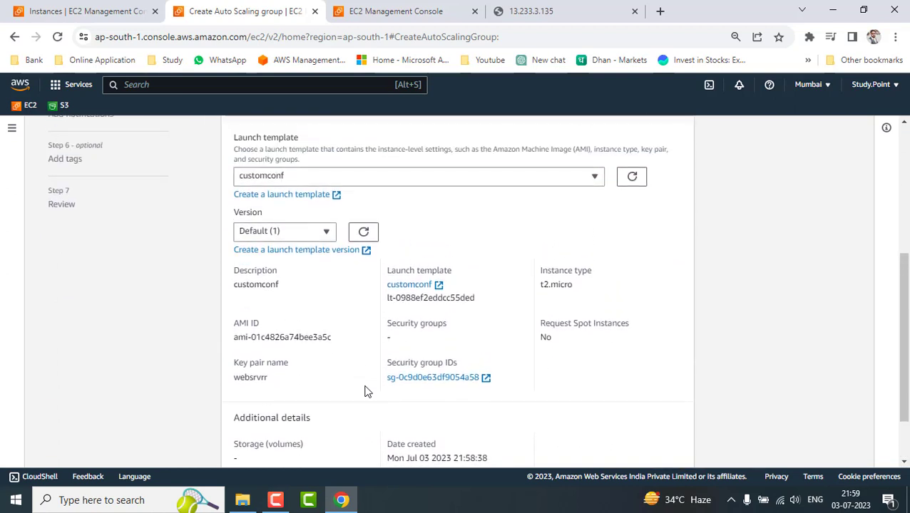
scroll(635, 381, "down", 2)
left_click(675, 446)
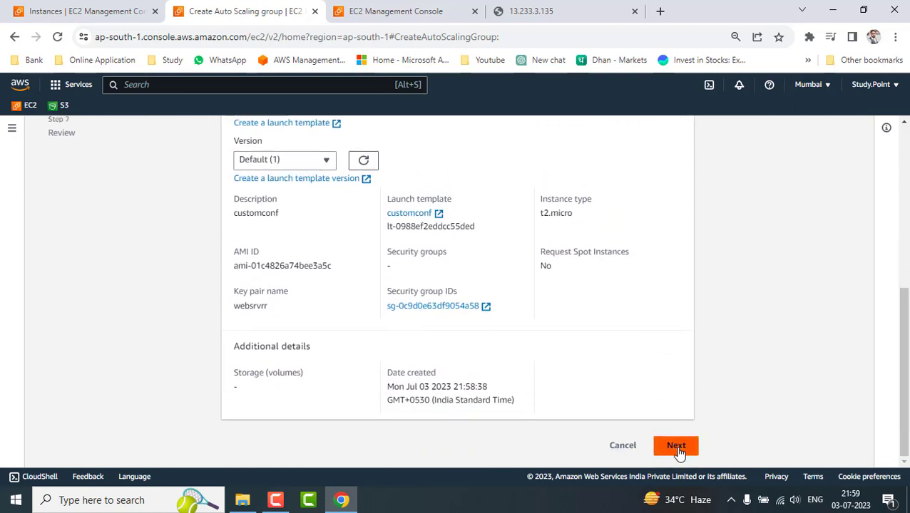
Step: Assign the ap-south-1a, ap-south-1b and ap-south-1c subnets of the default VPC to the group and proceed to the advanced options
scroll(596, 376, "down", 1)
scroll(598, 380, "down", 1)
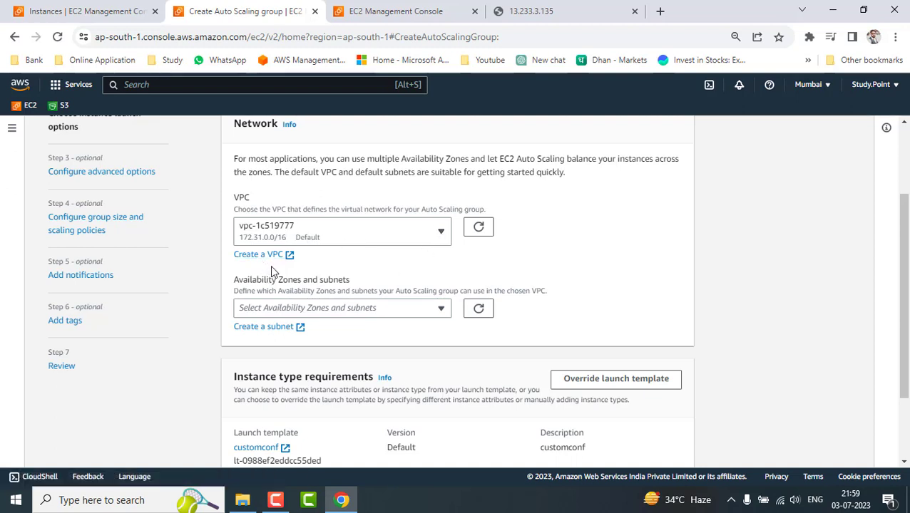
left_click(440, 309)
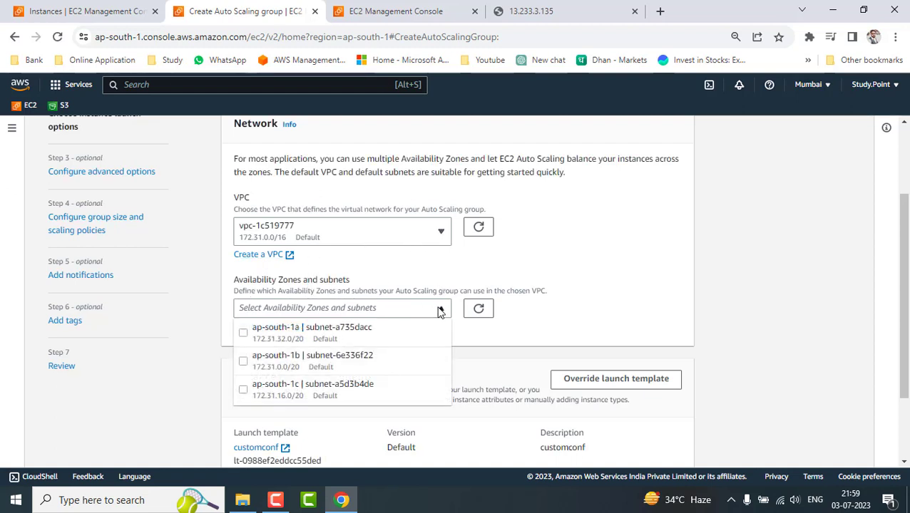
left_click(243, 334)
left_click(243, 362)
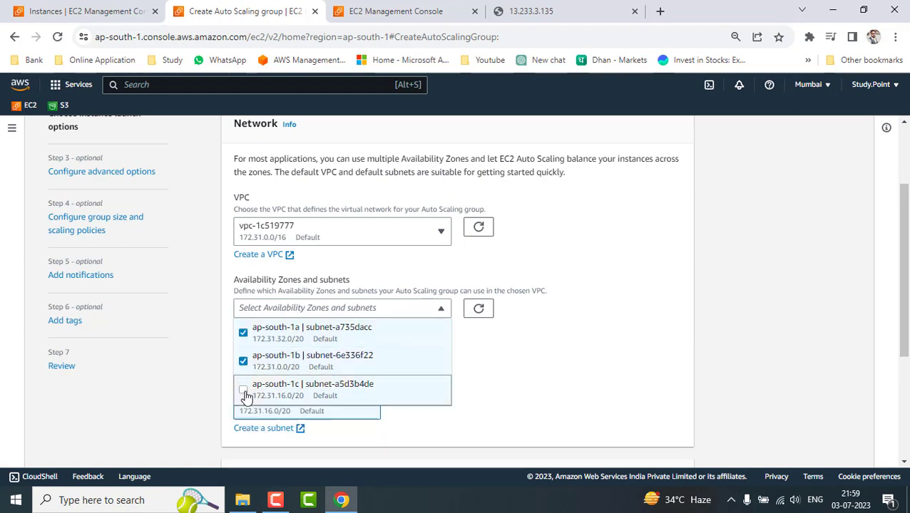
left_click(243, 390)
left_click(602, 367)
scroll(603, 367, "down", 3)
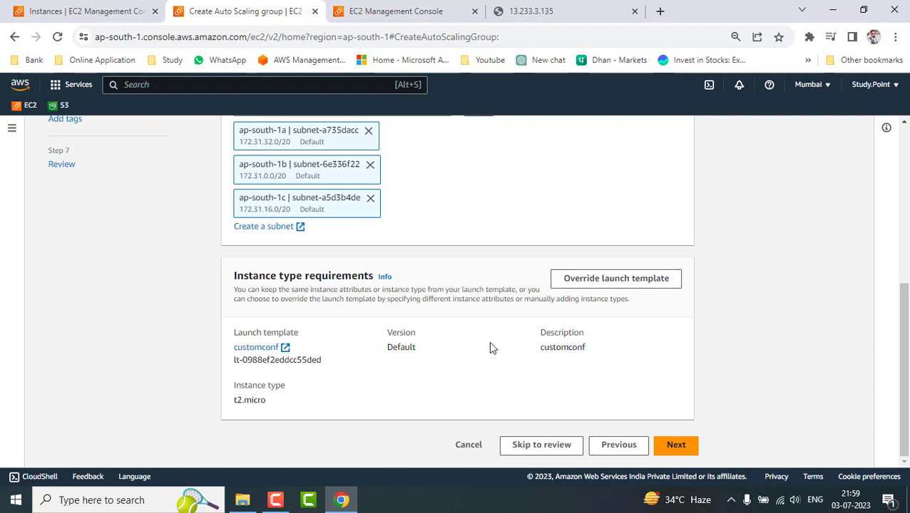
left_click(677, 446)
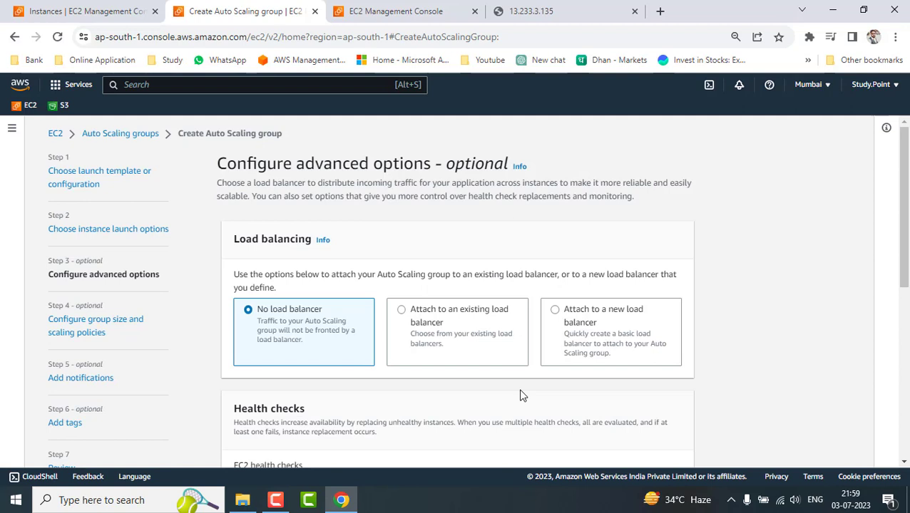
Step: Attach the group to a new Application Load Balancer with the default name and an internet-facing scheme
scroll(521, 395, "down", 1)
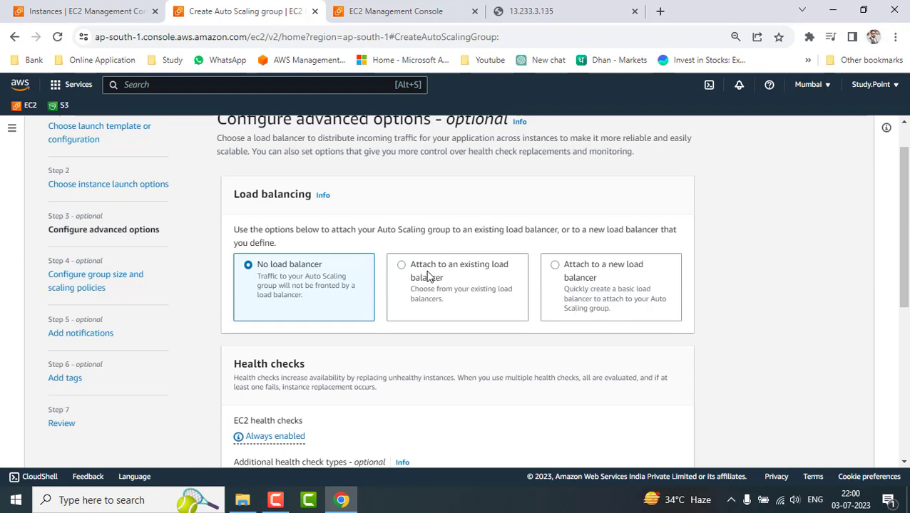
left_click(556, 266)
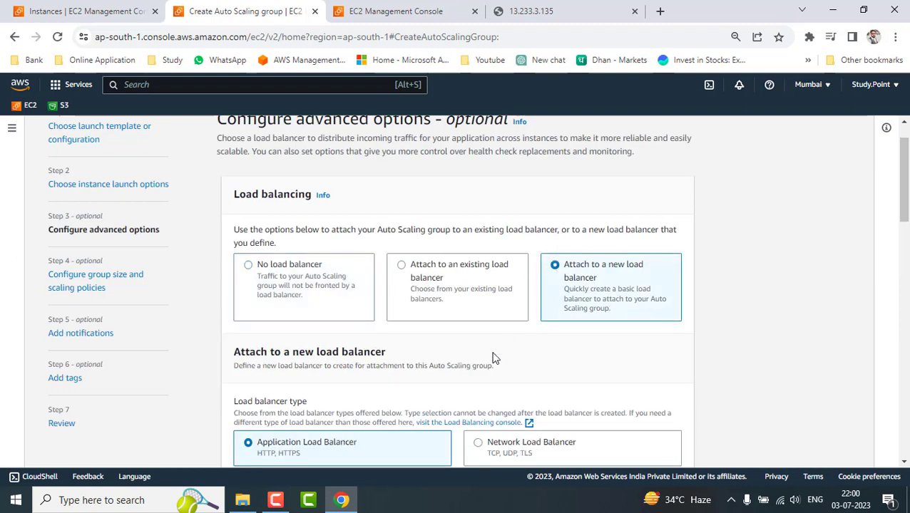
scroll(494, 357, "down", 2)
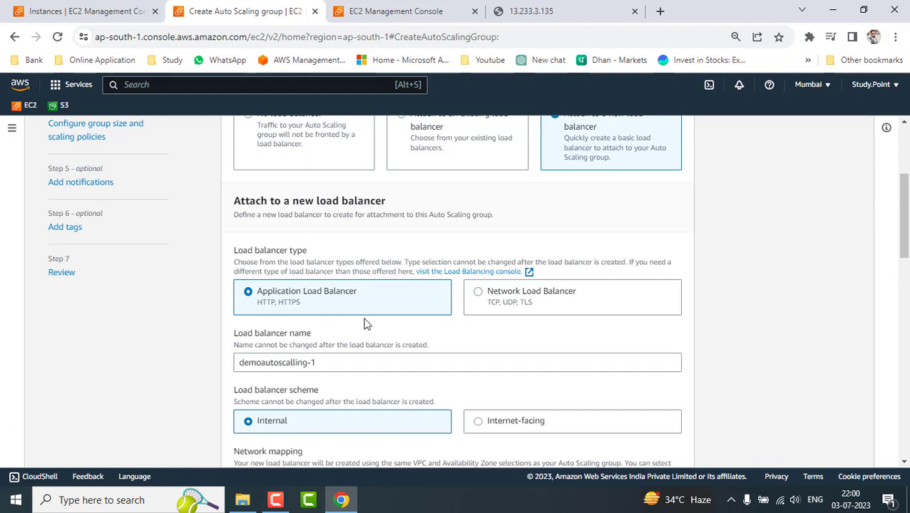
scroll(380, 328, "down", 2)
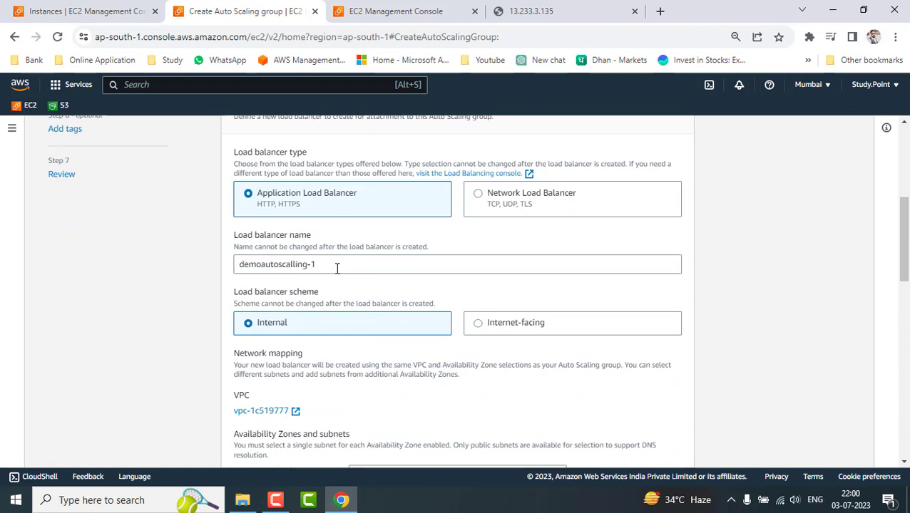
left_click_drag(329, 264, 231, 274)
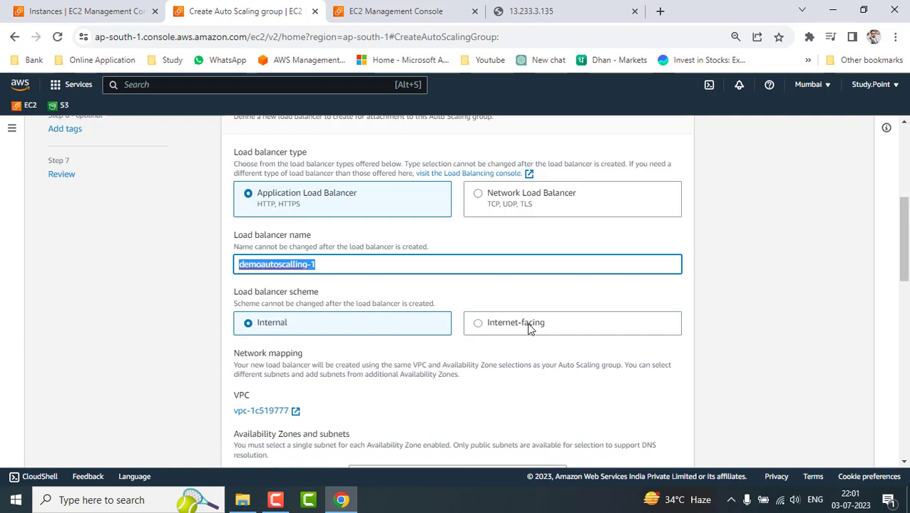
left_click(478, 325)
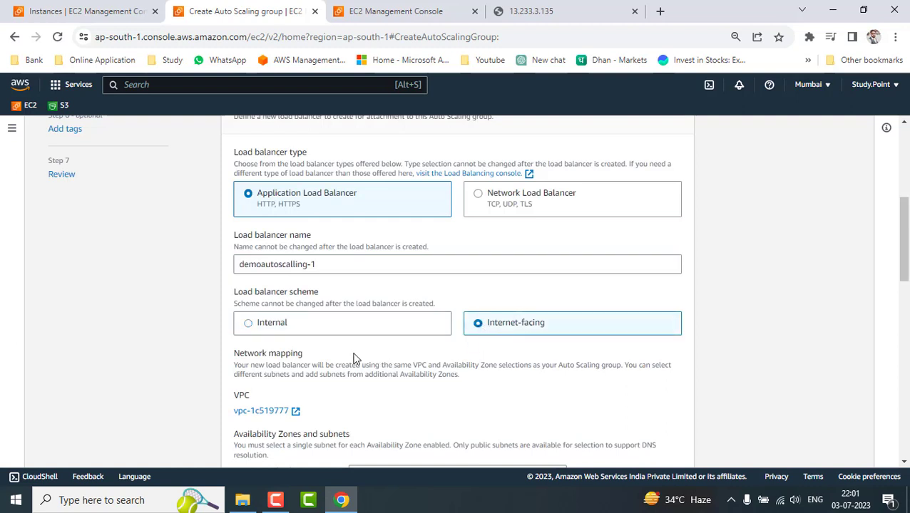
Step: Set the load balancer's HTTP port 80 listener to forward to a newly created target group
scroll(394, 397, "down", 1)
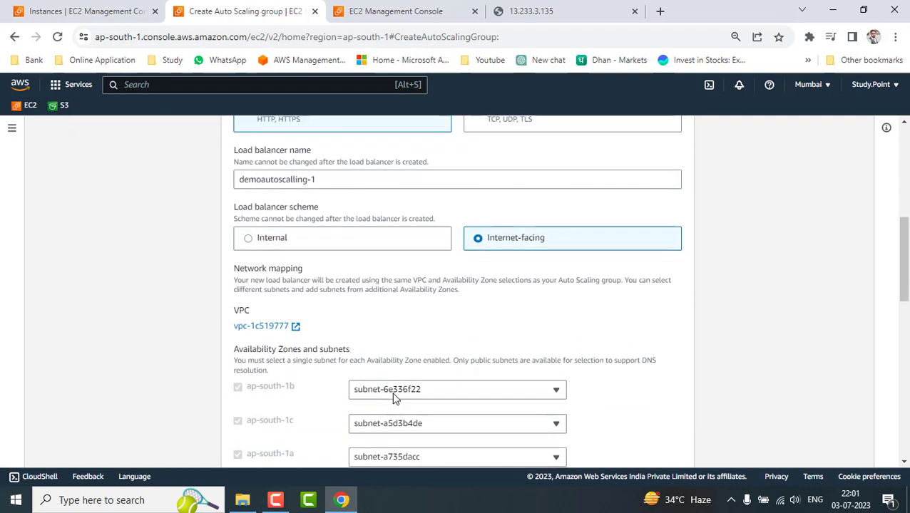
scroll(635, 402, "down", 2)
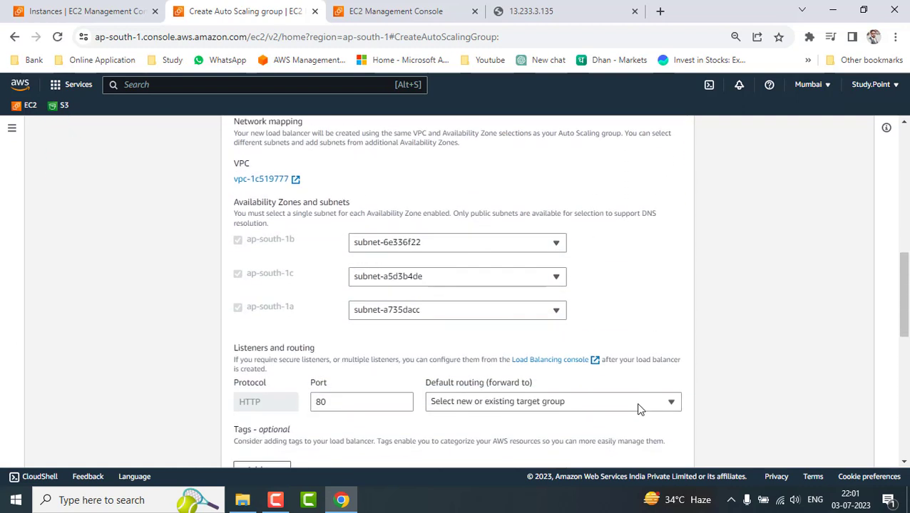
scroll(637, 304, "down", 2)
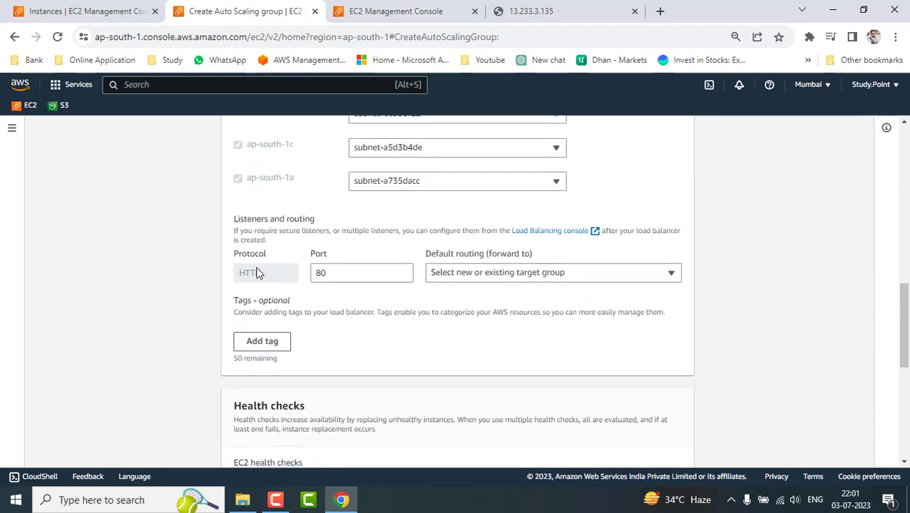
left_click_drag(337, 272, 311, 272)
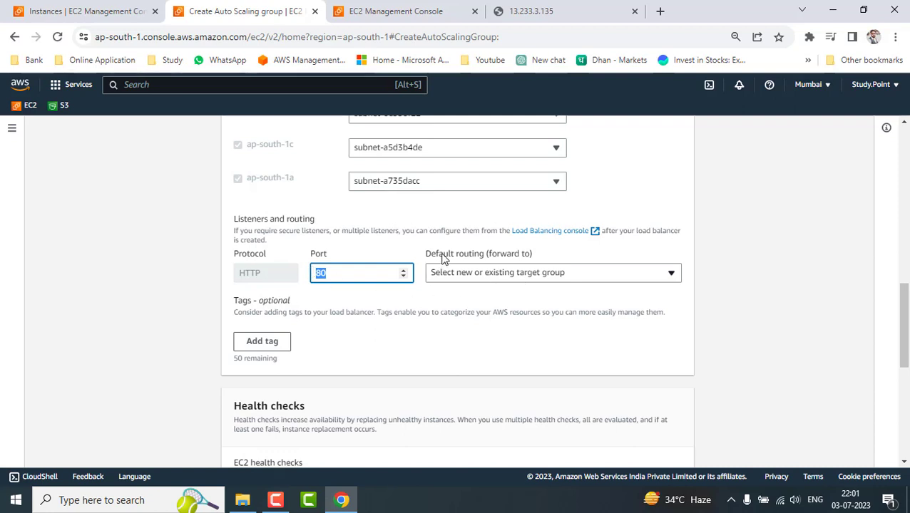
left_click_drag(442, 255, 499, 258)
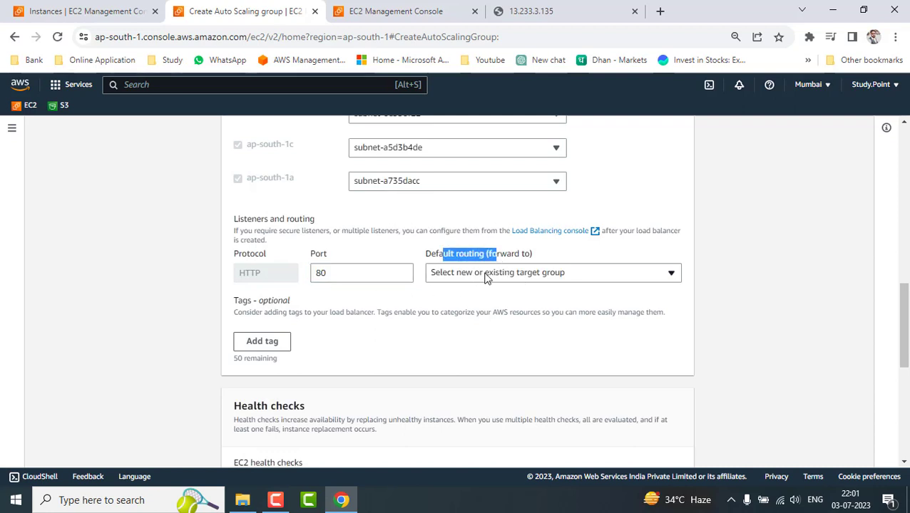
left_click(555, 278)
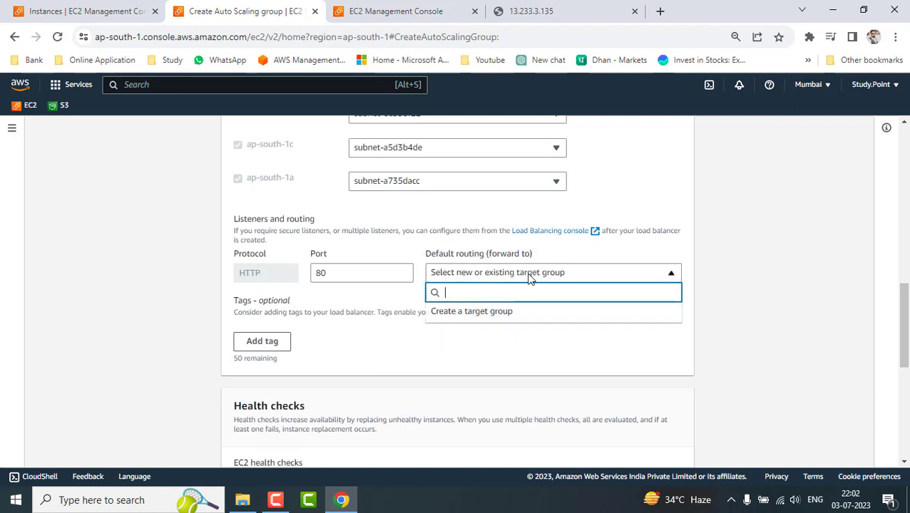
left_click(486, 315)
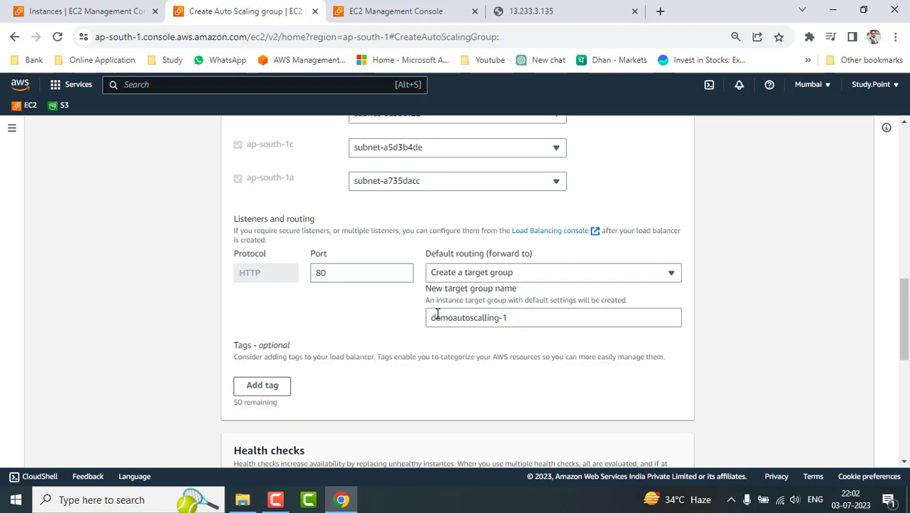
left_click(480, 318)
type("l")
Step: Keep the default health checks with the 300-second grace period and additional settings, and proceed to the group size and scaling policies
scroll(519, 336, "down", 3)
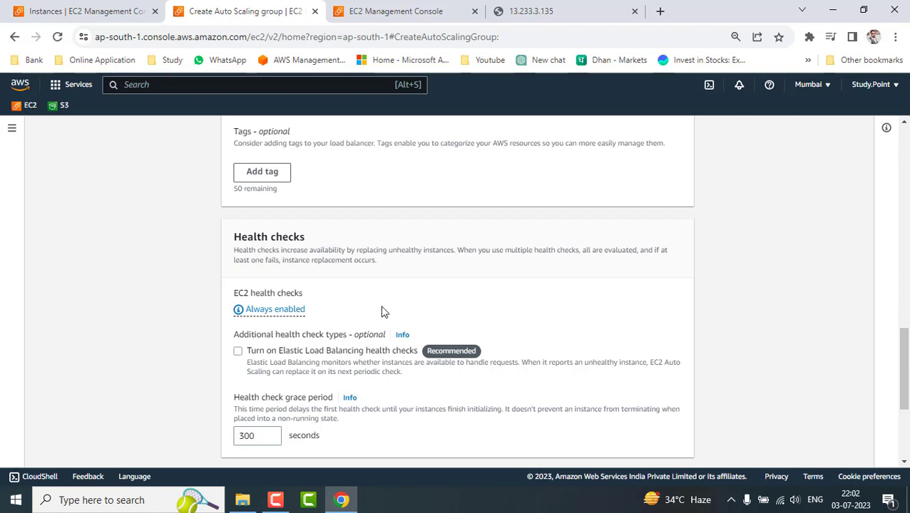
scroll(479, 310, "down", 2)
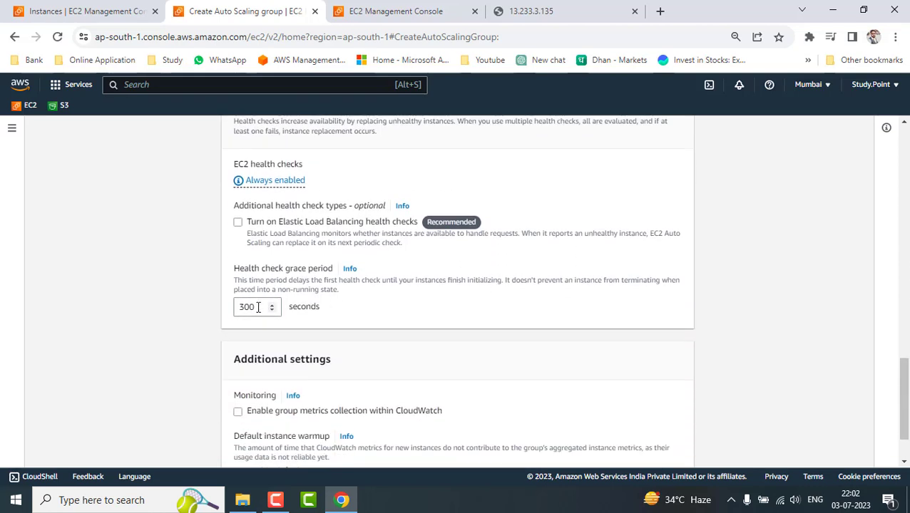
left_click_drag(266, 308, 227, 311)
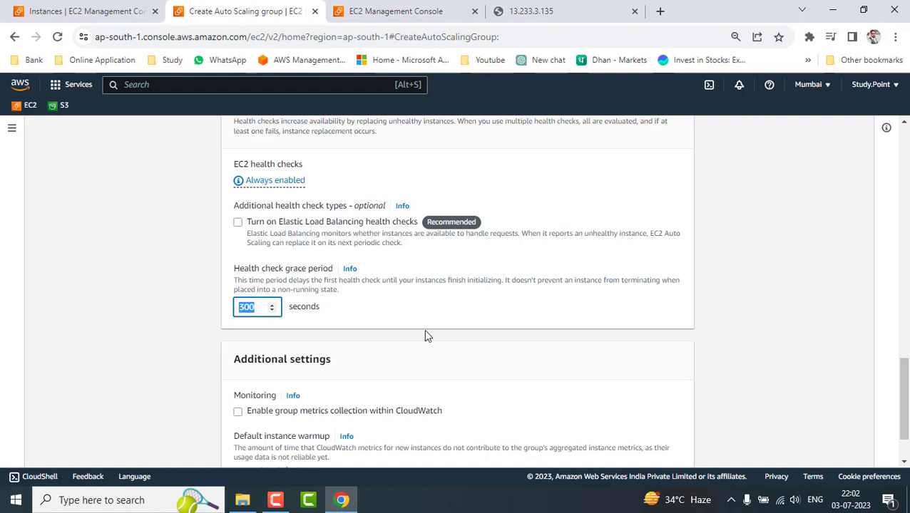
scroll(424, 333, "down", 1)
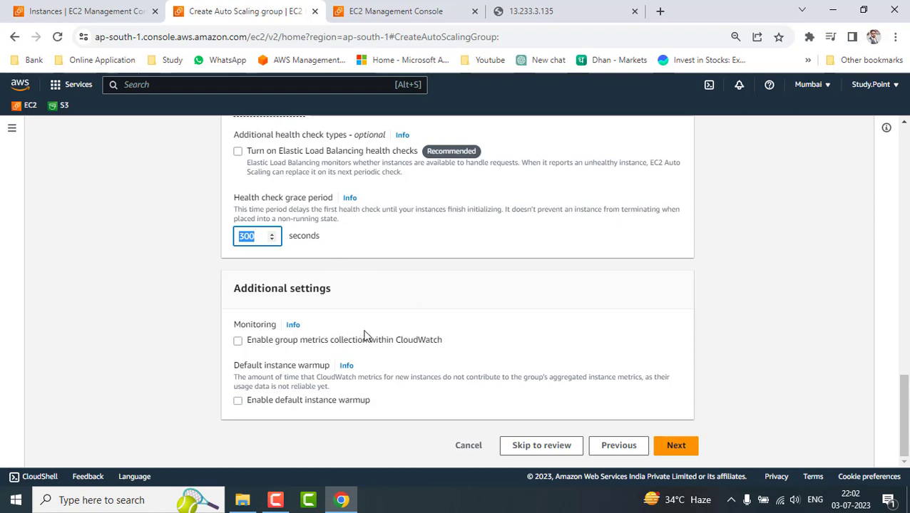
scroll(497, 332, "up", 2)
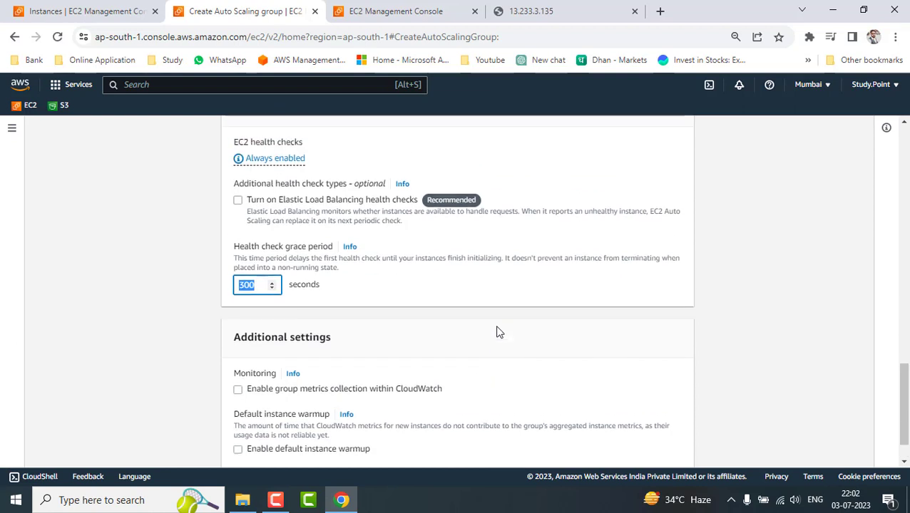
scroll(618, 351, "down", 1)
scroll(619, 351, "down", 2)
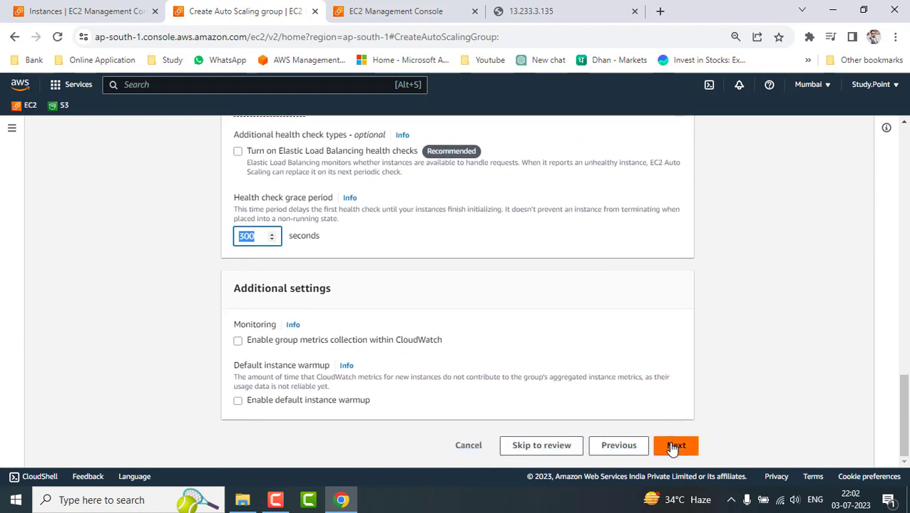
left_click(673, 445)
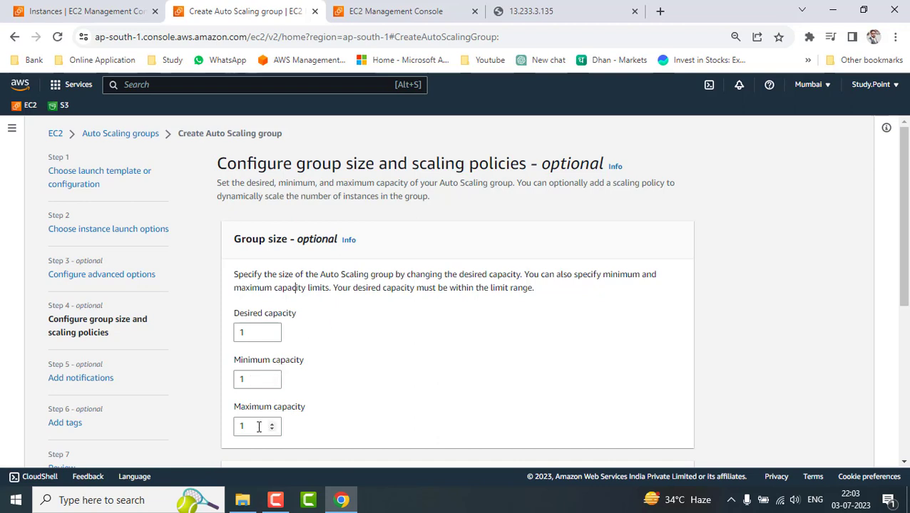
Step: Set the group's desired capacity to 2, minimum capacity to 2 and maximum capacity to 5
left_click(251, 328)
left_click(252, 378)
double_click(254, 381)
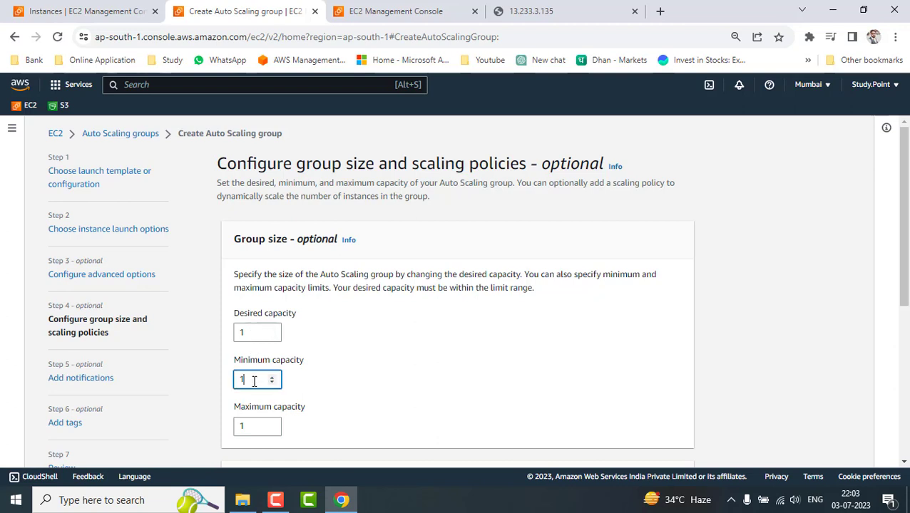
type("0")
left_click(255, 425)
double_click(255, 425)
type("5")
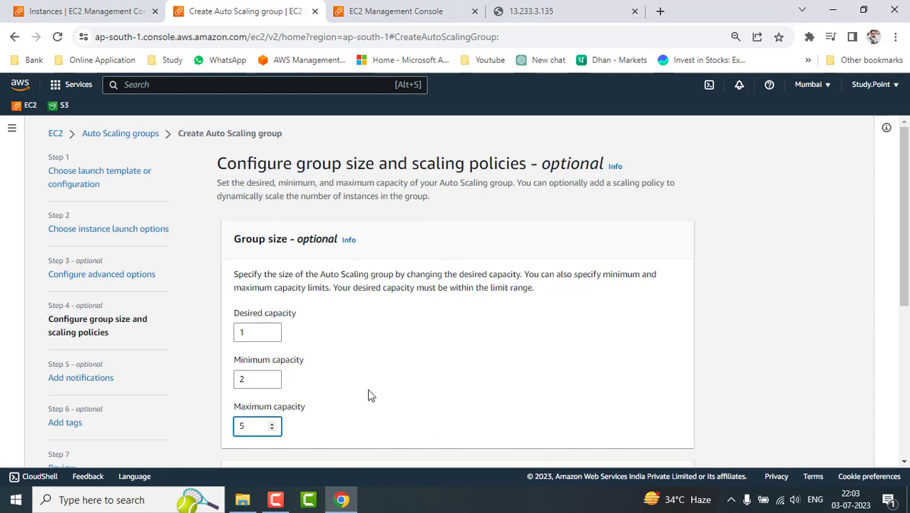
left_click(382, 391)
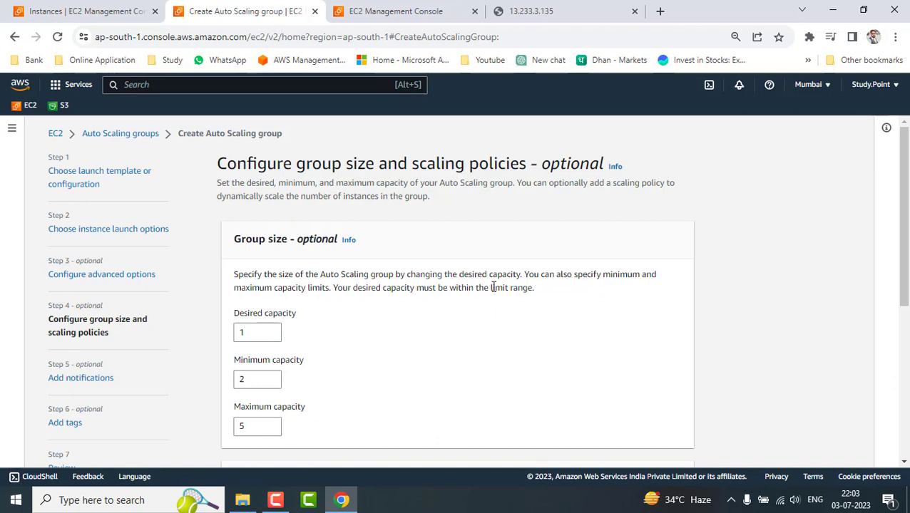
left_click(251, 336)
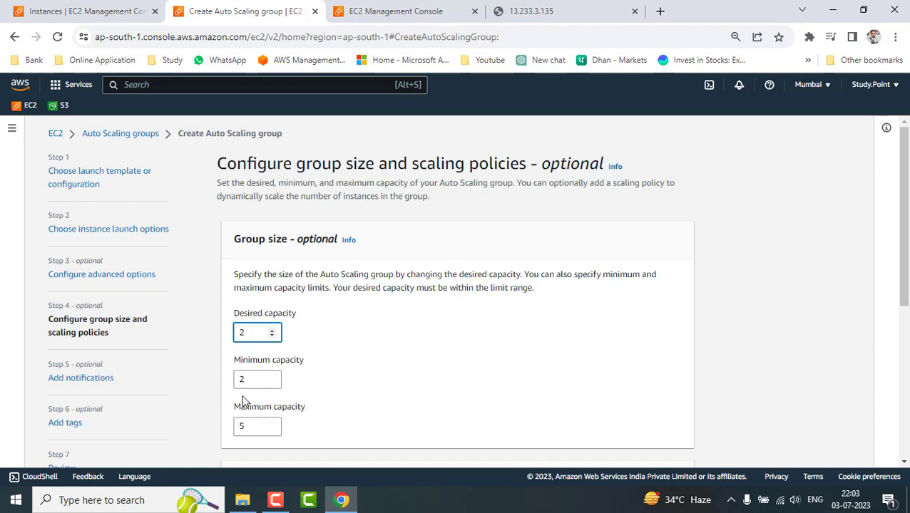
scroll(427, 396, "down", 1)
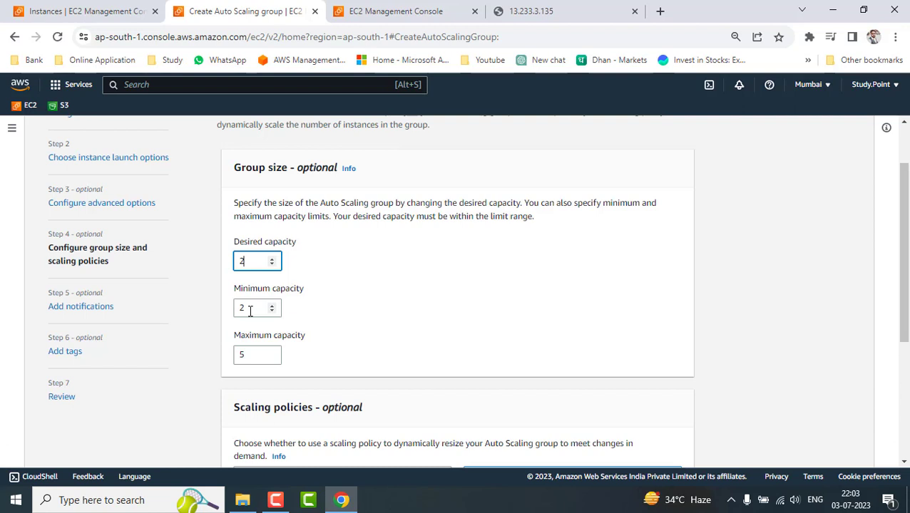
left_click(249, 355)
key("BackSpace")
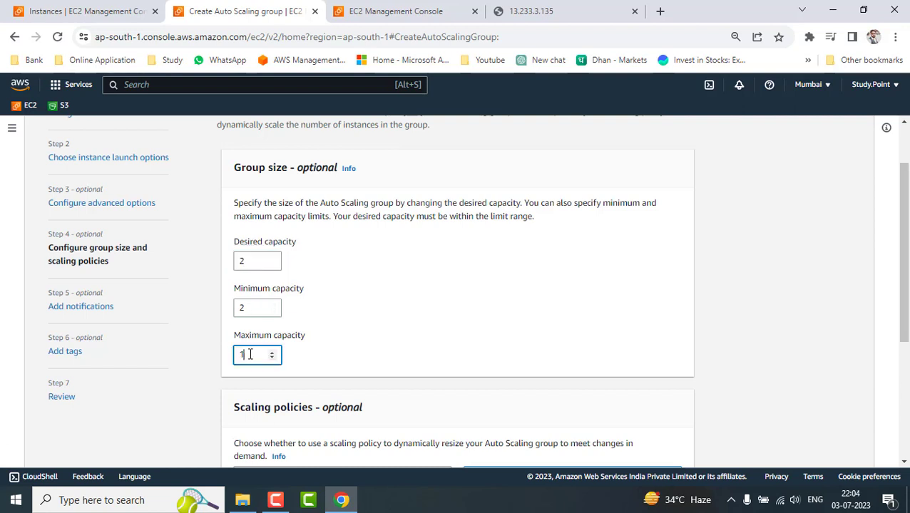
type("10")
key("BackSpace")
key("BackSpace")
type("5")
left_click(432, 344)
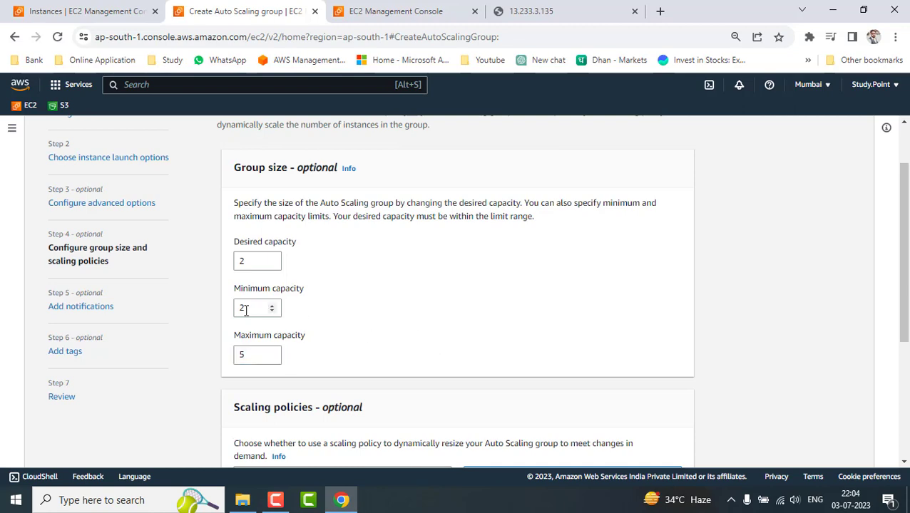
Step: Switch to the EC2 instances list and refresh it to check the existing instances
left_click(385, 11)
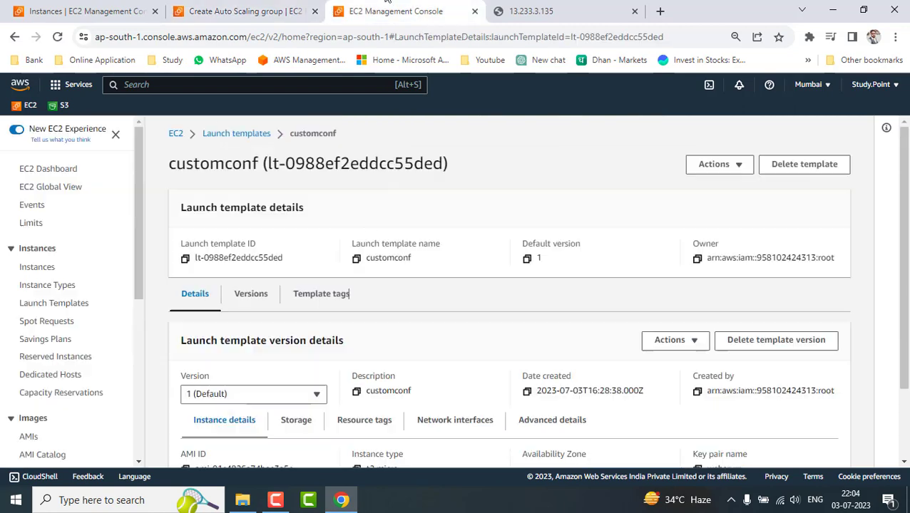
left_click(64, 9)
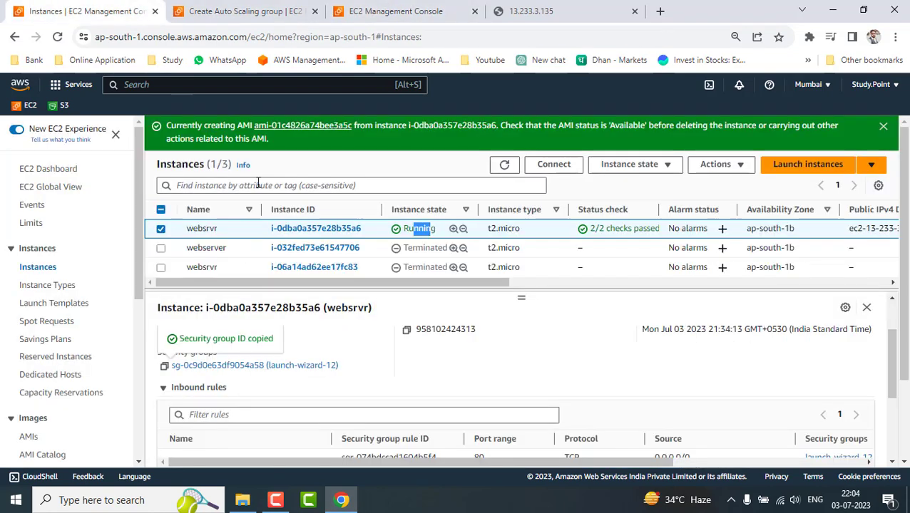
left_click(500, 169)
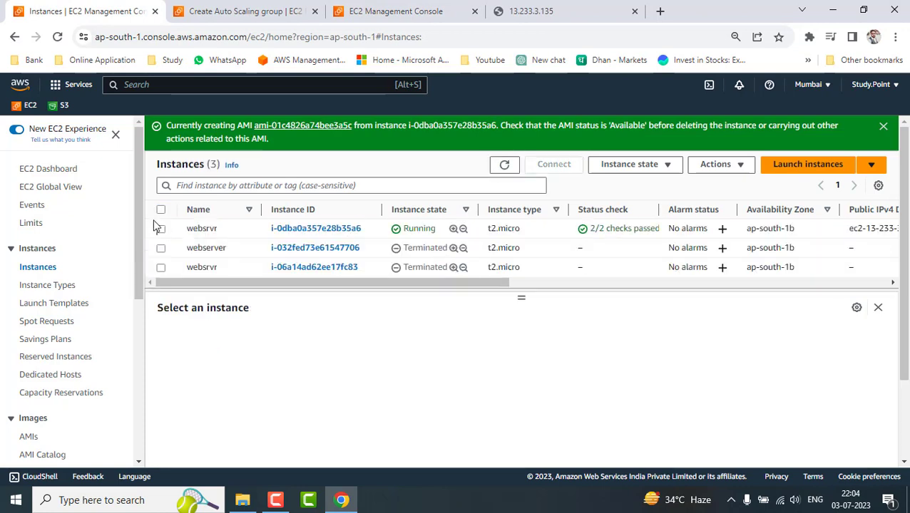
Step: Terminate the running websrvr instance and refresh the instances list
left_click(161, 229)
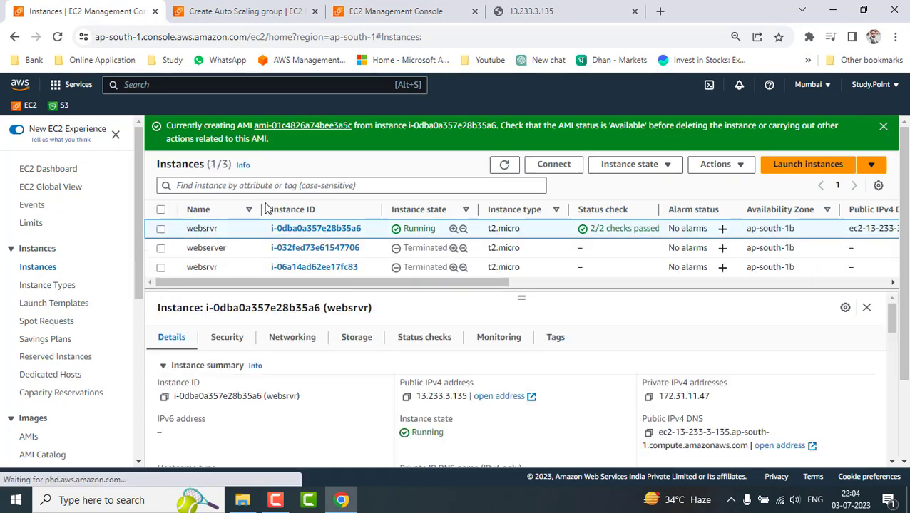
left_click(654, 171)
left_click(648, 261)
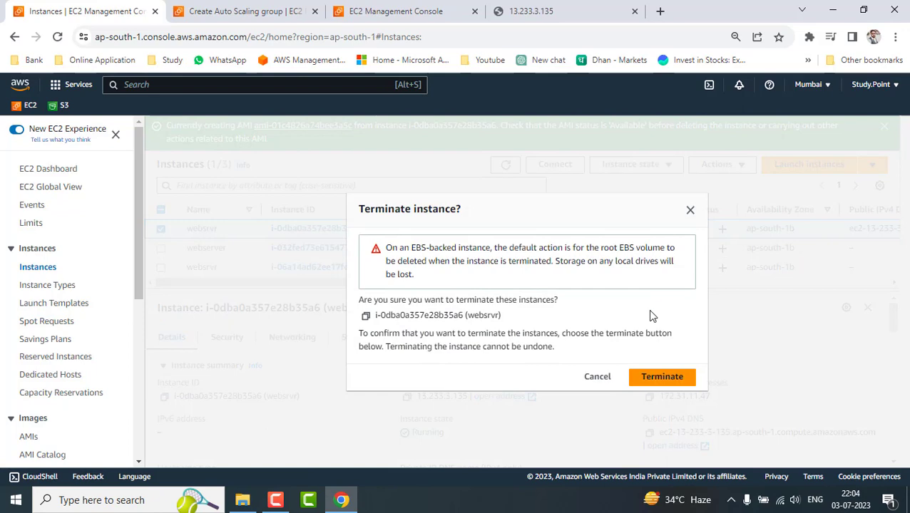
left_click(645, 376)
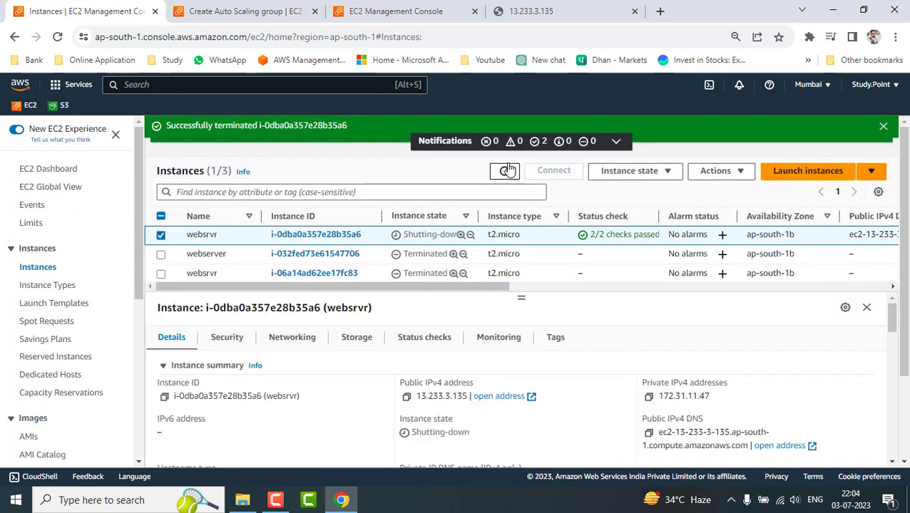
left_click(506, 170)
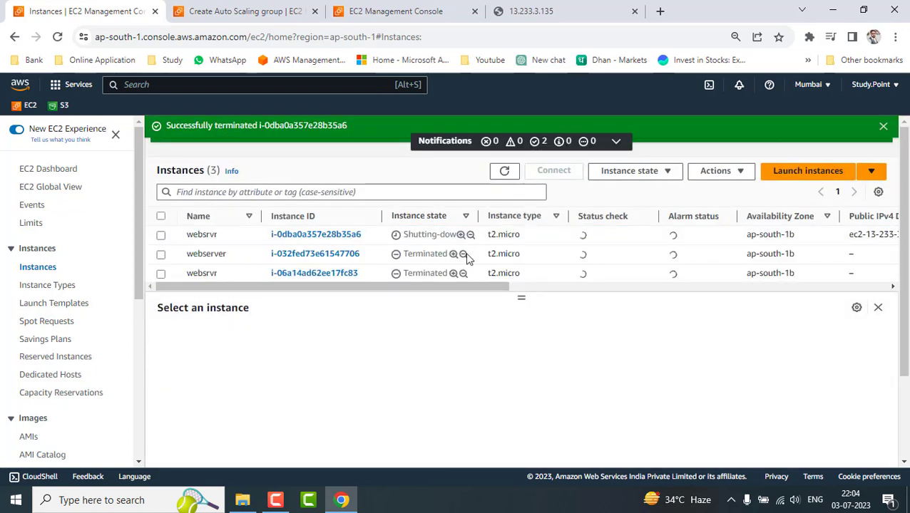
Step: Return to the Auto Scaling group setup and use a target tracking scaling policy on average CPU utilization with target value 50
left_click(257, 10)
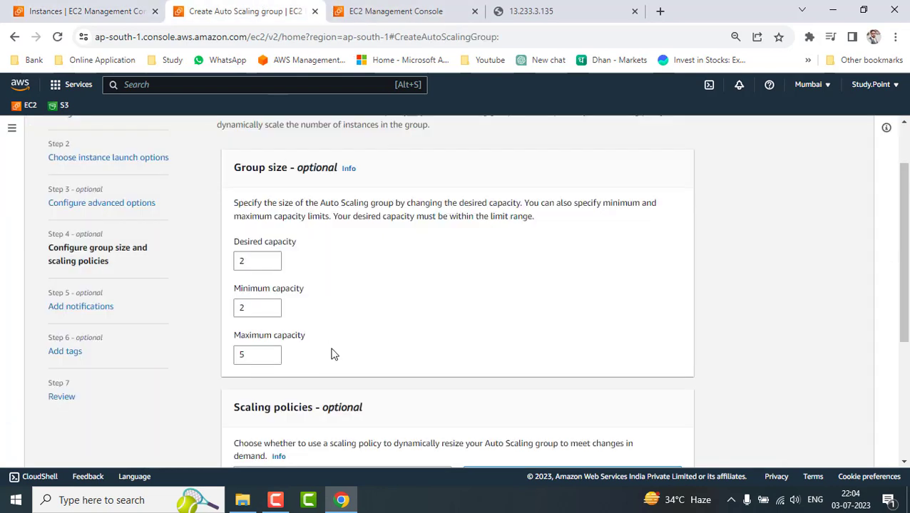
scroll(424, 374, "down", 3)
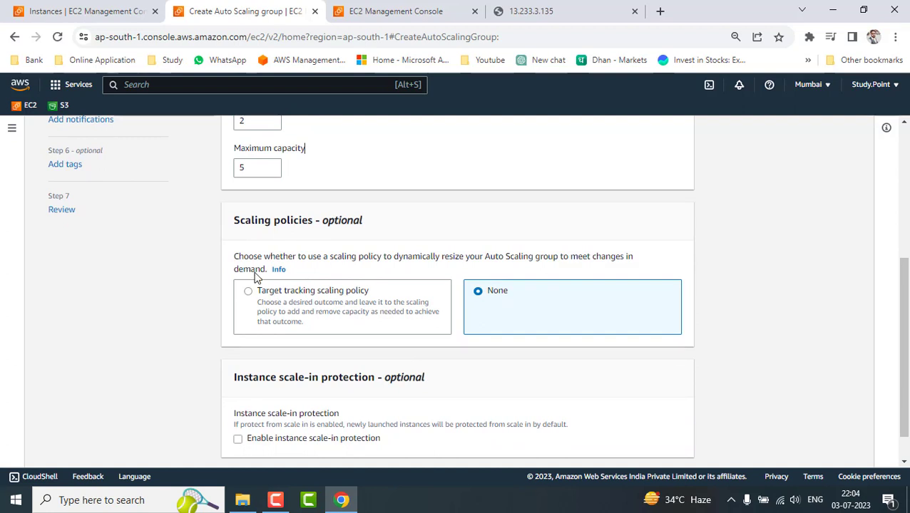
left_click(249, 292)
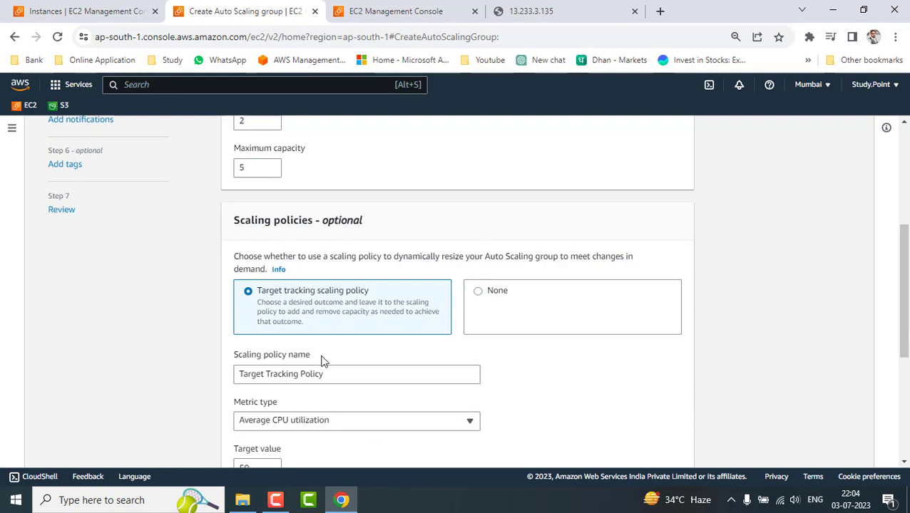
scroll(508, 413, "down", 1)
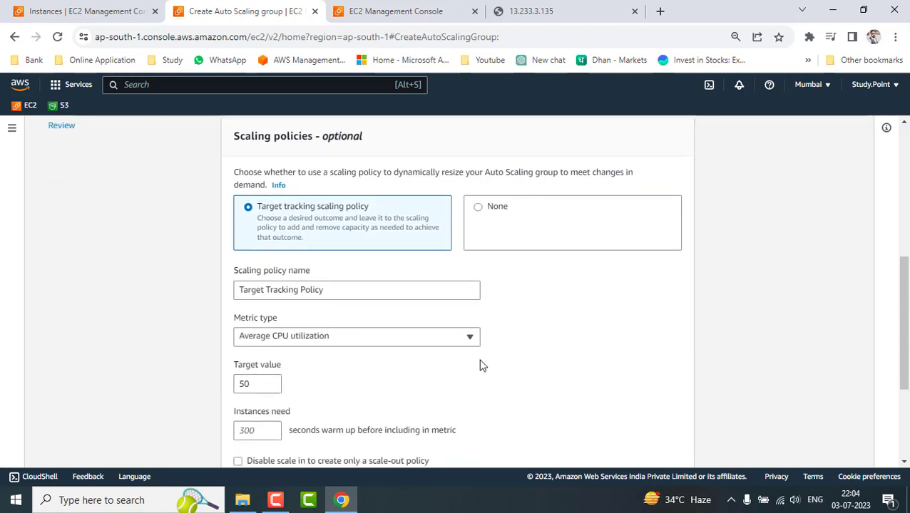
left_click(470, 338)
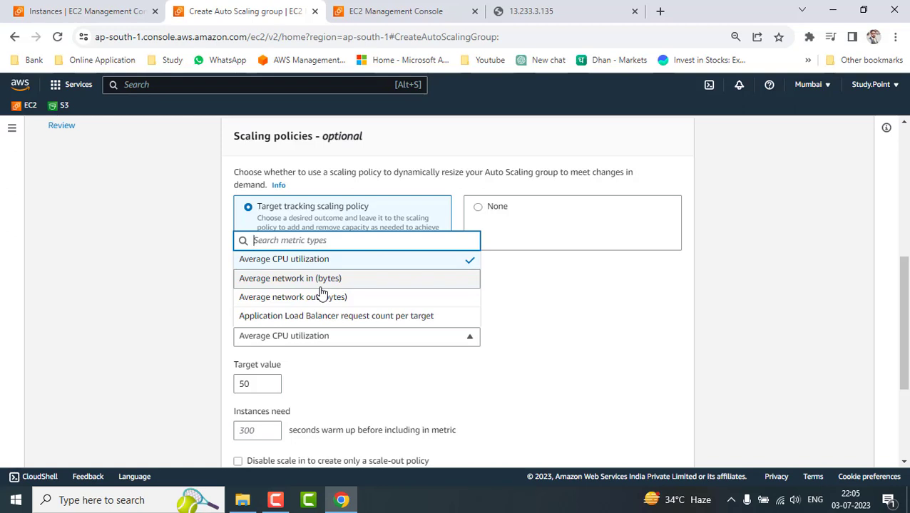
left_click(292, 265)
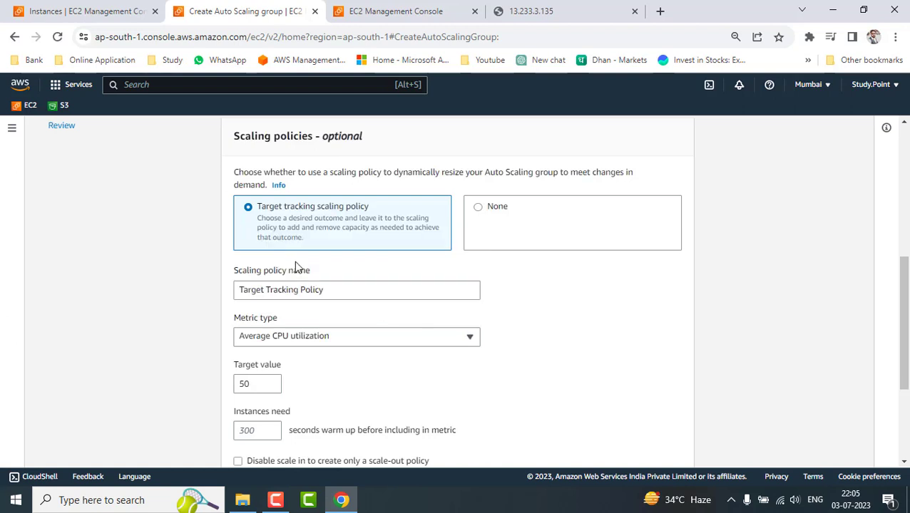
left_click_drag(251, 367, 227, 387)
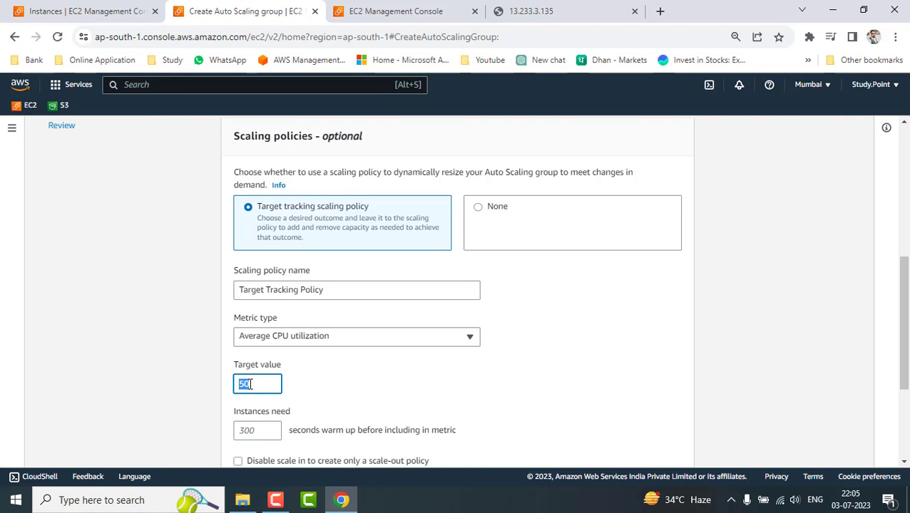
Step: Set the scaling policy's instance warm-up to 1 second, leave scale-in protection off, and proceed to the notifications step
left_click(262, 429)
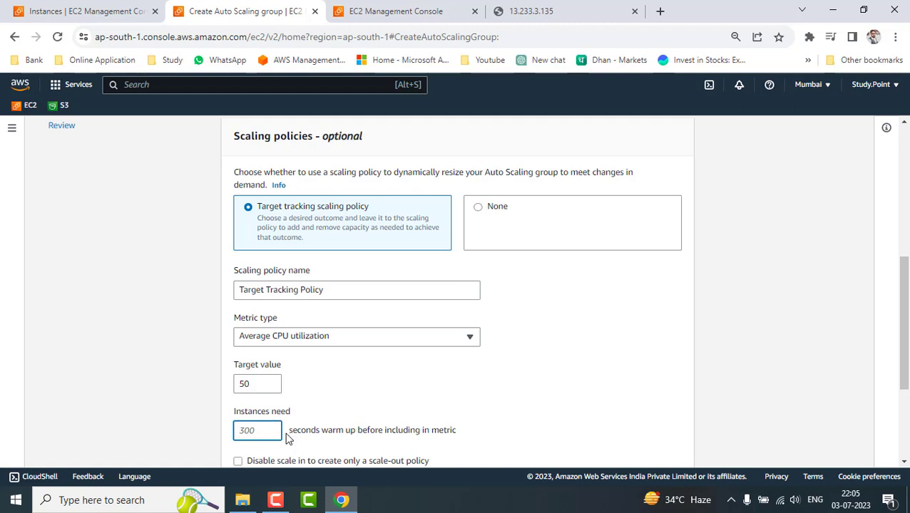
left_click_drag(306, 430, 355, 432)
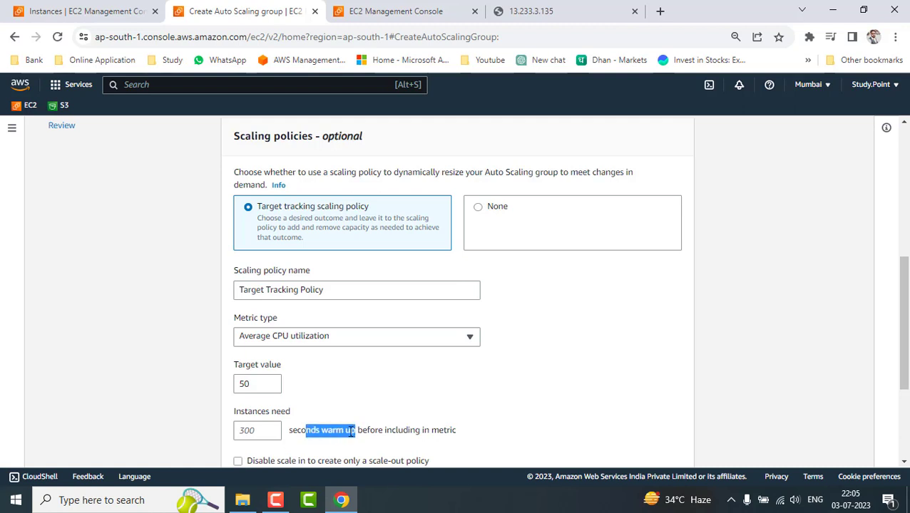
left_click(248, 429)
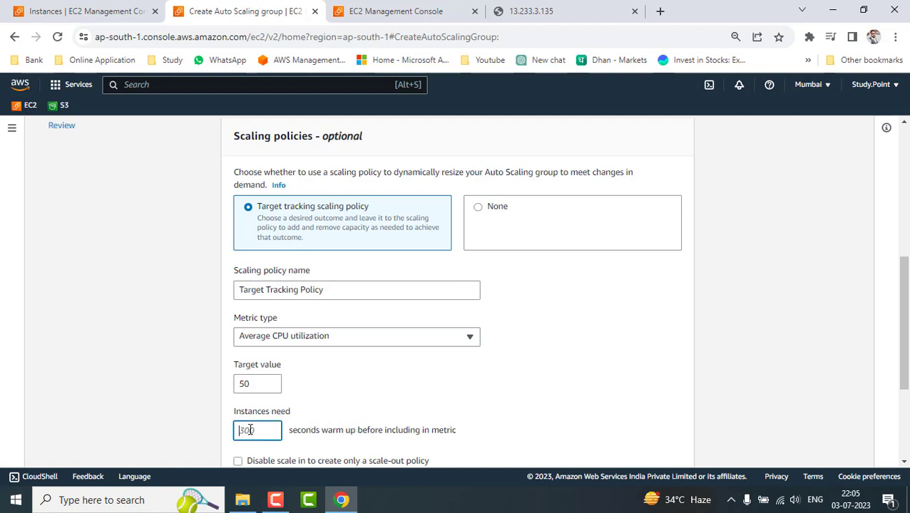
type("1")
left_click(410, 419)
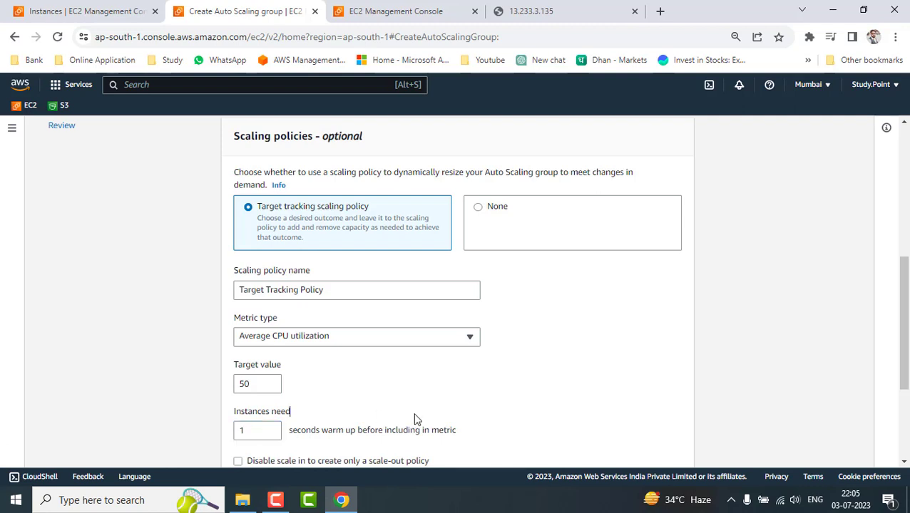
scroll(511, 421, "down", 1)
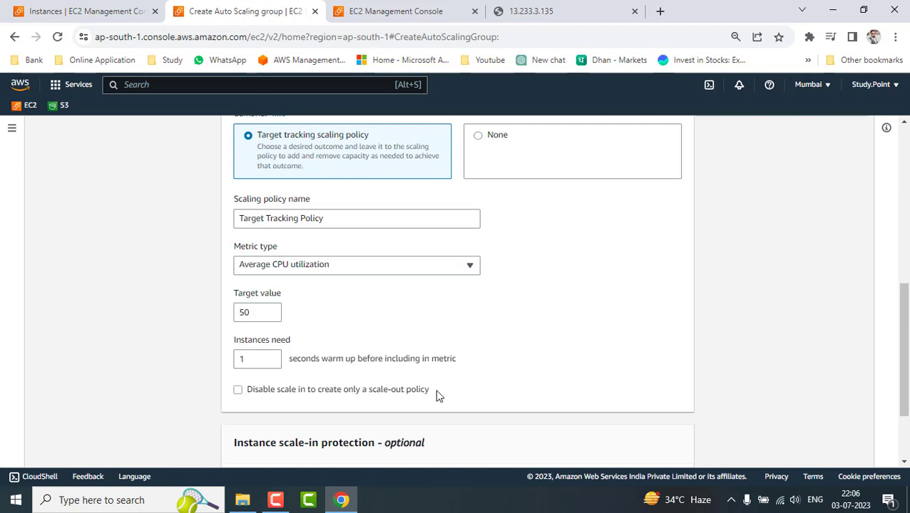
scroll(438, 396, "down", 1)
scroll(439, 395, "down", 1)
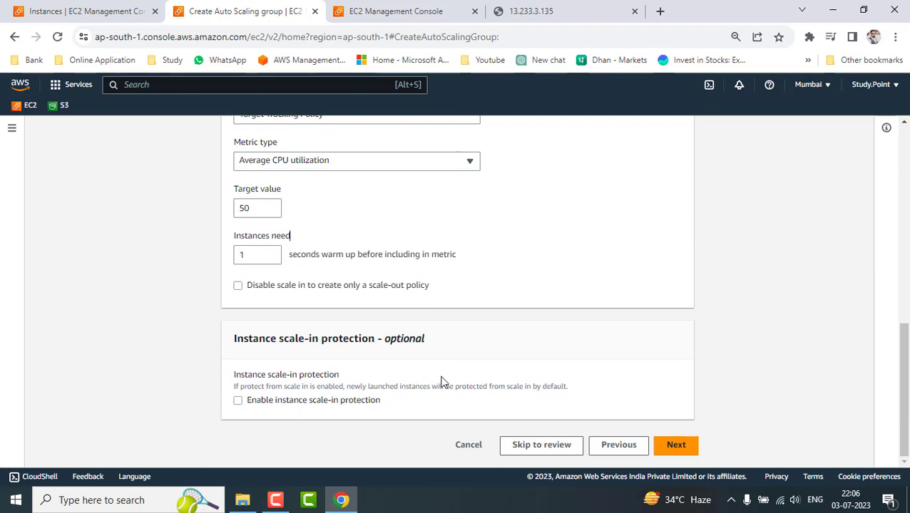
left_click(695, 445)
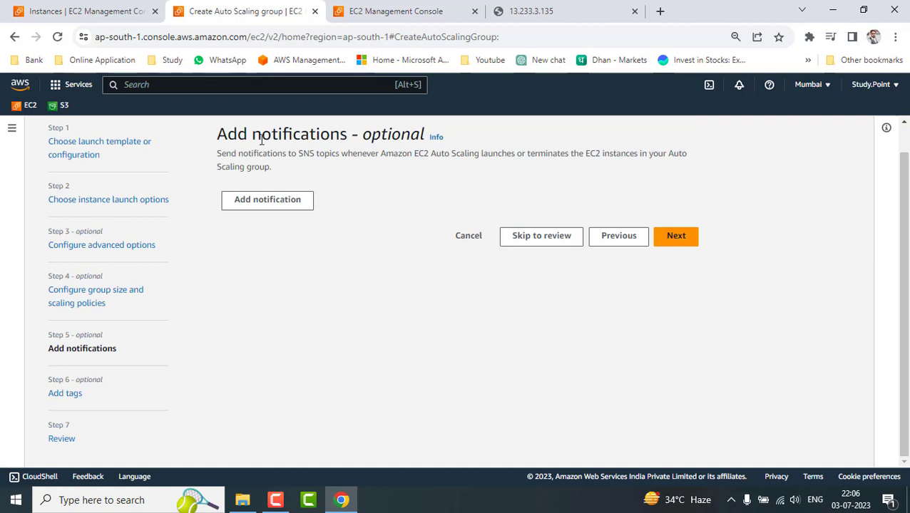
Step: Proceed through the optional notifications and tags steps to the review without adding any
left_click_drag(251, 134, 419, 135)
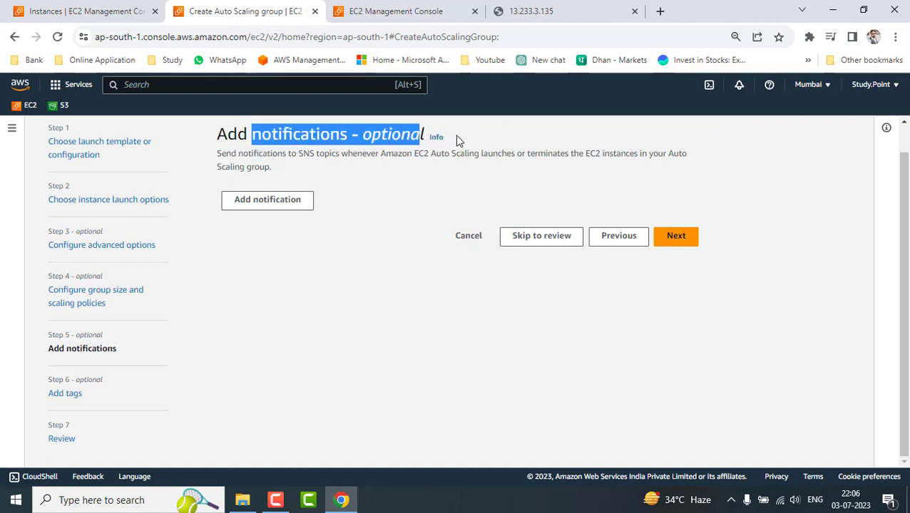
left_click(674, 236)
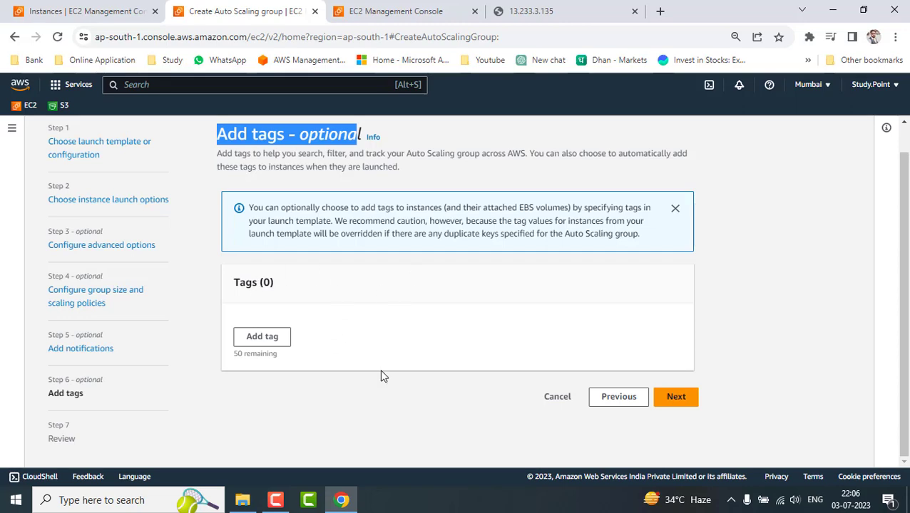
left_click(675, 398)
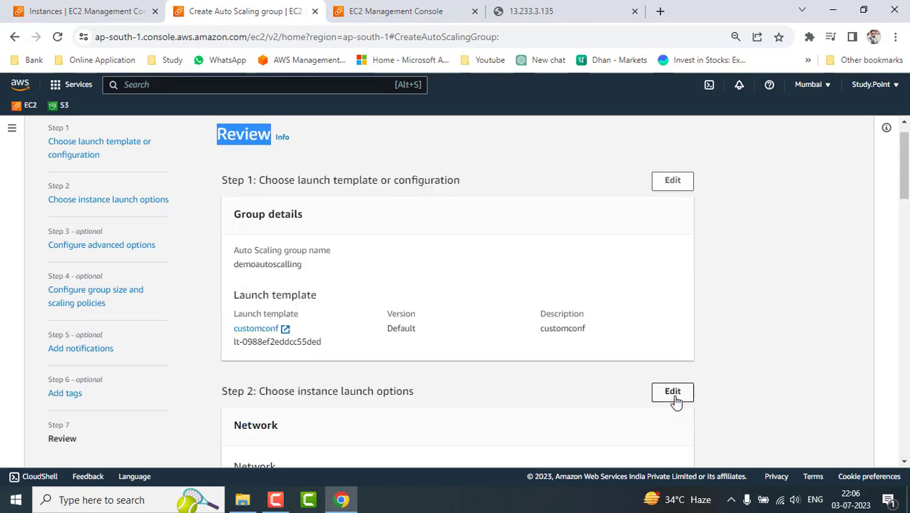
Step: Review the configured settings and create the demoautoscalling Auto Scaling group
scroll(469, 360, "down", 15)
scroll(469, 362, "up", 15)
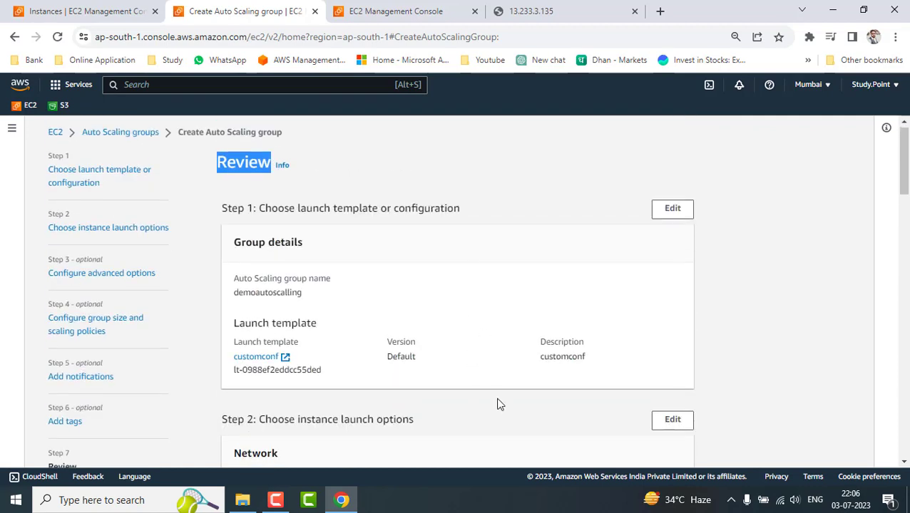
scroll(497, 402, "down", 5)
scroll(498, 404, "down", 15)
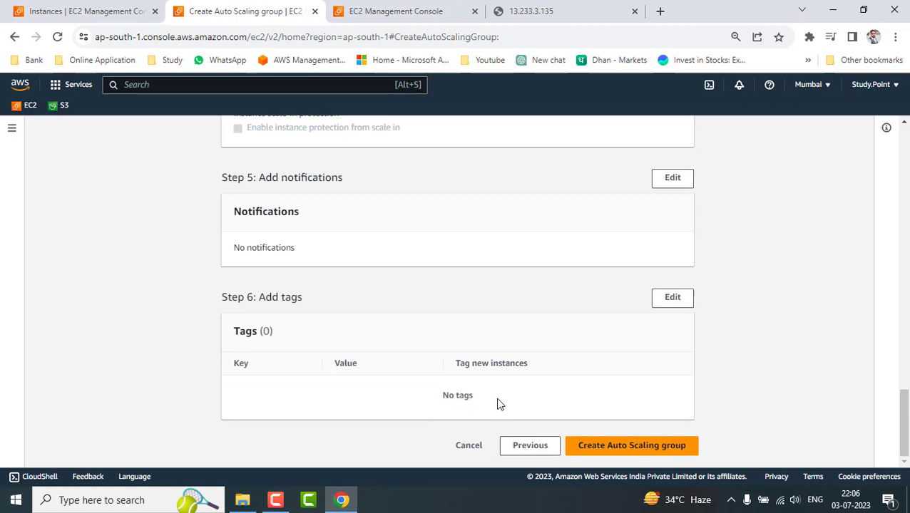
left_click(617, 448)
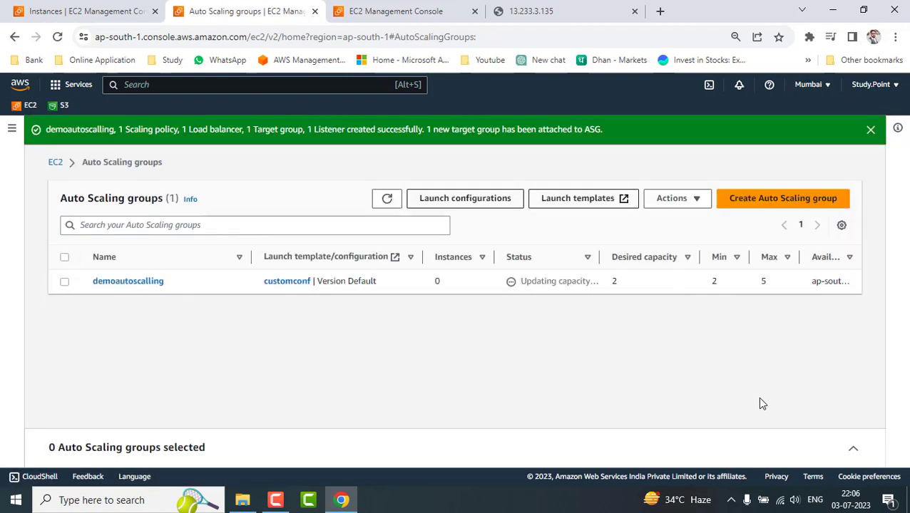
Step: Select the demoautoscalling group to check its status and desired, minimum and maximum capacity, and refresh the groups list
left_click(539, 281)
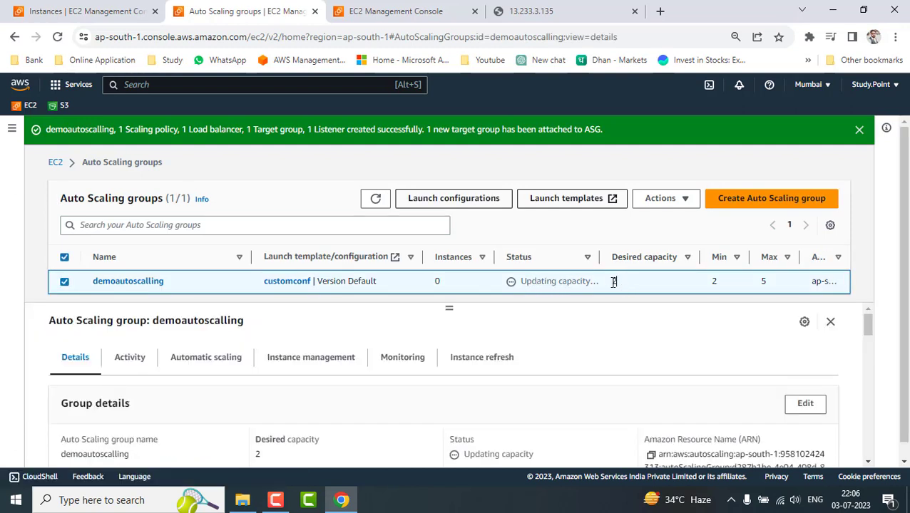
left_click(722, 283)
left_click(762, 281)
left_click(375, 204)
Step: Switch to the EC2 instances list and refresh it repeatedly to check the state of the instances launched by the Auto Scaling group
left_click(83, 10)
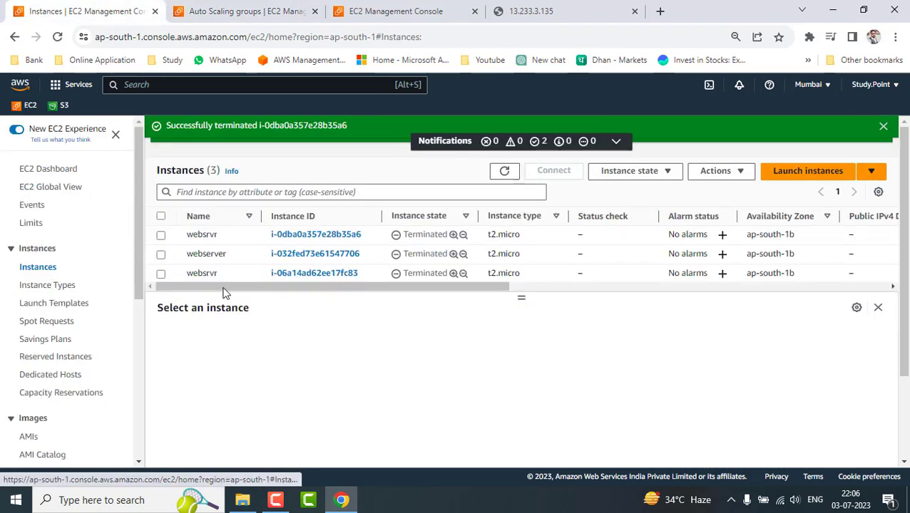
left_click(505, 176)
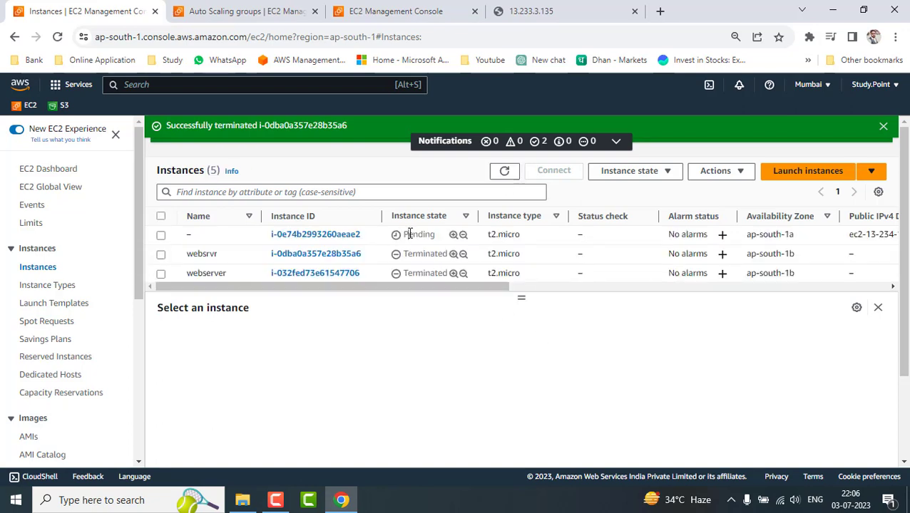
left_click_drag(409, 234, 440, 238)
scroll(441, 254, "down", 2)
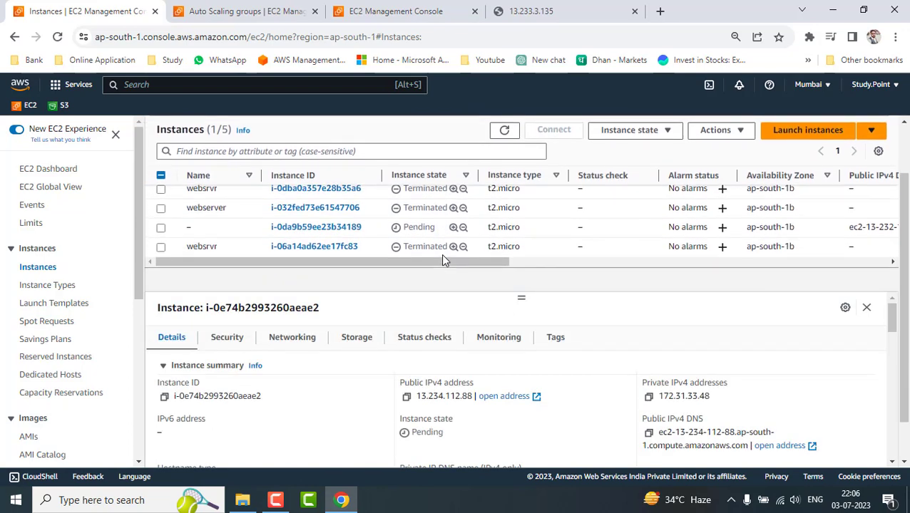
left_click_drag(417, 222, 434, 222)
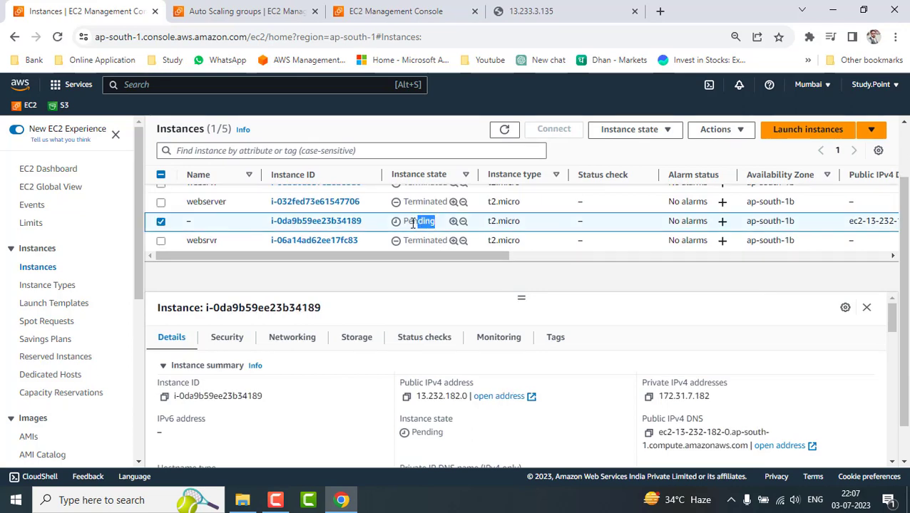
scroll(413, 222, "up", 3)
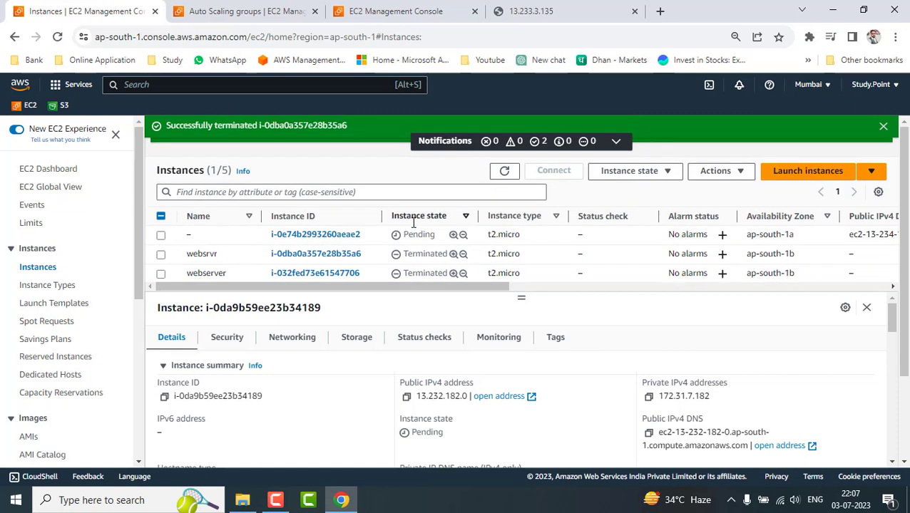
scroll(414, 226, "down", 1)
scroll(413, 227, "down", 2)
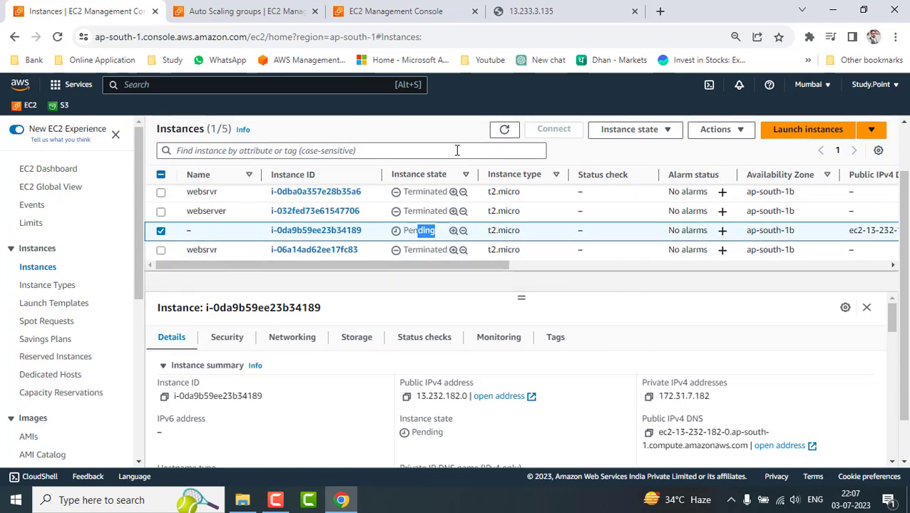
left_click(506, 131)
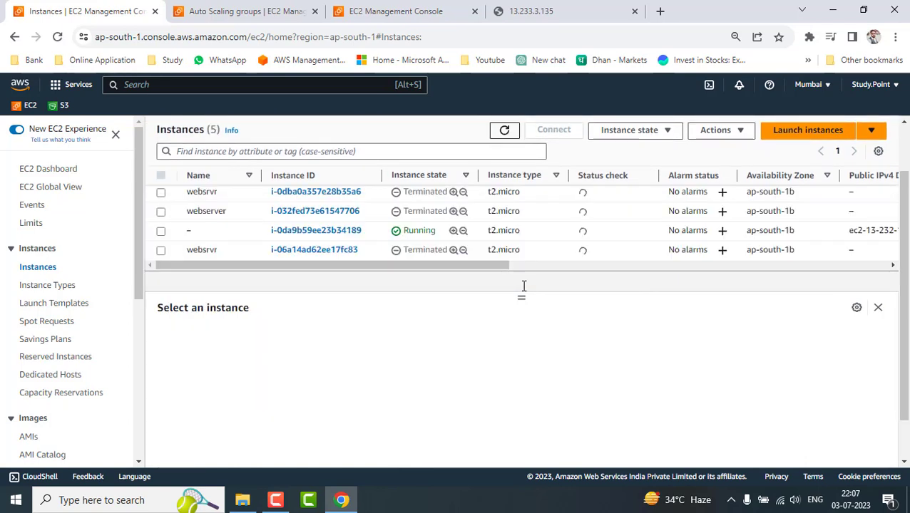
scroll(474, 300, "up", 2)
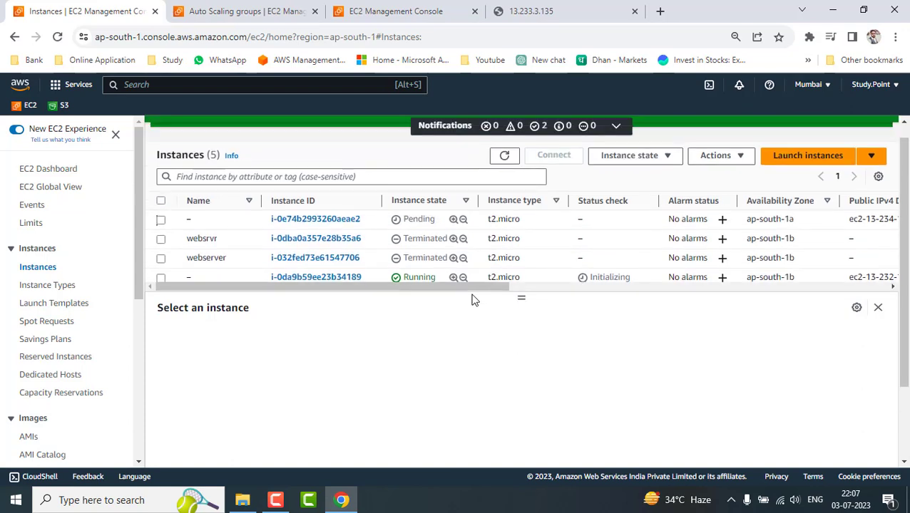
left_click(502, 158)
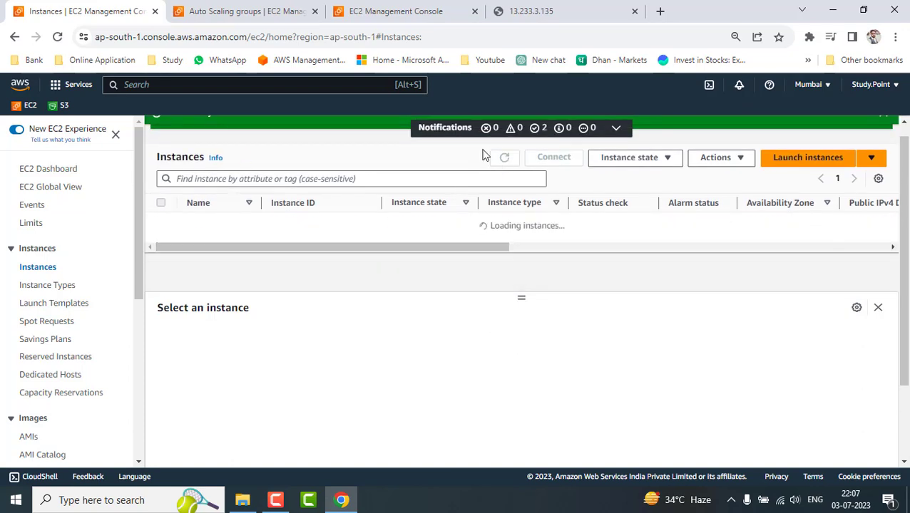
Step: Close the earlier test web server page at 13.233.3.135
left_click(428, 7)
left_click(584, 9)
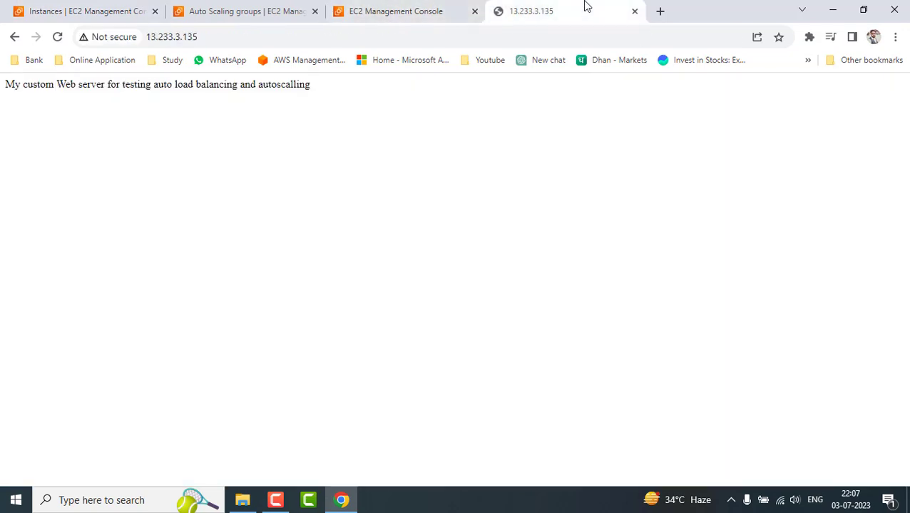
left_click(635, 11)
Step: Refresh the Auto Scaling groups list and compare demoautoscalling's instance count with its desired, minimum and maximum capacity
left_click(308, 6)
left_click(104, 12)
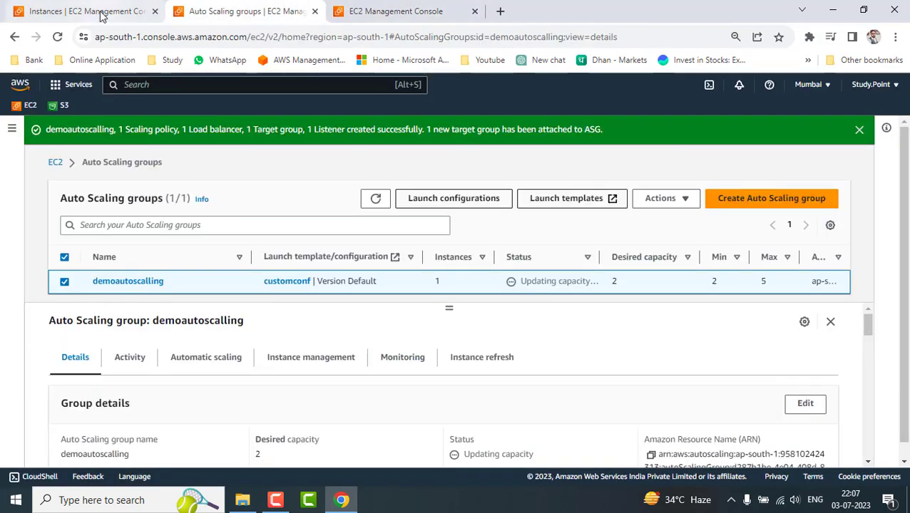
left_click(220, 9)
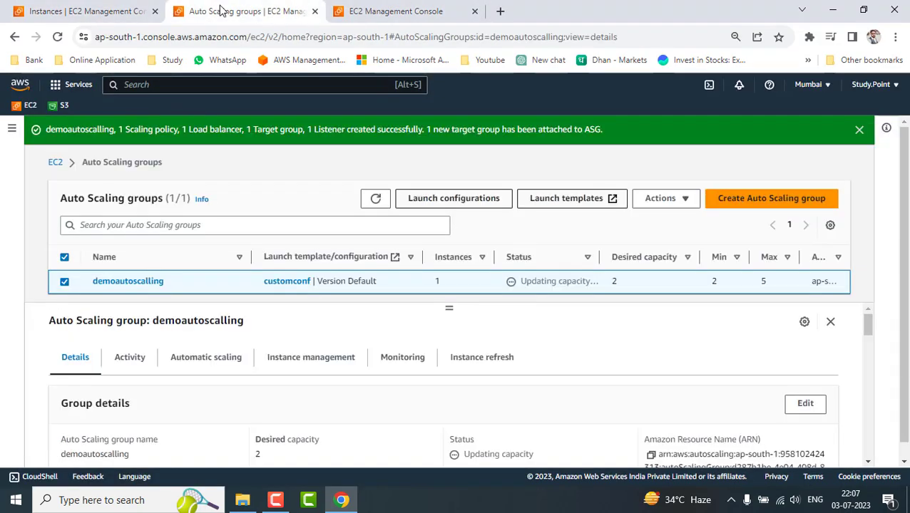
left_click(373, 200)
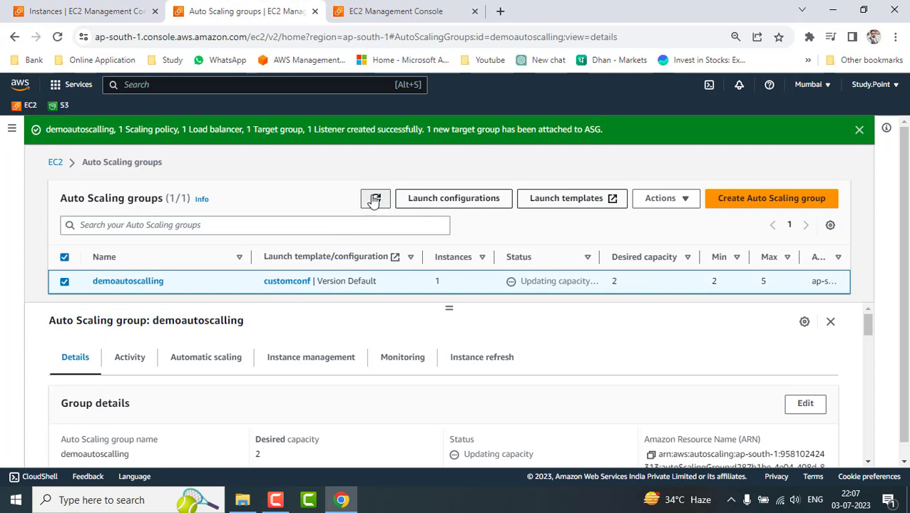
double_click(437, 281)
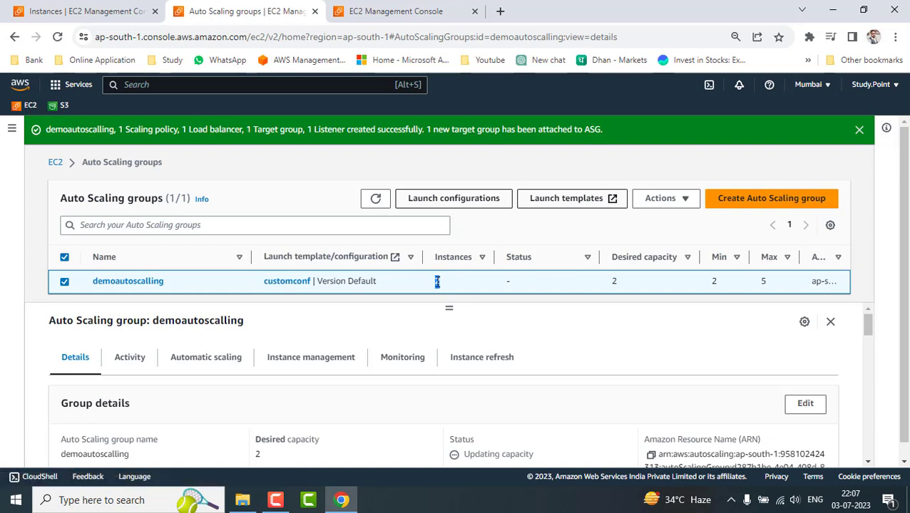
double_click(613, 282)
double_click(714, 282)
left_click(768, 283)
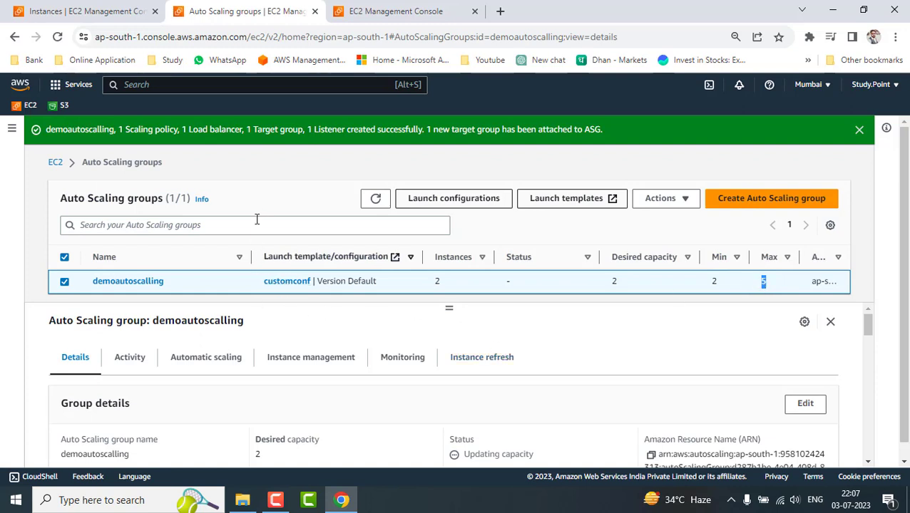
Step: Refresh the EC2 instances list, and open the load balancers list to check the state of demoautoscalling-1
left_click(107, 7)
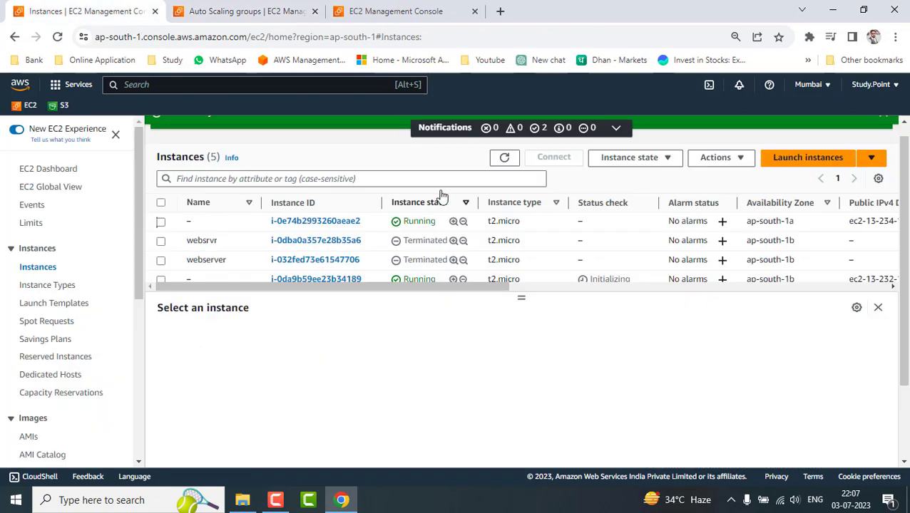
left_click(503, 159)
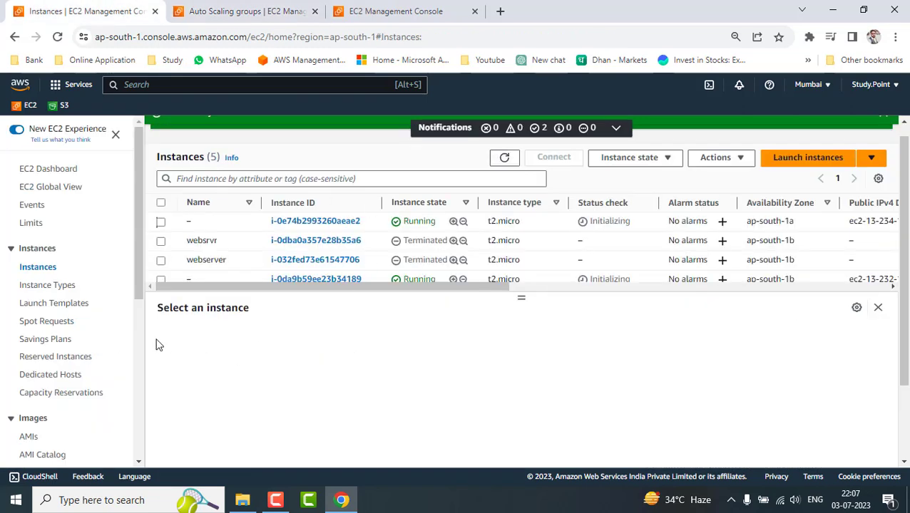
scroll(97, 407, "down", 1)
scroll(98, 408, "down", 4)
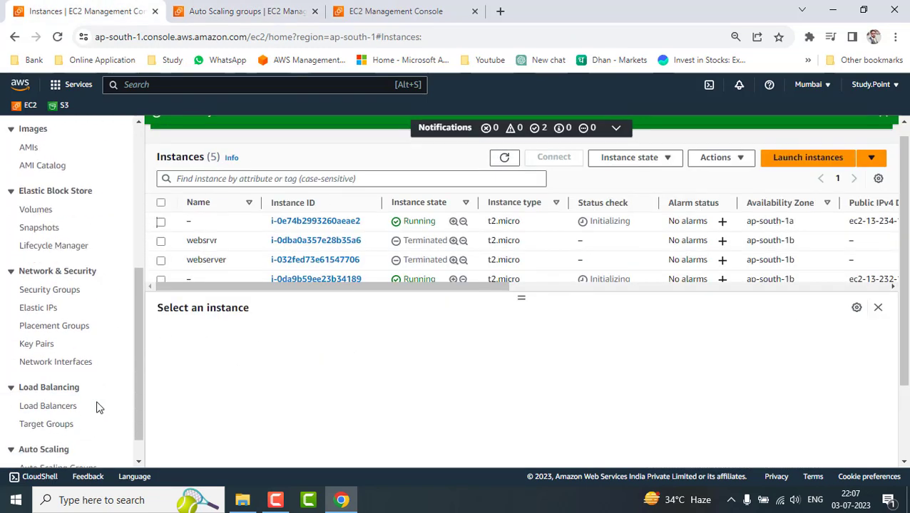
left_click(48, 408)
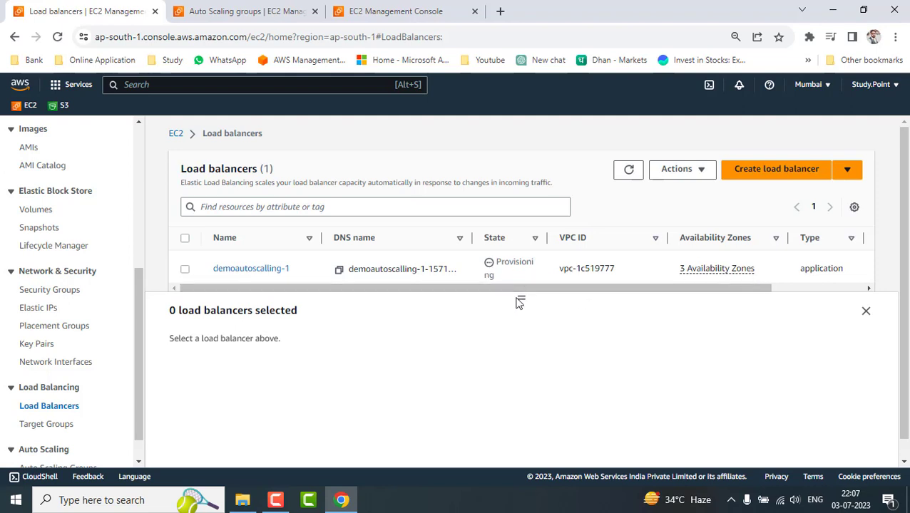
left_click(184, 270)
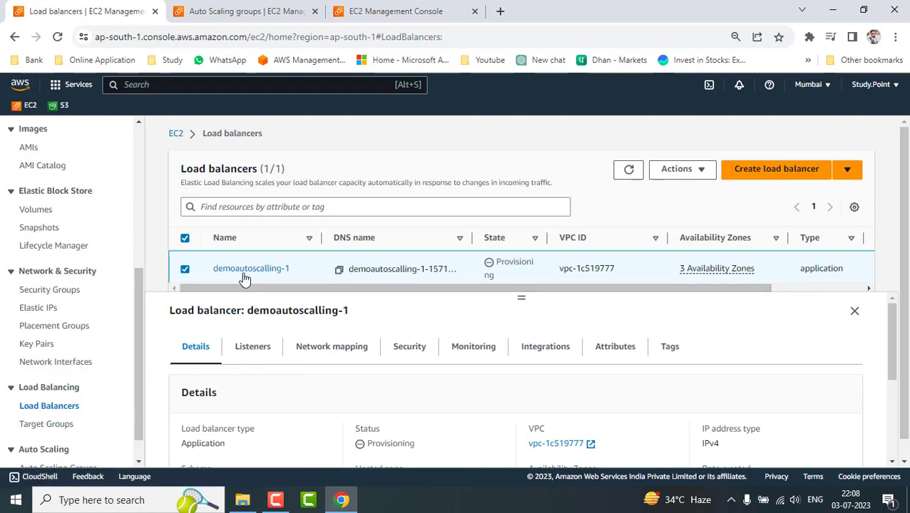
Step: Compare the target groups list with the resources created for the Auto Scaling group, and recheck the demoautoscalling-1 load balancer's state
left_click(46, 425)
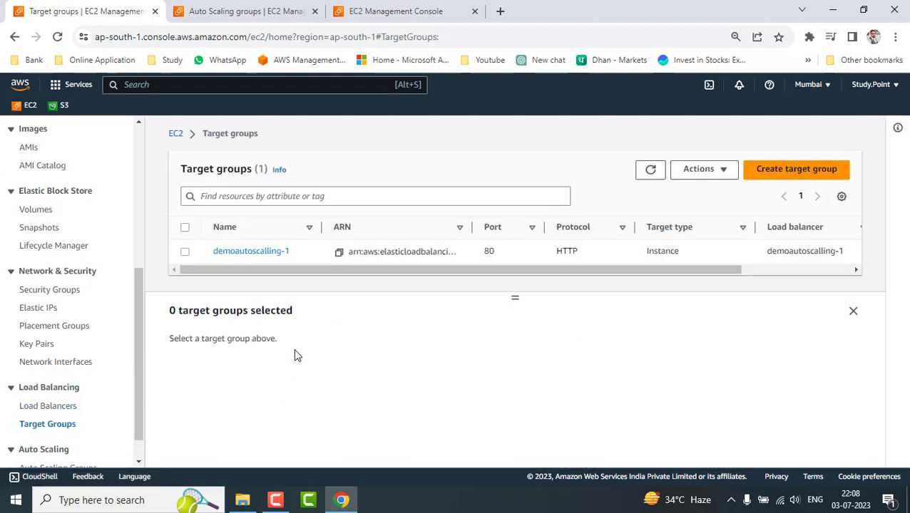
left_click(223, 8)
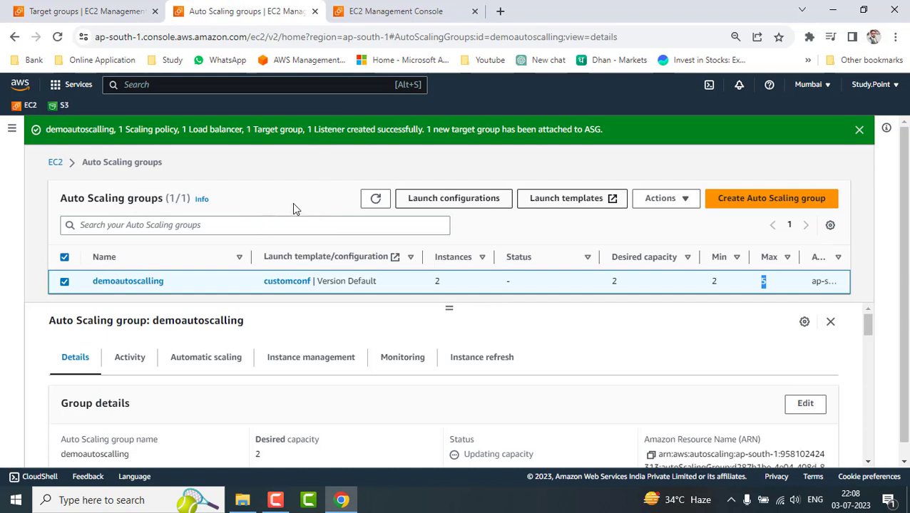
left_click(108, 11)
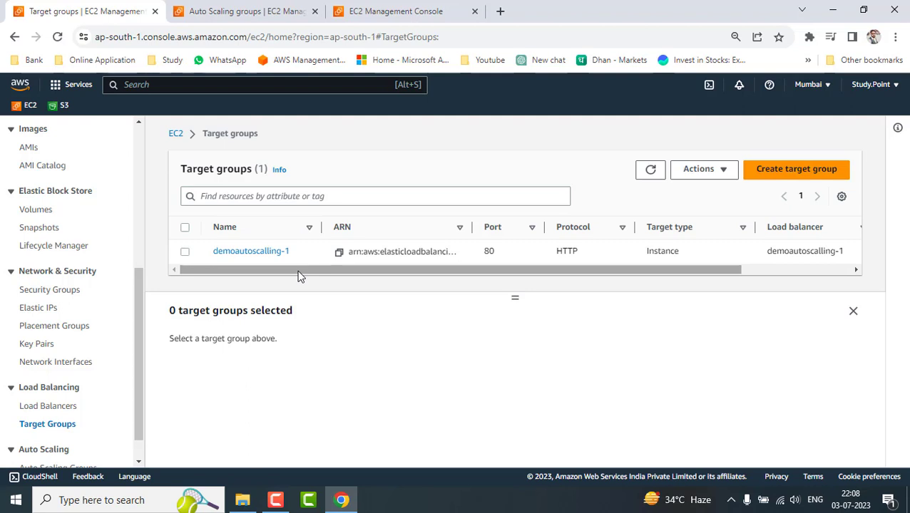
left_click(235, 10)
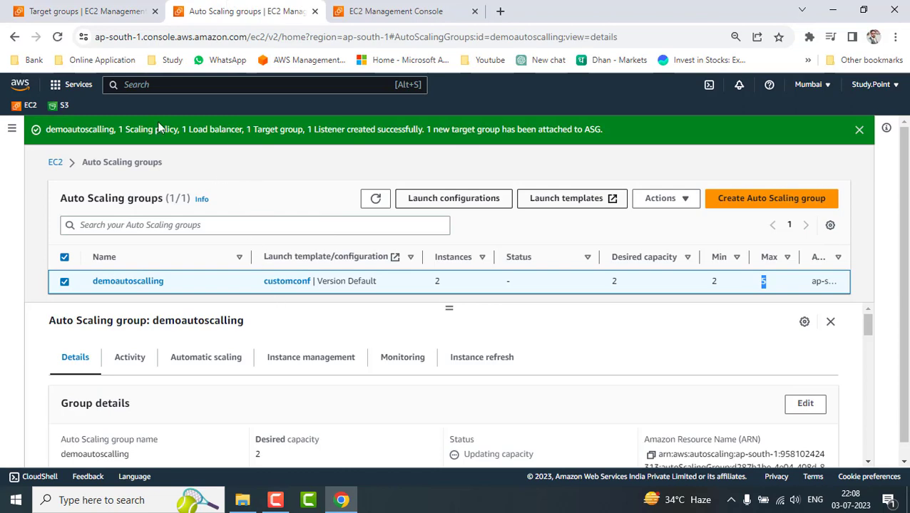
left_click(98, 7)
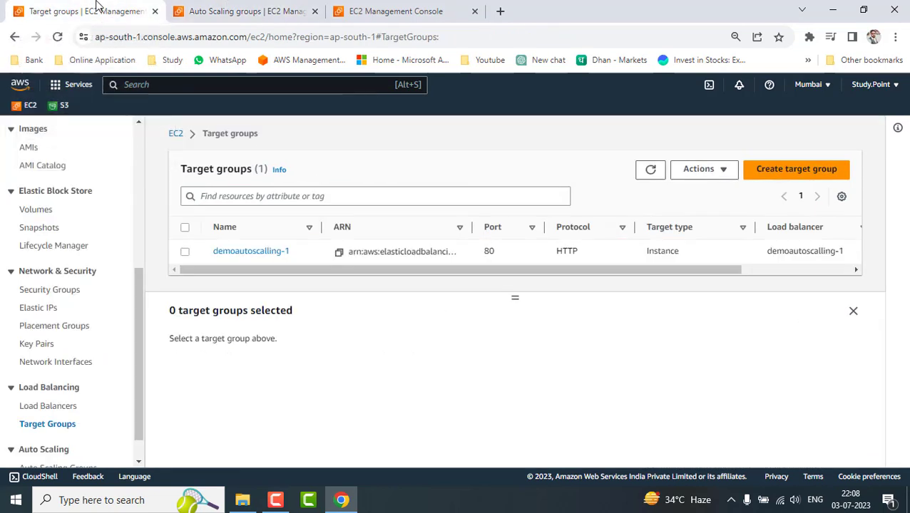
left_click(47, 406)
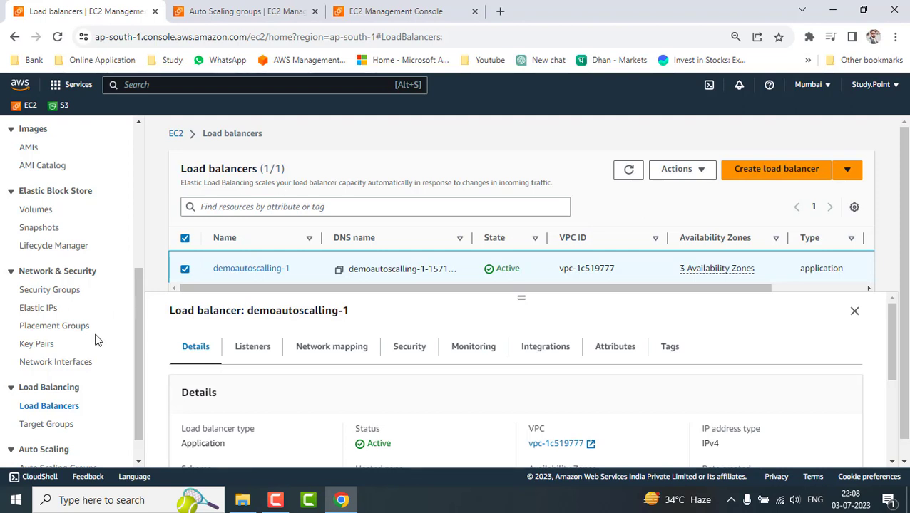
Step: Open the EC2 instances list in a separate browser tab and sort it by instance state
scroll(72, 403, "up", 3)
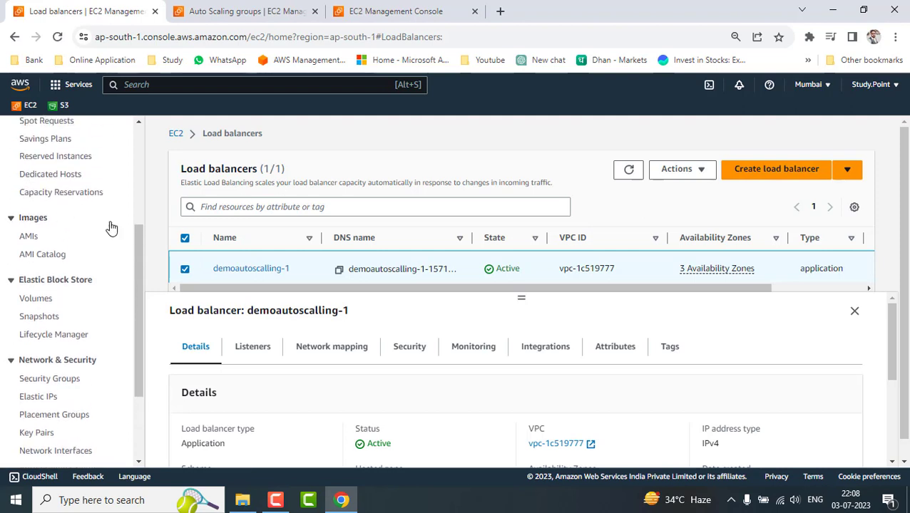
scroll(81, 260, "up", 3)
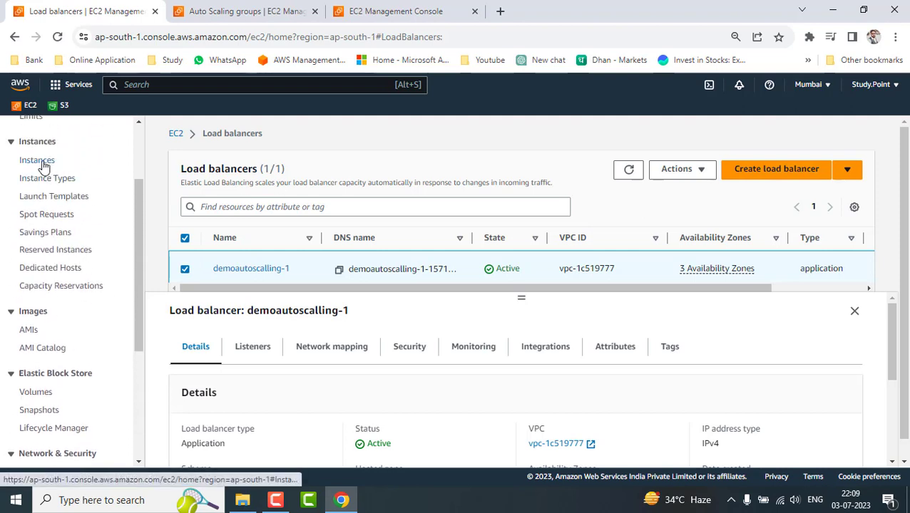
middle_click(42, 163)
left_click(236, 10)
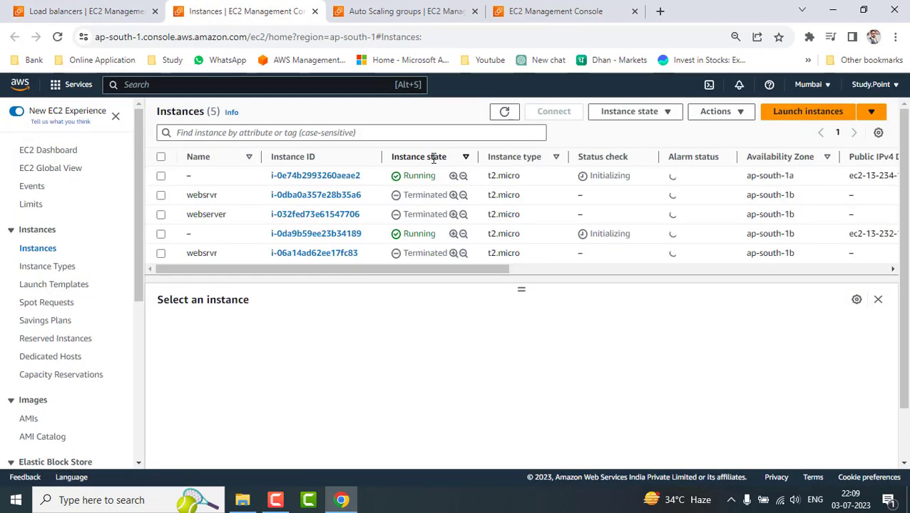
left_click(433, 156)
left_click(432, 183)
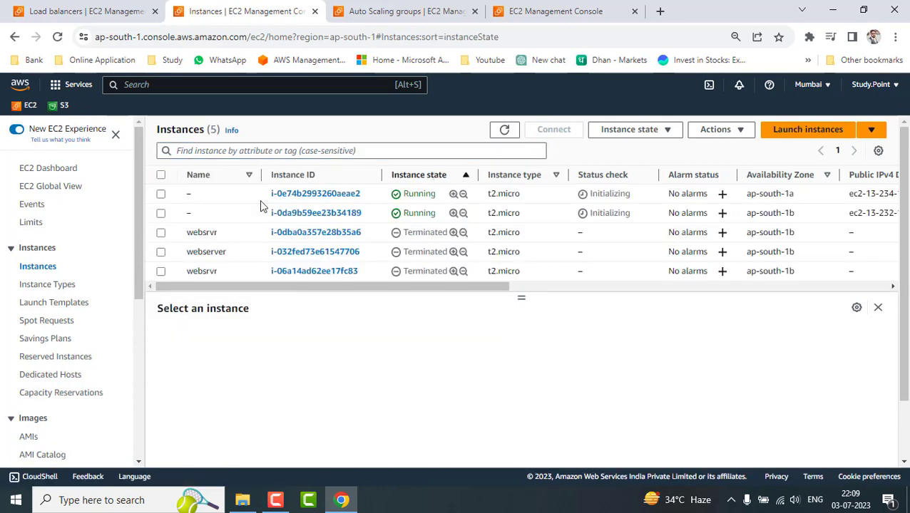
Step: Copy the public IPv4 address of the running ap-south-1a instance and open 13.234.112.88 in a new browser tab to test its page
left_click(198, 194)
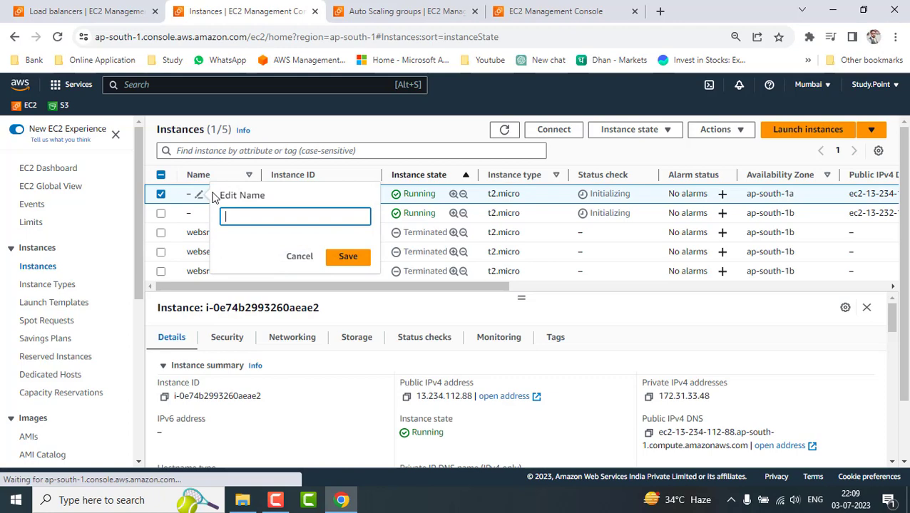
left_click(161, 195)
left_click(161, 194)
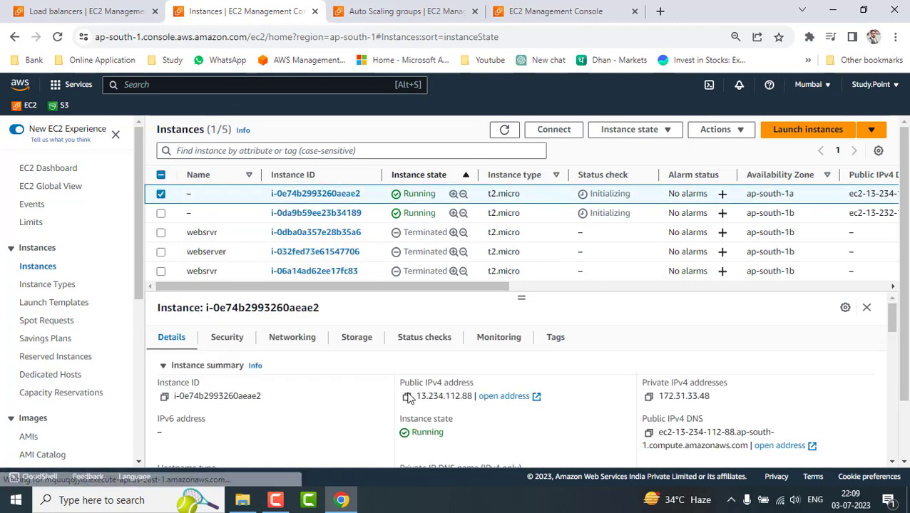
left_click(408, 396)
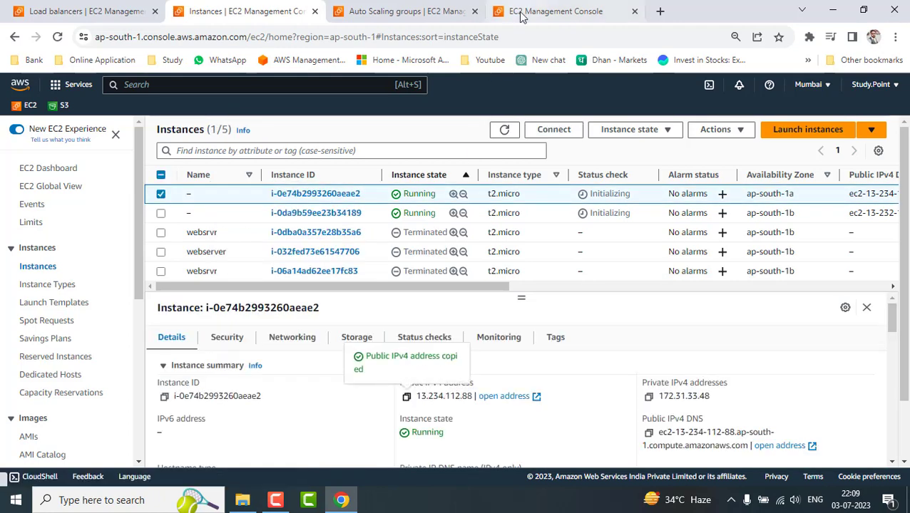
left_click(659, 11)
key("ctrl+v")
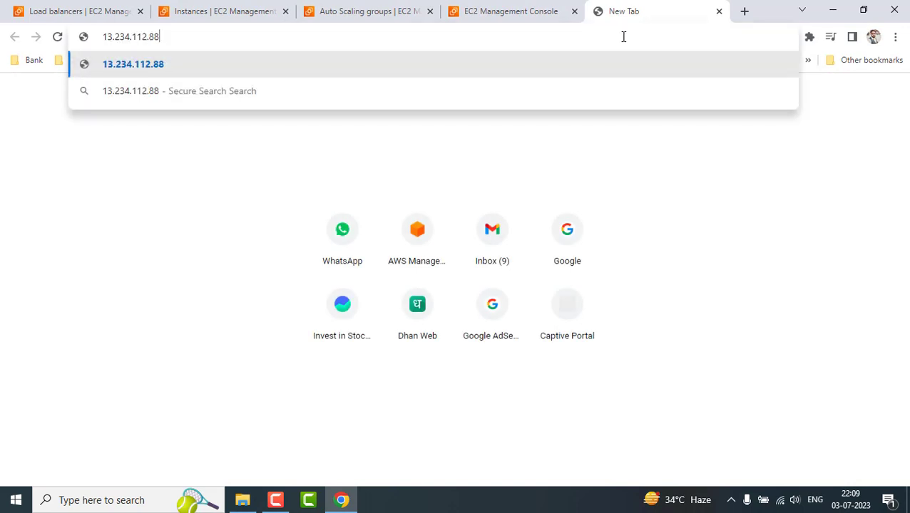
key("Return")
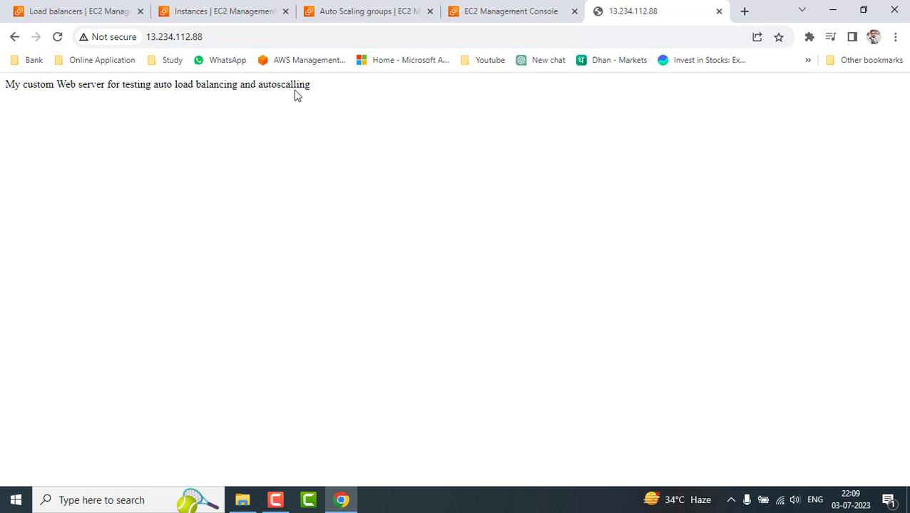
double_click(262, 85)
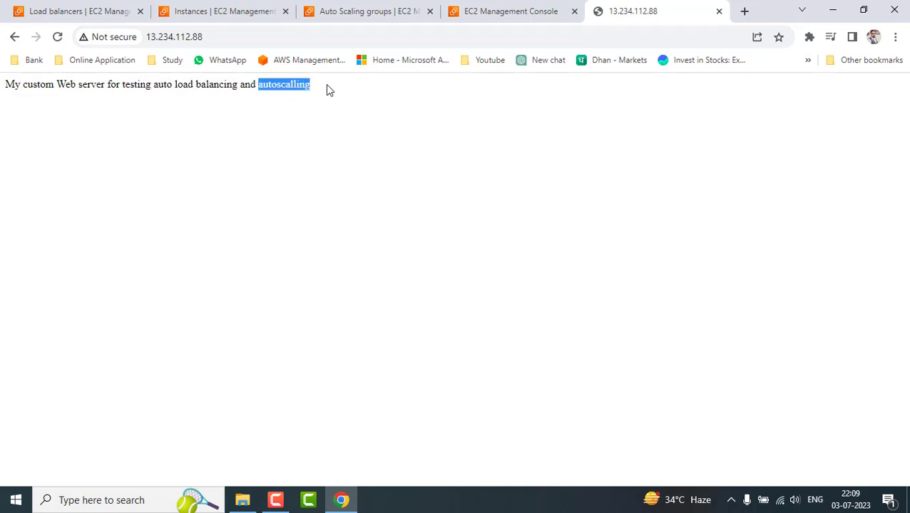
Step: Copy the public IPv4 address of the running ap-south-1b instance and open 13.232.182.0 in another browser tab to test its page
left_click(254, 8)
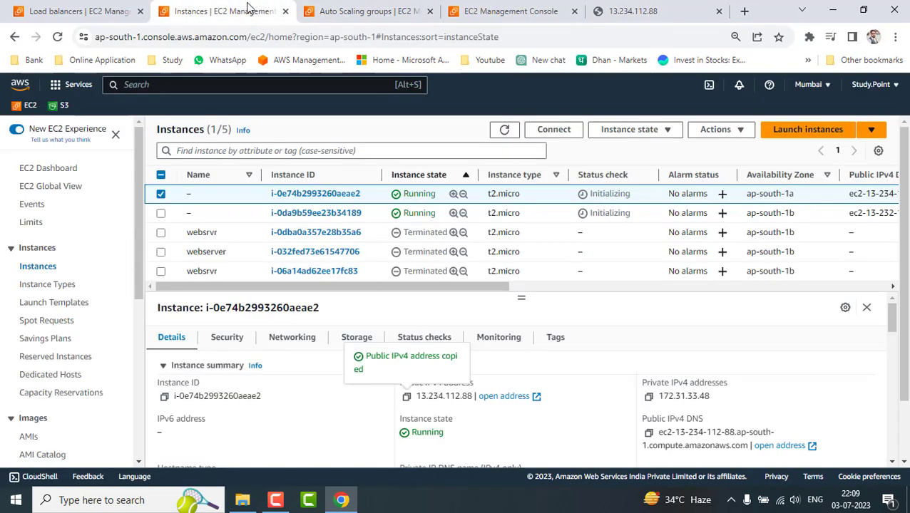
left_click(230, 213)
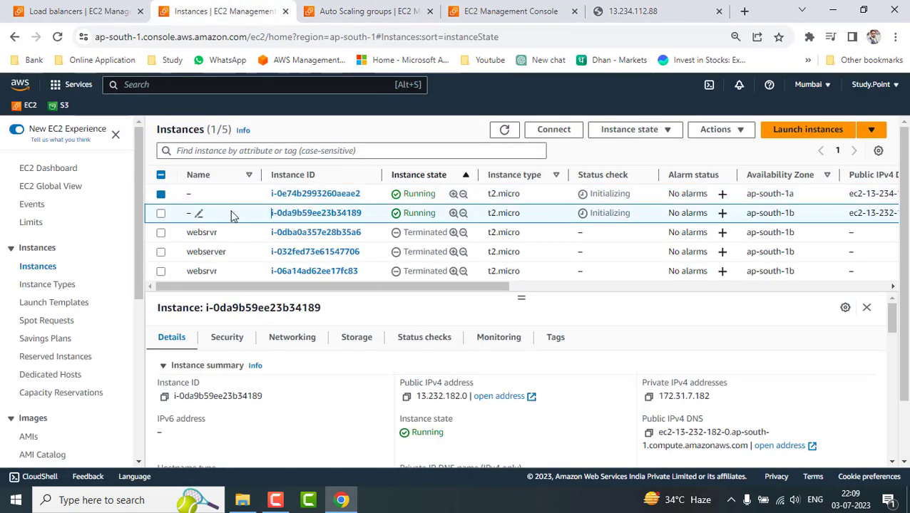
left_click(406, 397)
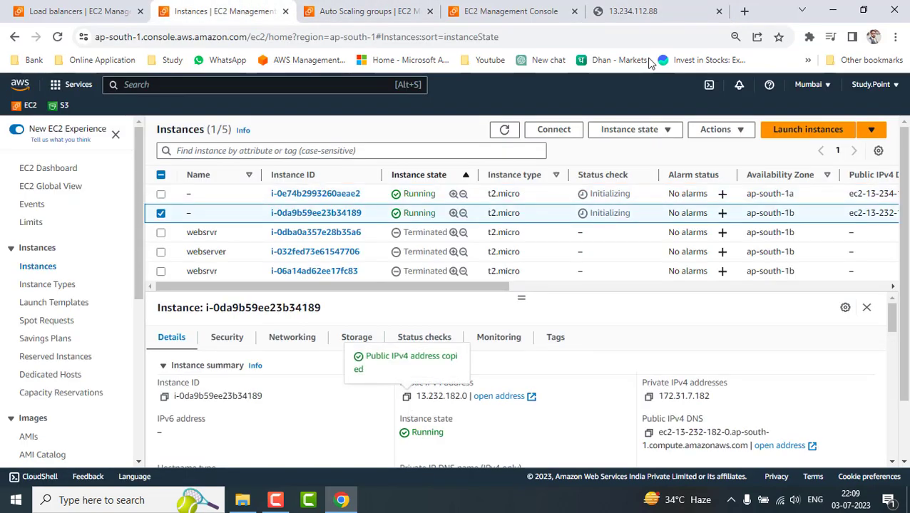
left_click(742, 10)
key("ctrl+v")
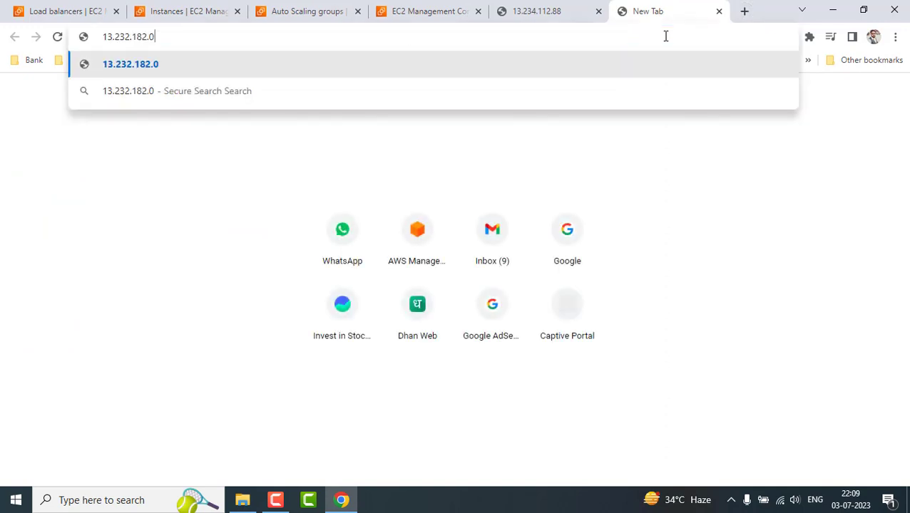
key("Return")
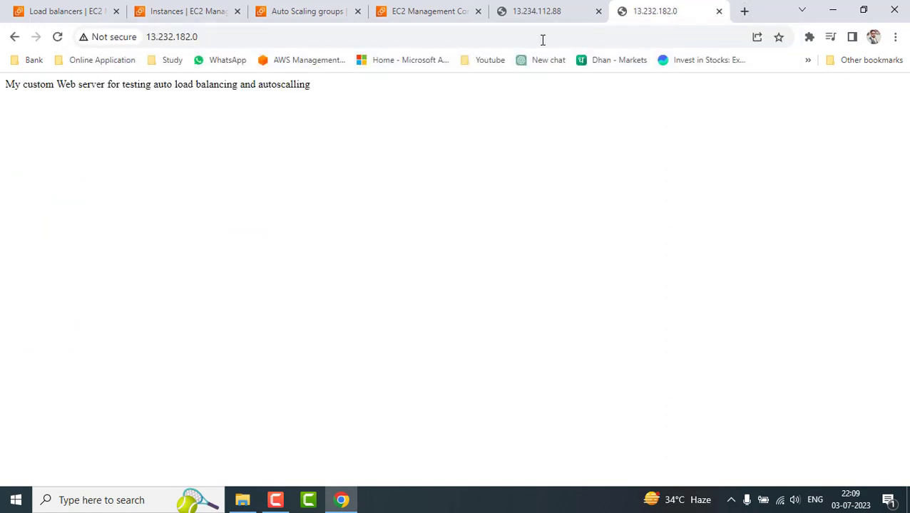